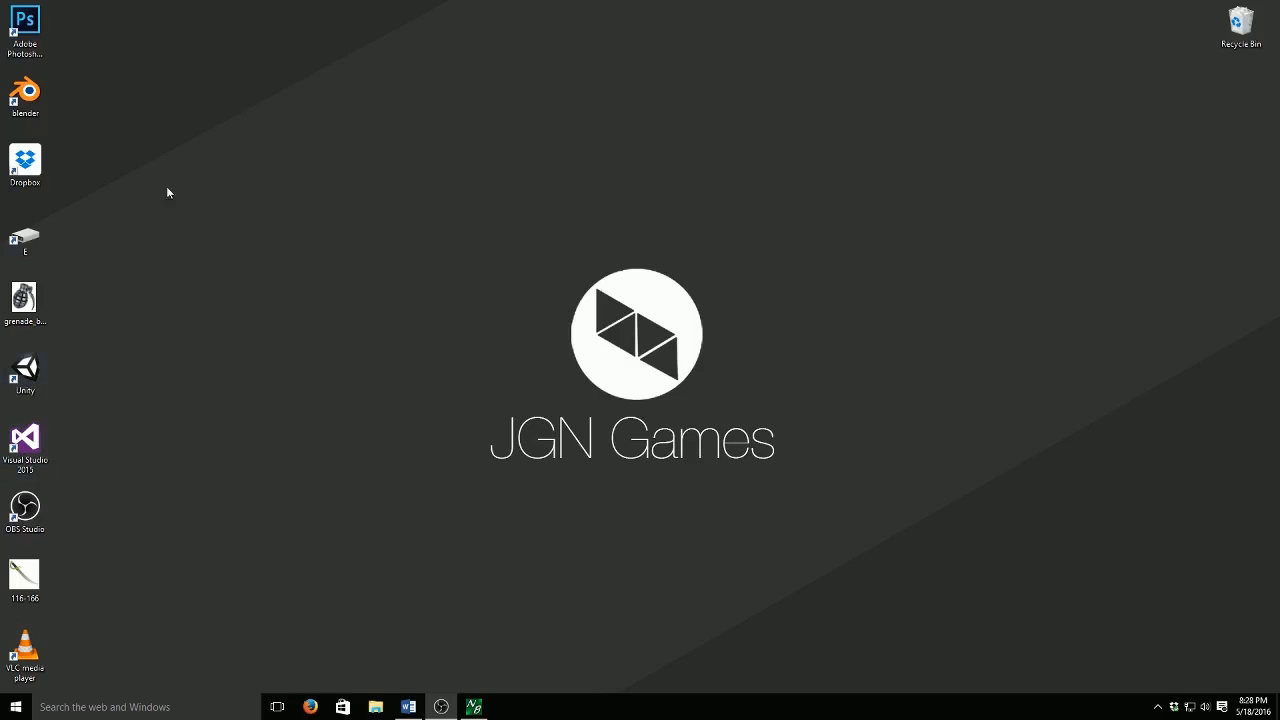
- Launch Blender and dismiss the startup splash screen
left_click(28, 91)
double_click(28, 91)
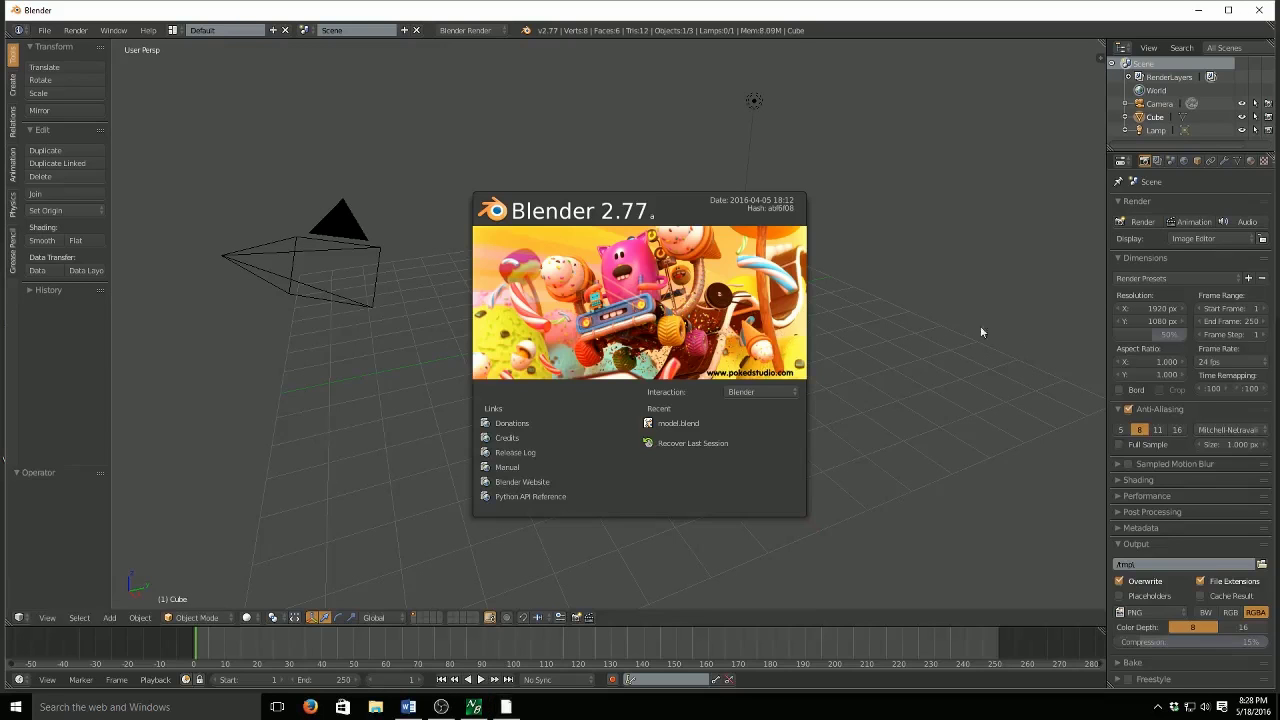
left_click(968, 266)
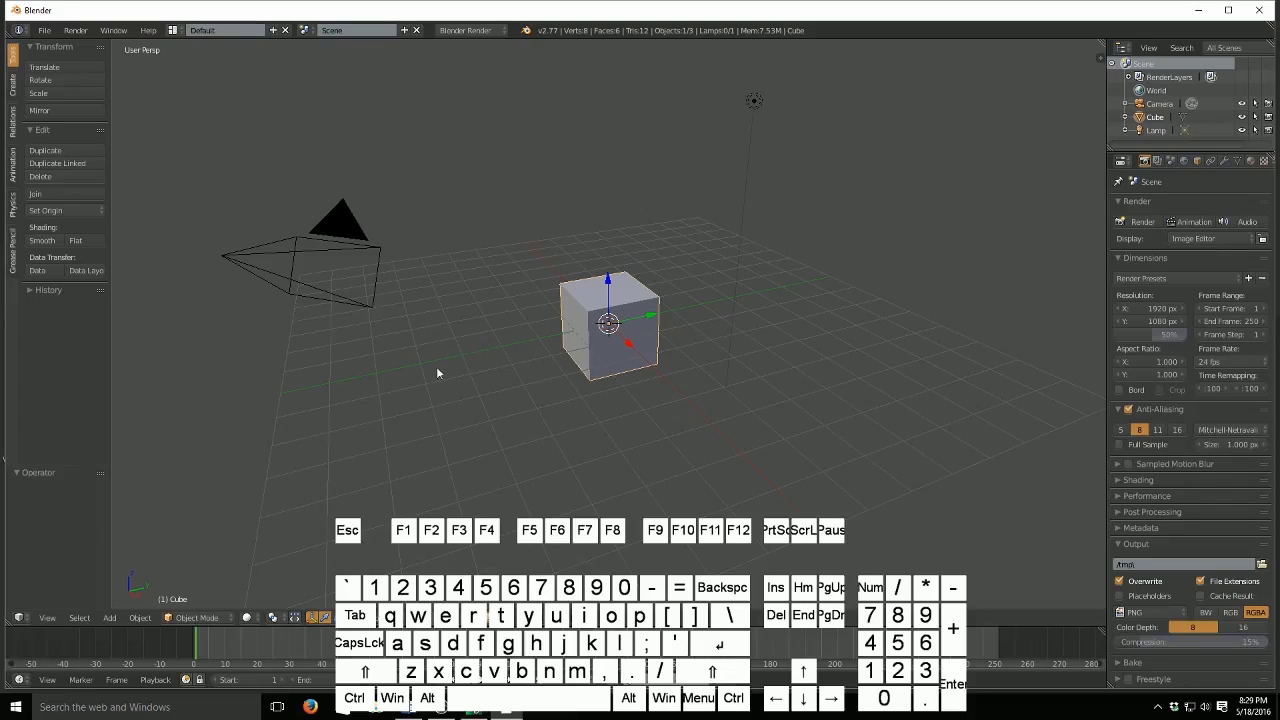
- Delete the default camera and lamp, then select the cube
right_click(334, 233)
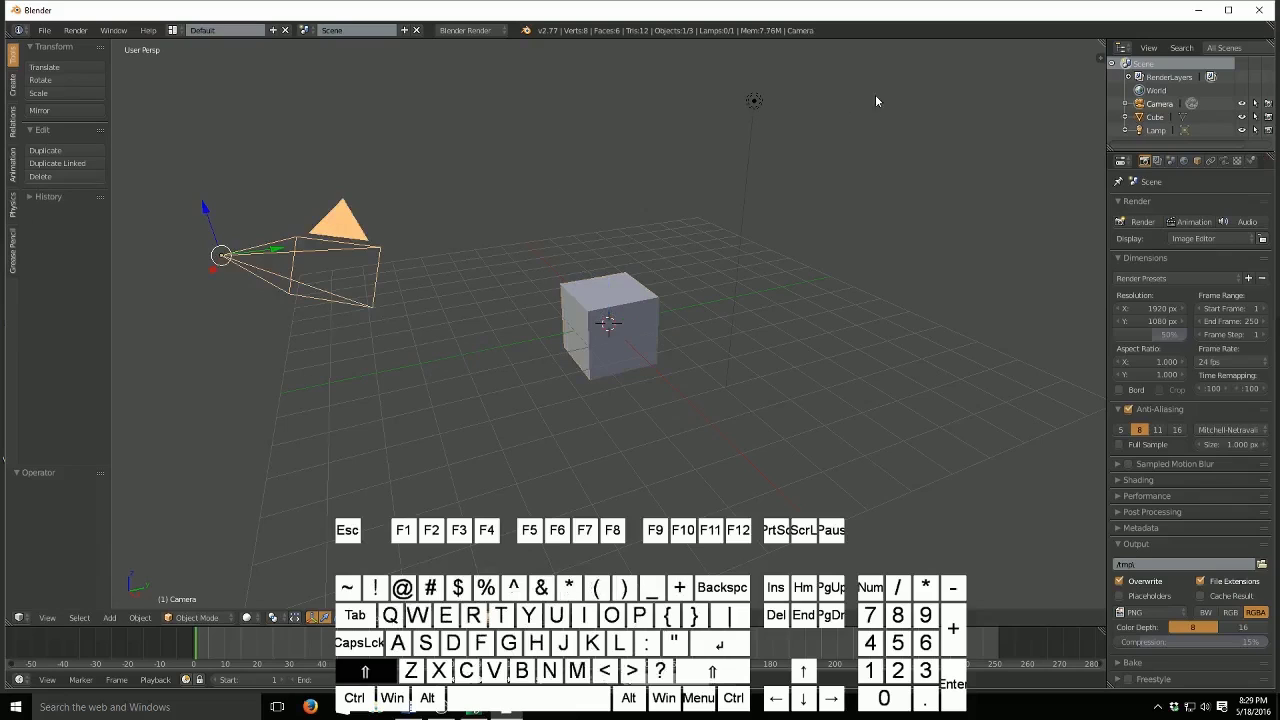
right_click(754, 104, "shift")
key("x")
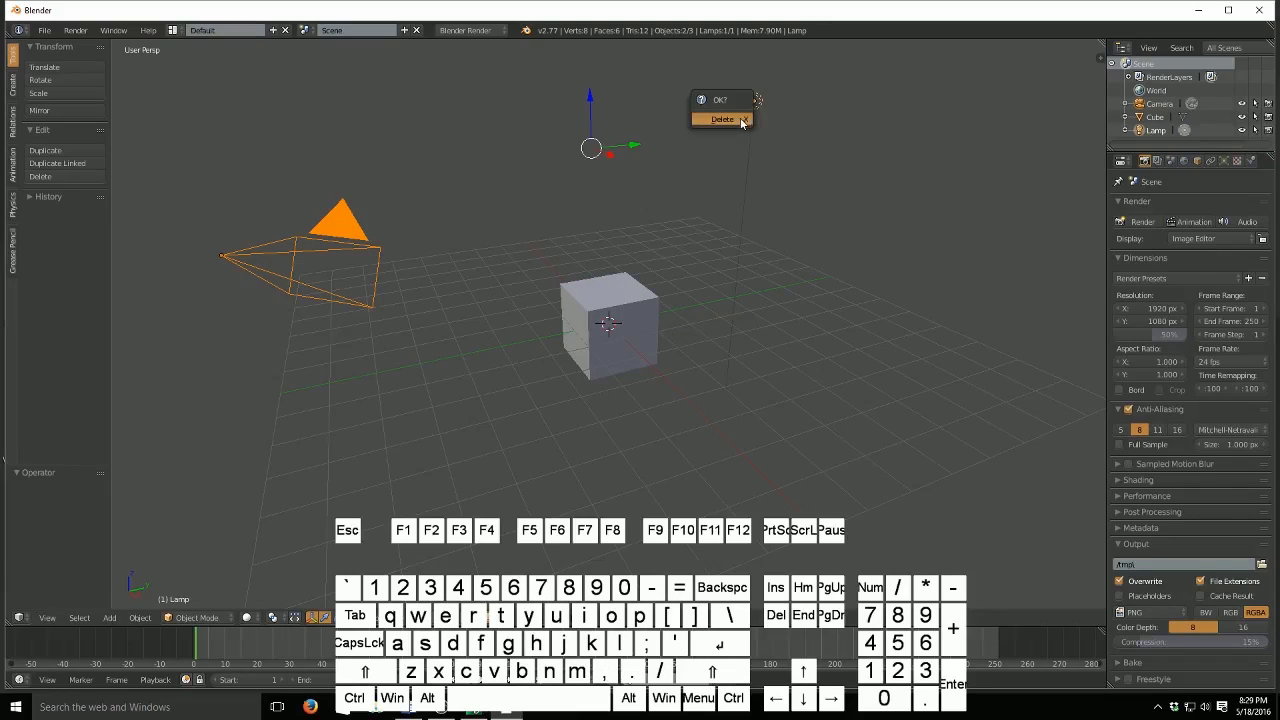
left_click(731, 124)
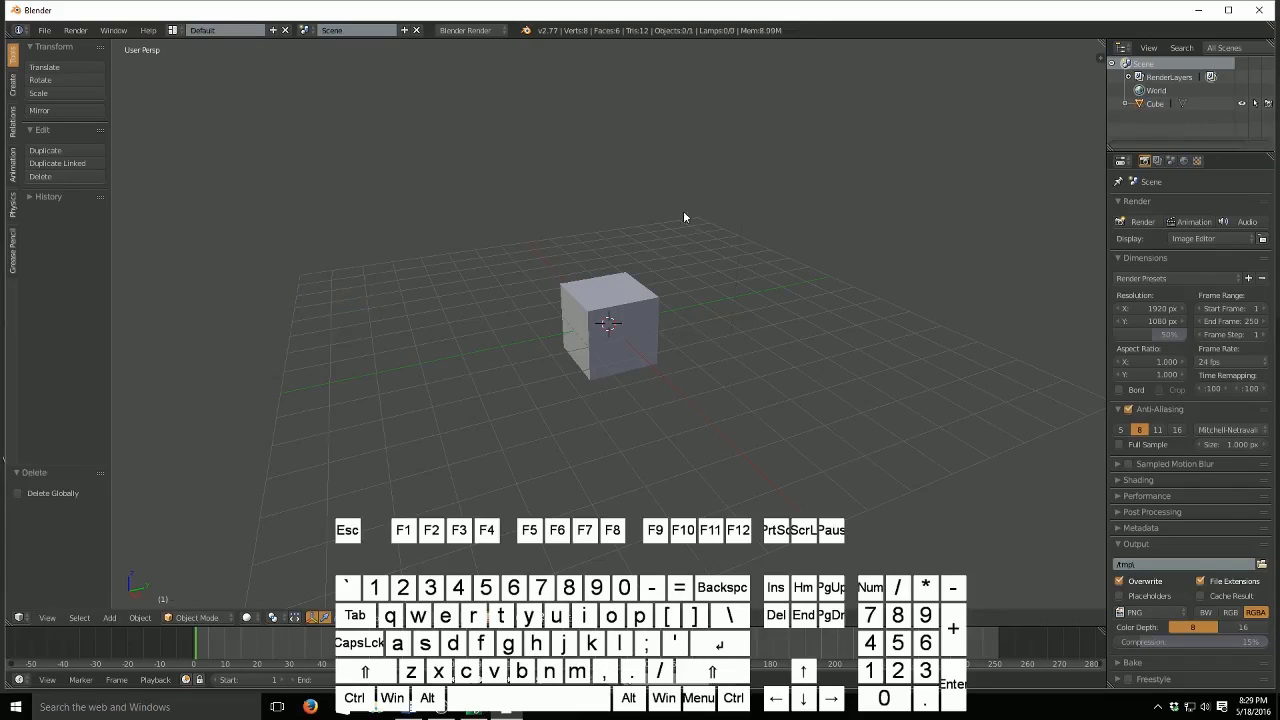
right_click(597, 305)
- Undo an accidental cube move and switch to the orthographic right-side view
mouse_move(607, 285)
left_mouse_down()
mouse_move(608, 238)
mouse_move(615, 275)
left_mouse_up()
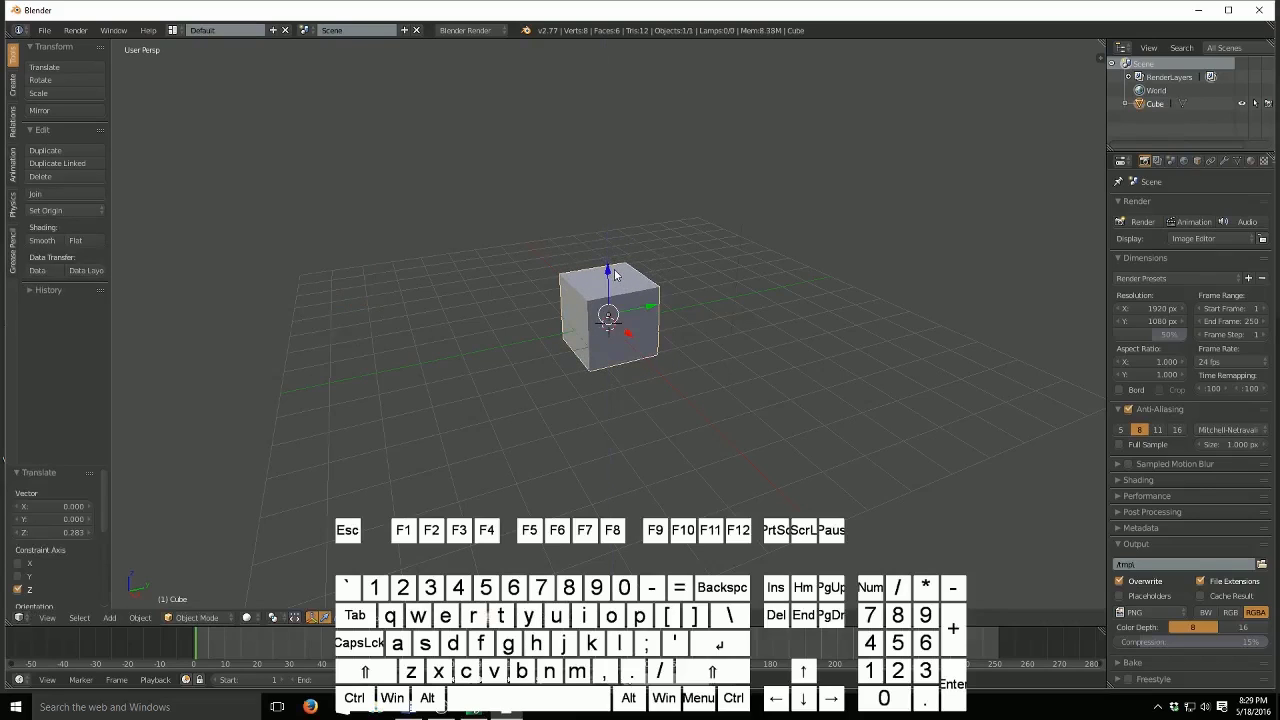
key("ctrl+z")
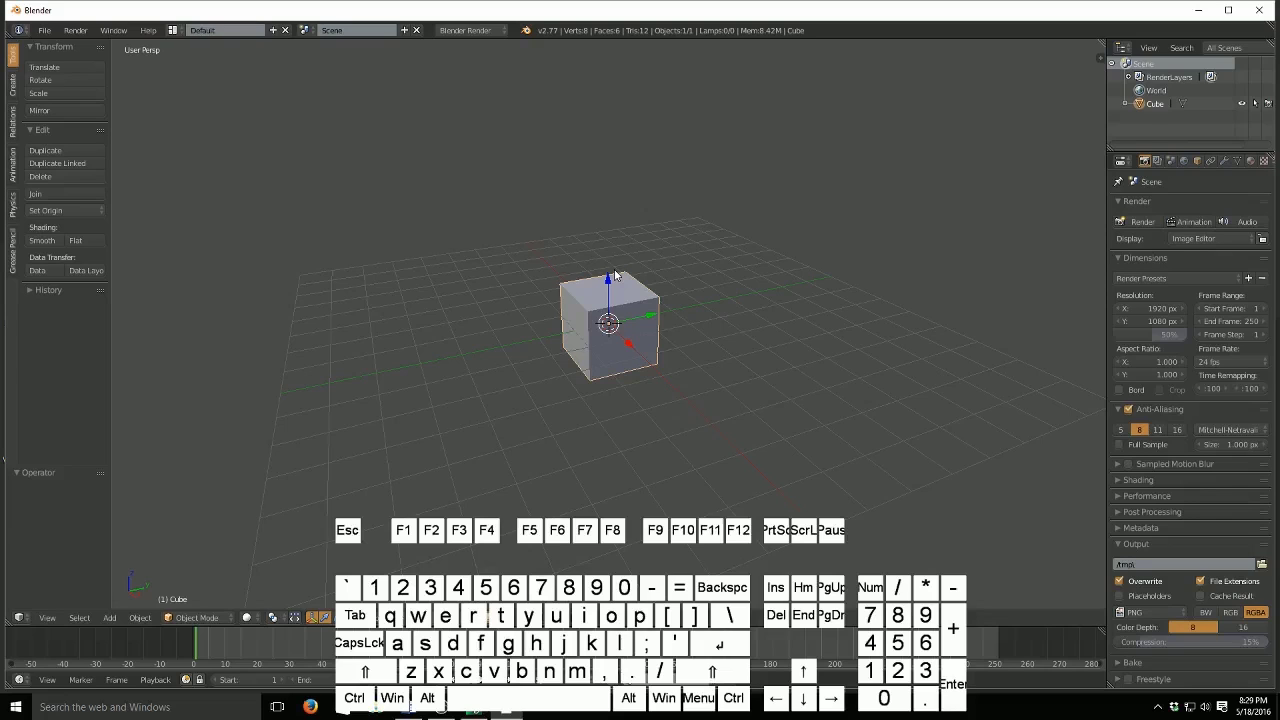
key("KP_5")
key("KP_1")
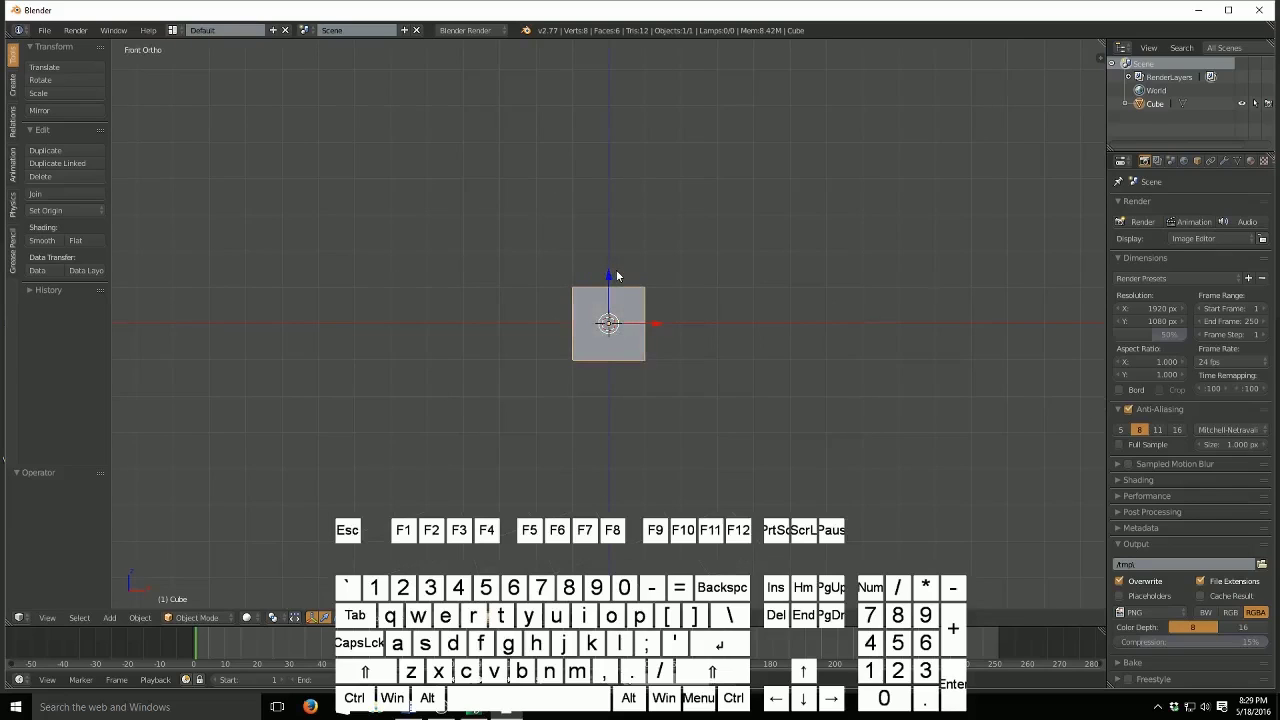
key("KP_3")
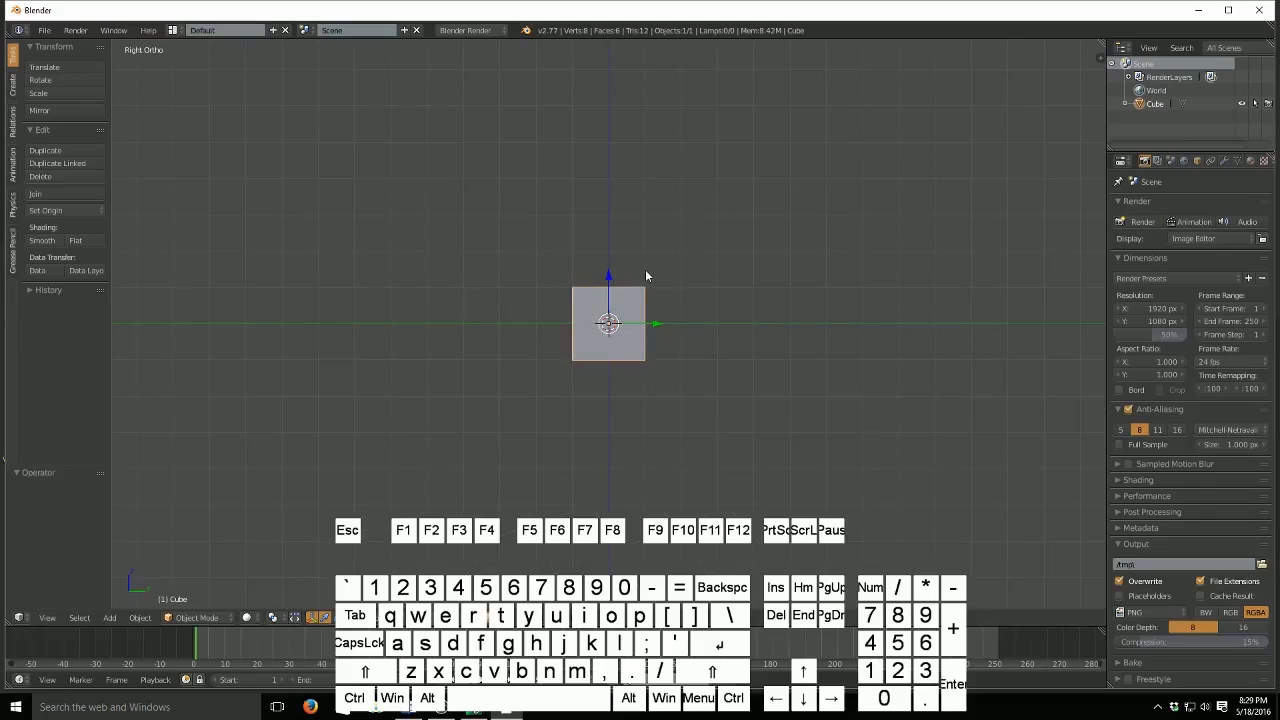
- Flatten the cube along Y (0.208, then 1.293) and enter Edit Mode in front view
key("s")
key("y")
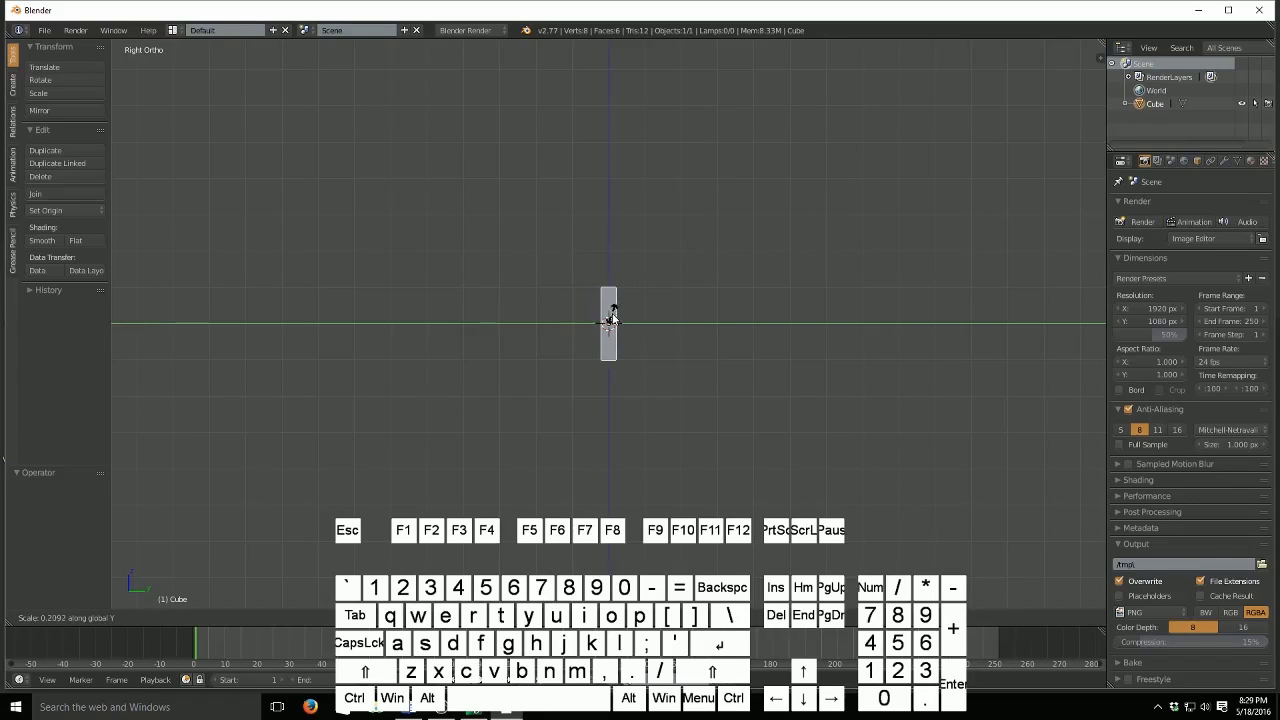
left_click(616, 322)
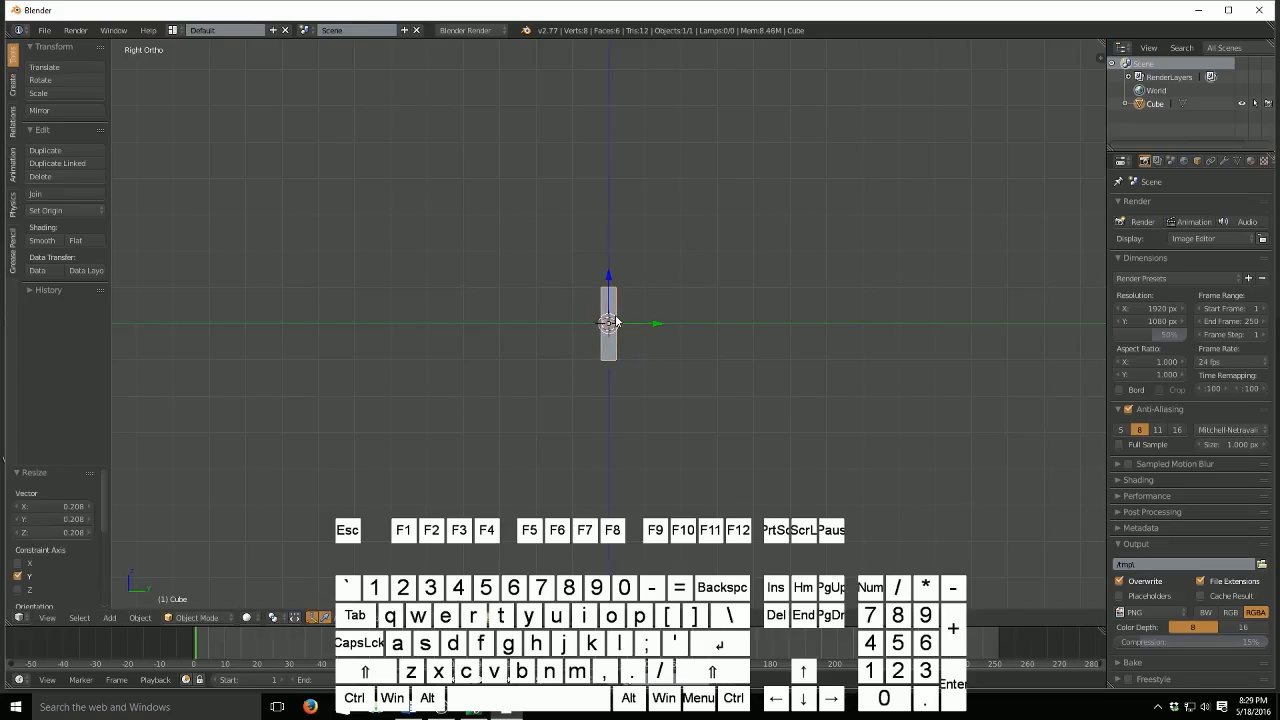
key("s")
key("y")
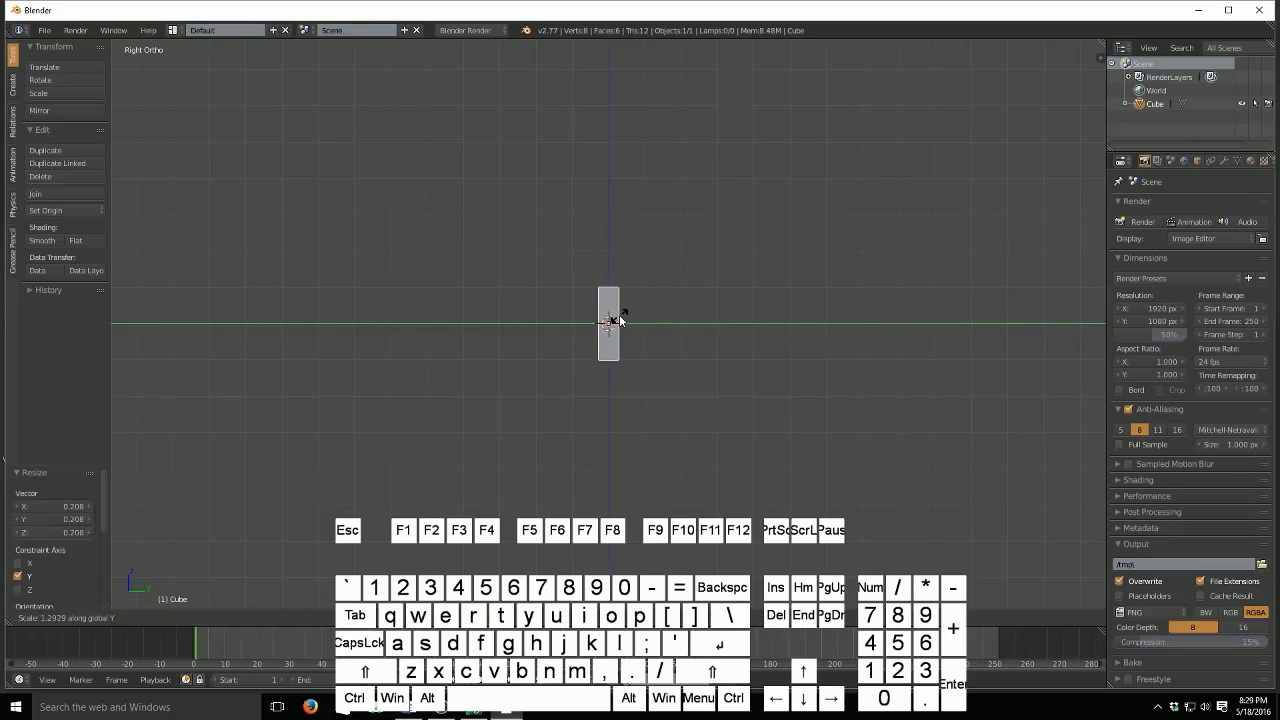
left_click(619, 314)
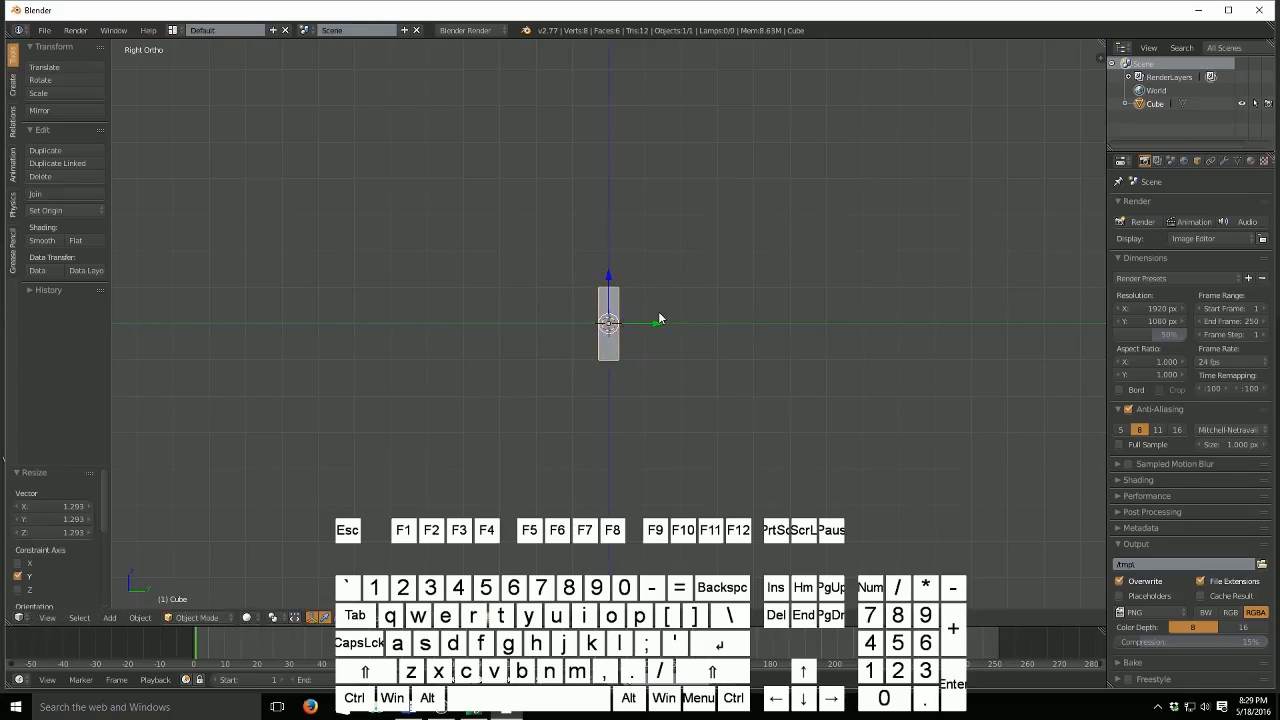
key("KP_1")
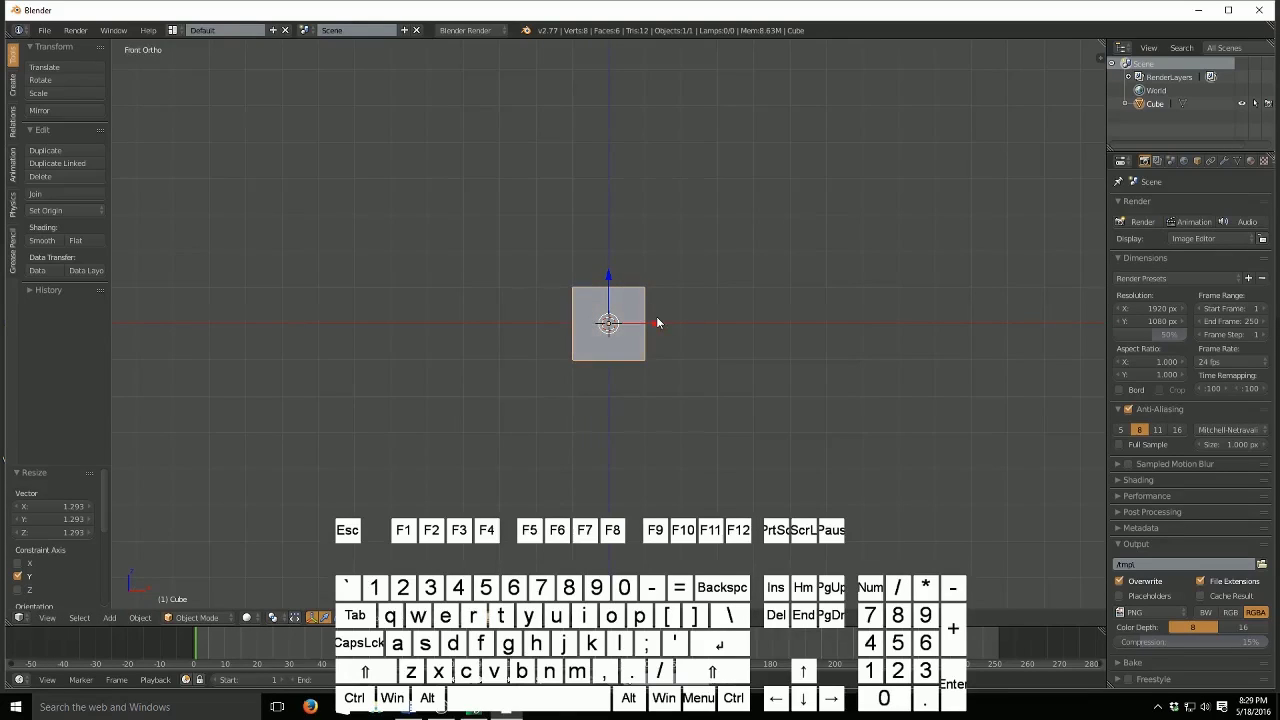
key("Tab")
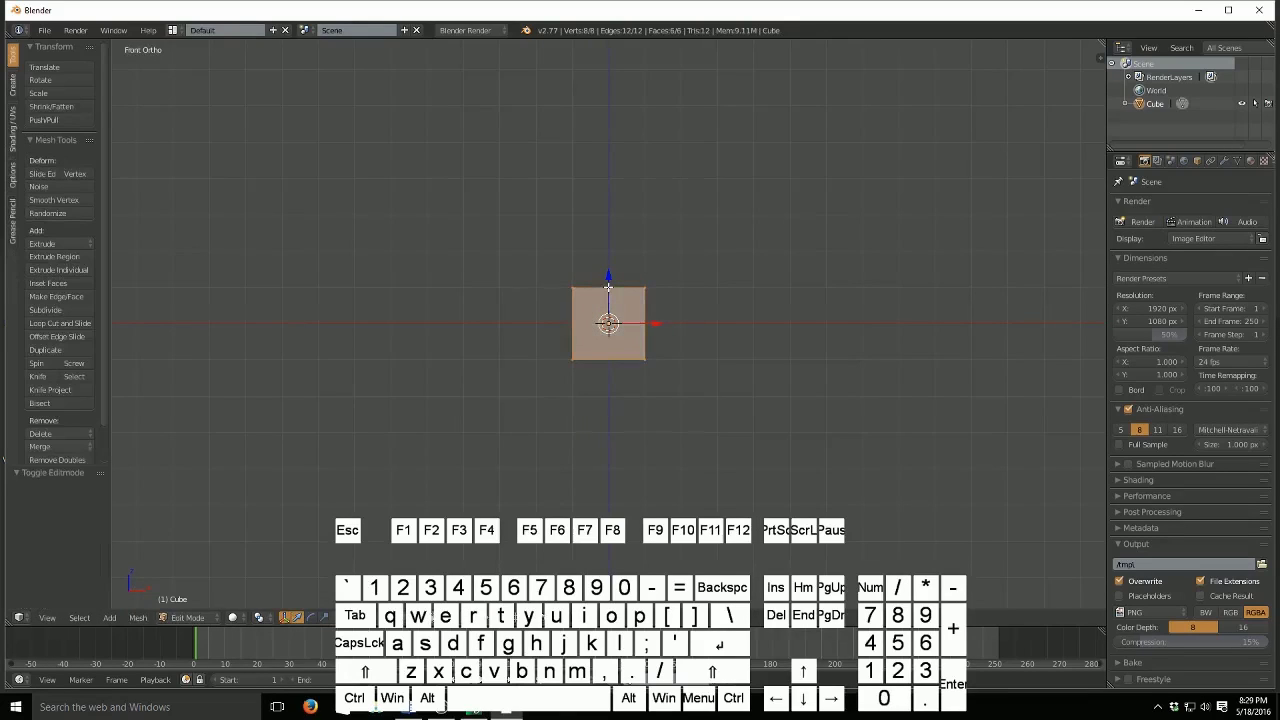
- Extrude the slab's top face upward and taper it to 0.611 along X
scroll(608, 287, "up", 8)
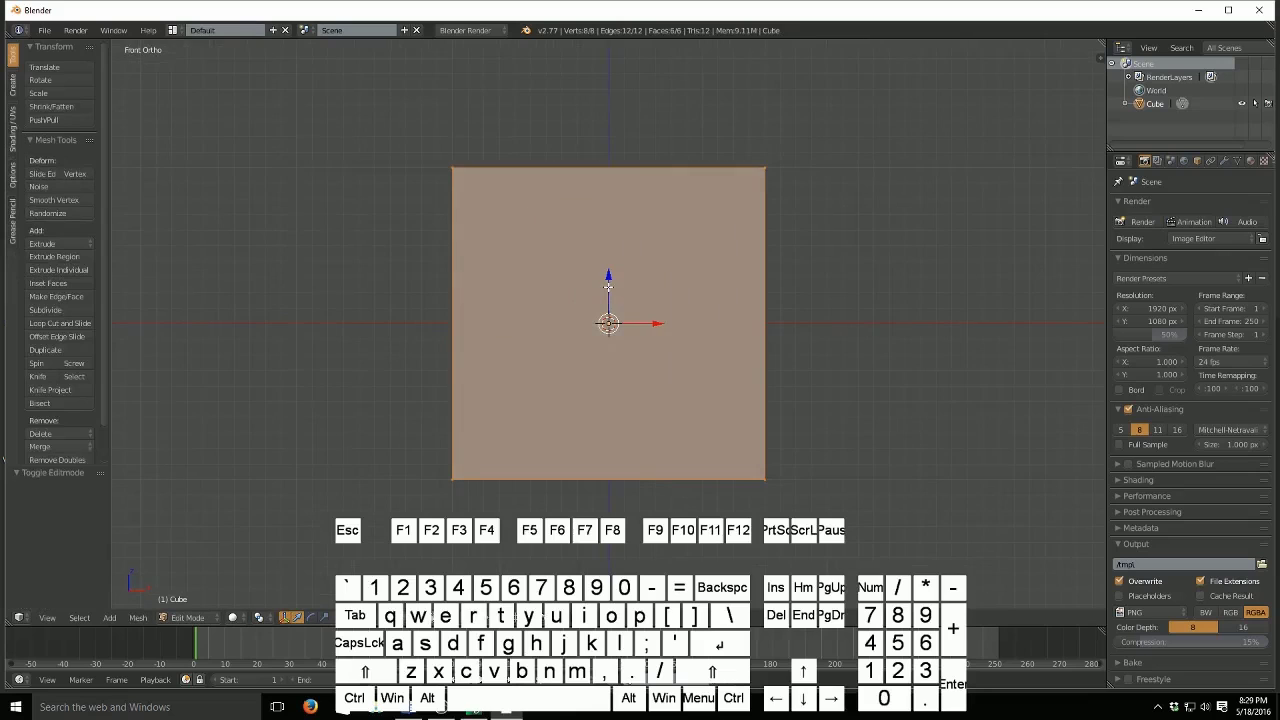
middle_click_drag(608, 287, 604, 330)
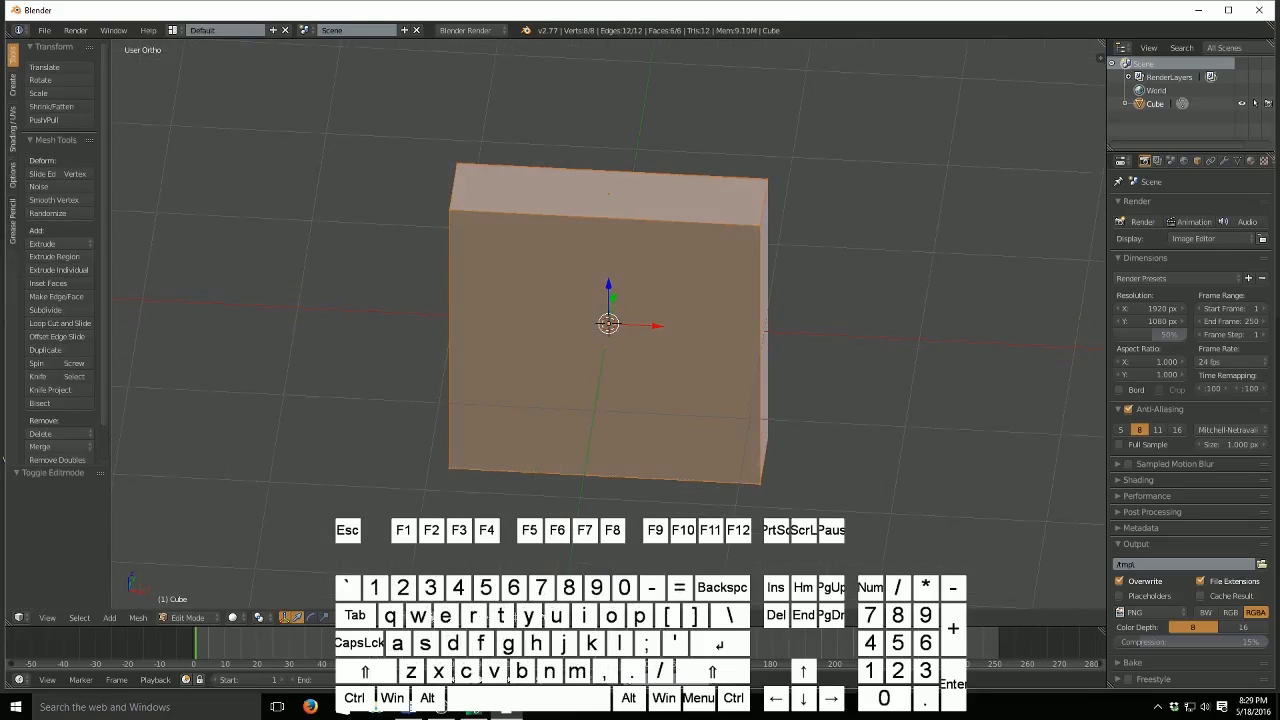
right_click(607, 197)
middle_click_drag(607, 197, 607, 124)
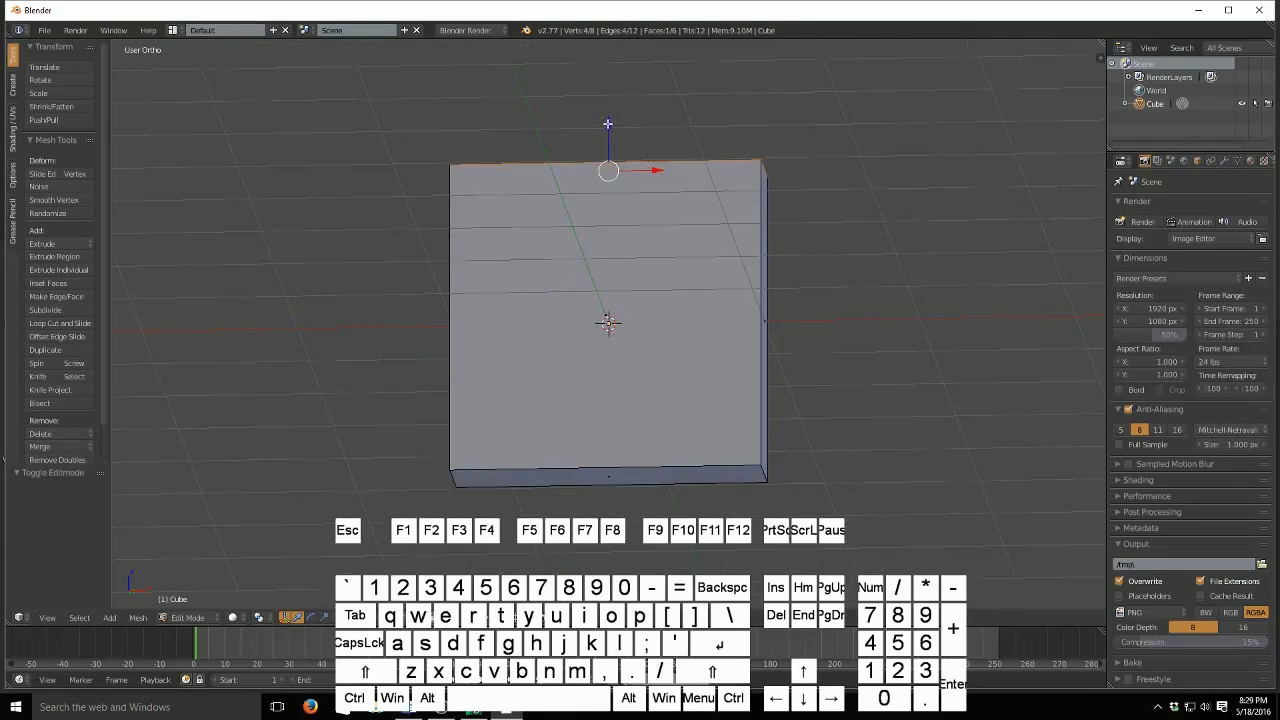
key("1")
key("KP_1")
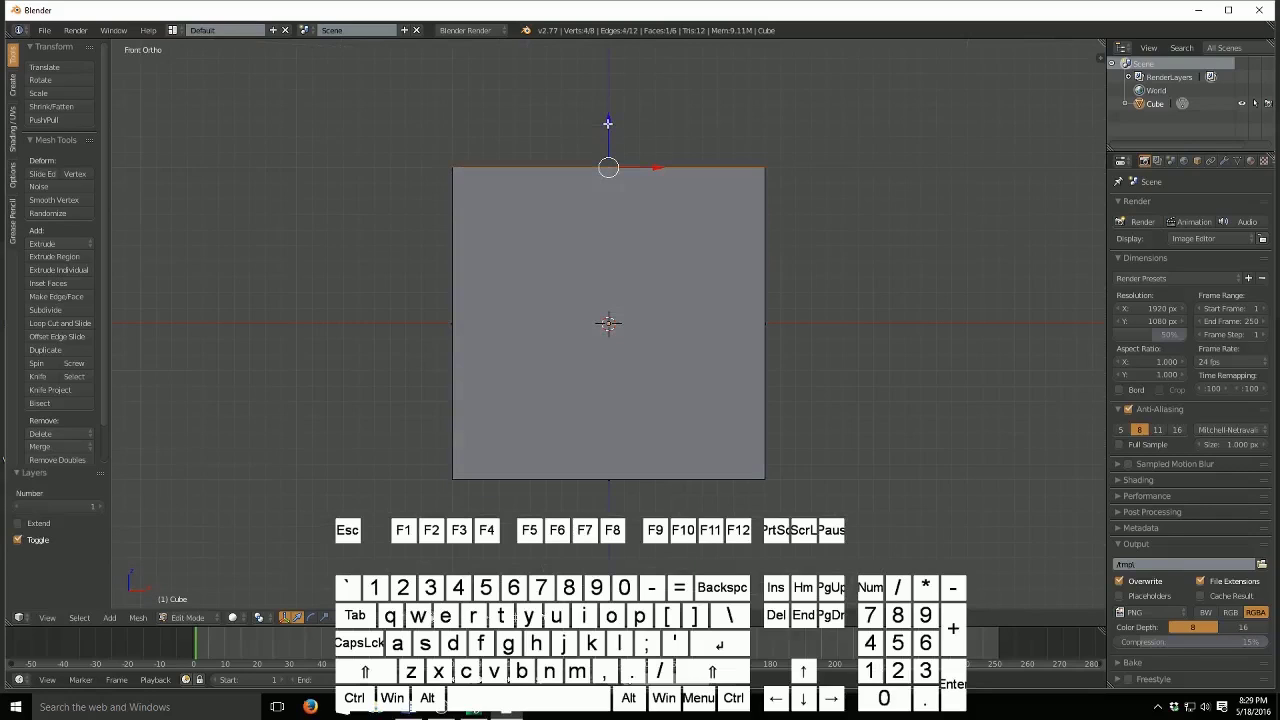
key("e")
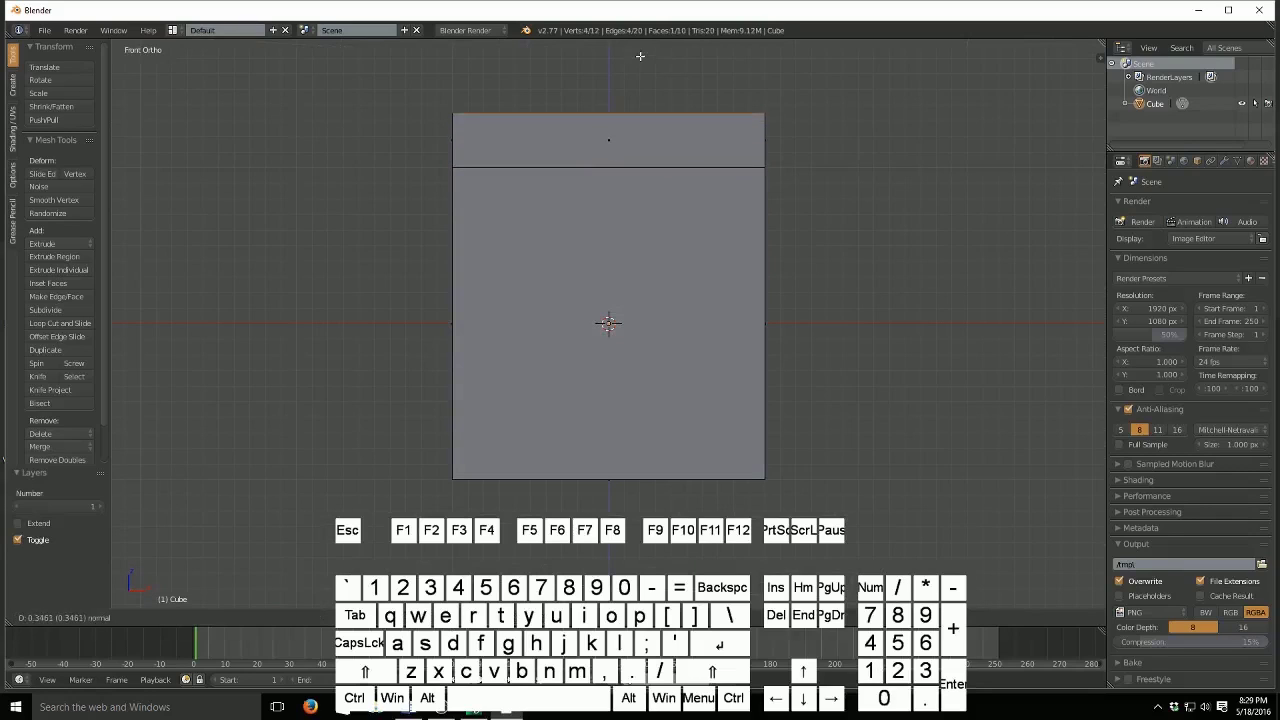
left_click(652, 55)
key("s")
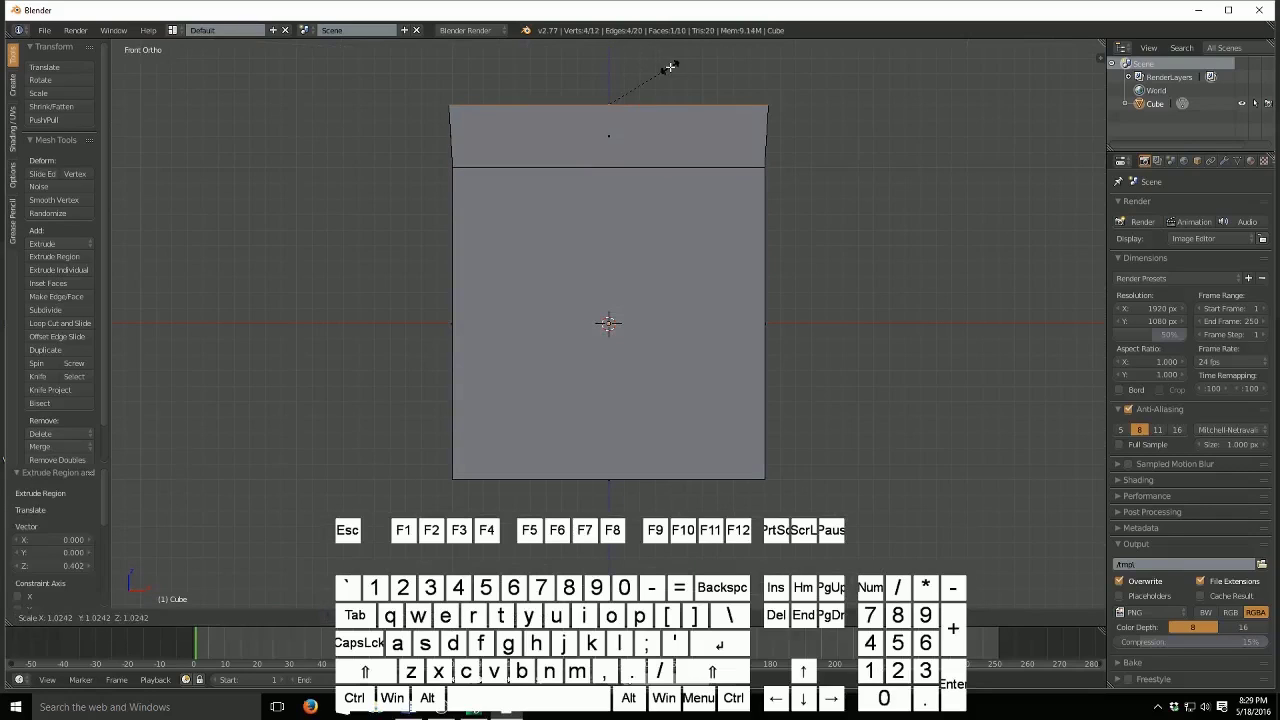
key("x")
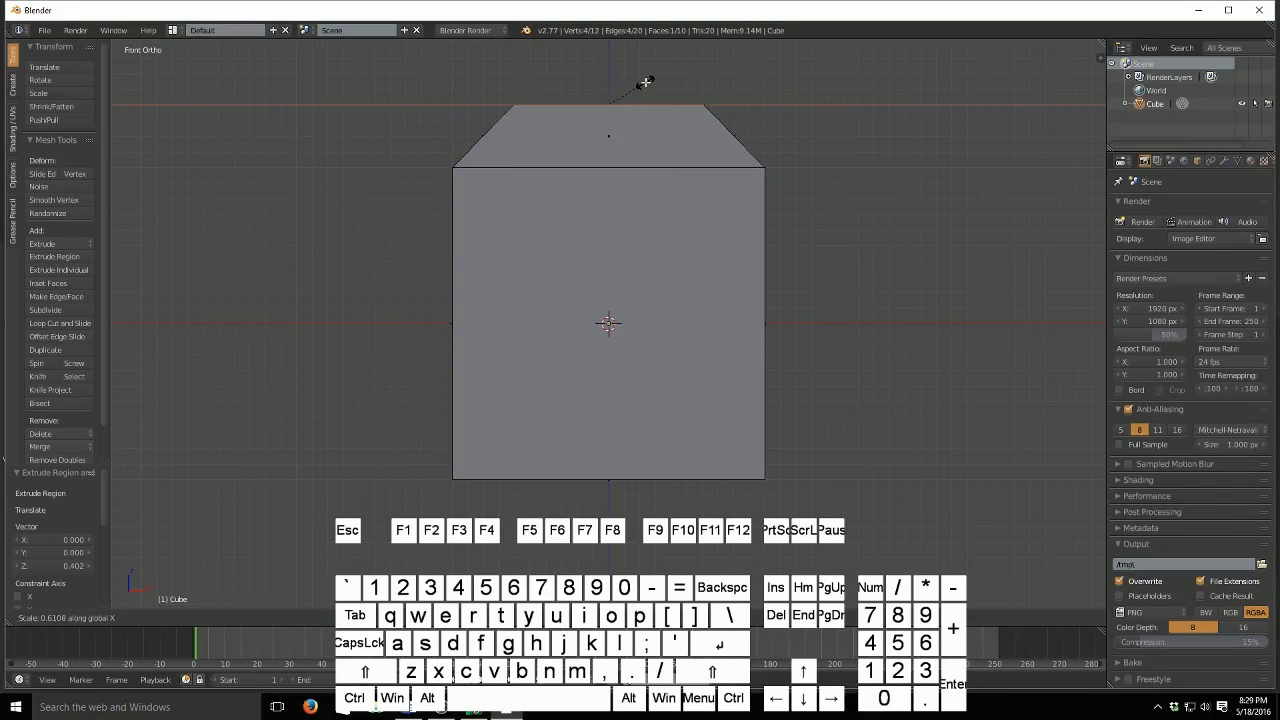
left_click(645, 82)
- Extrude the bottom face down 0.385 and narrow it to 0.786 along X
mouse_move(605, 467)
middle_mouse_down()
mouse_move(597, 424)
mouse_move(592, 477)
middle_mouse_up()
right_click(594, 453)
key("1")
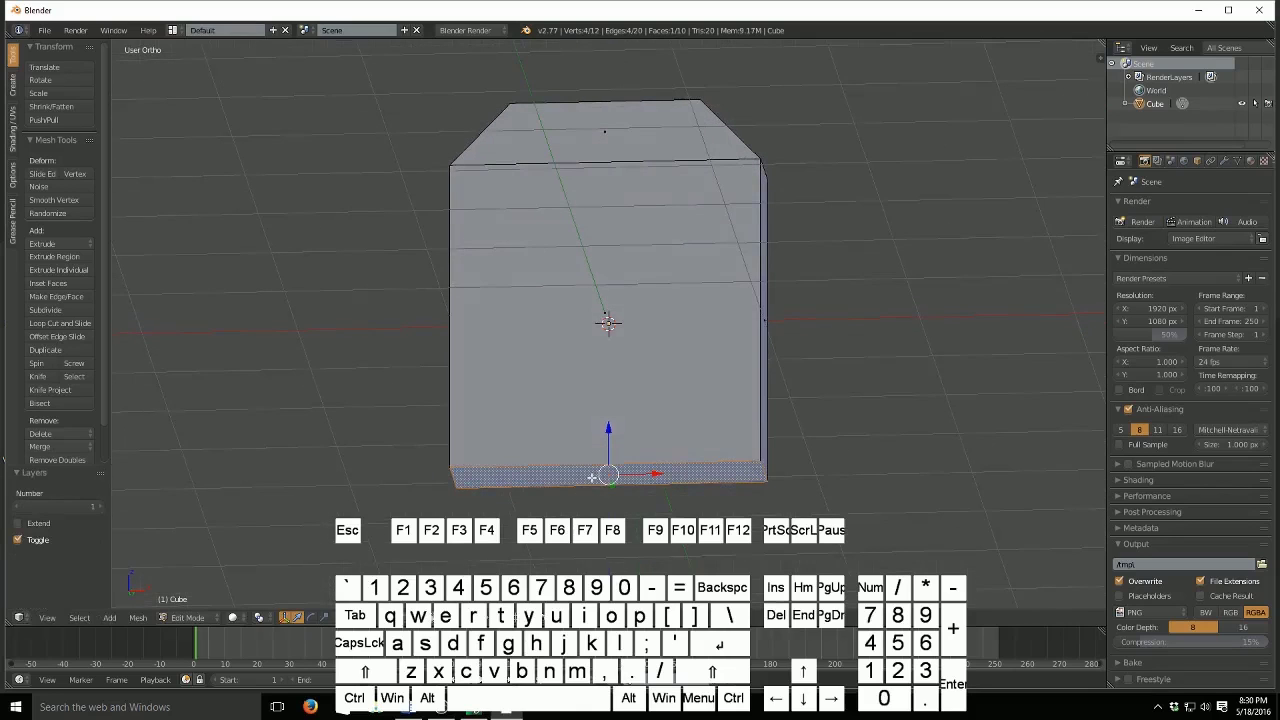
key("KP_1")
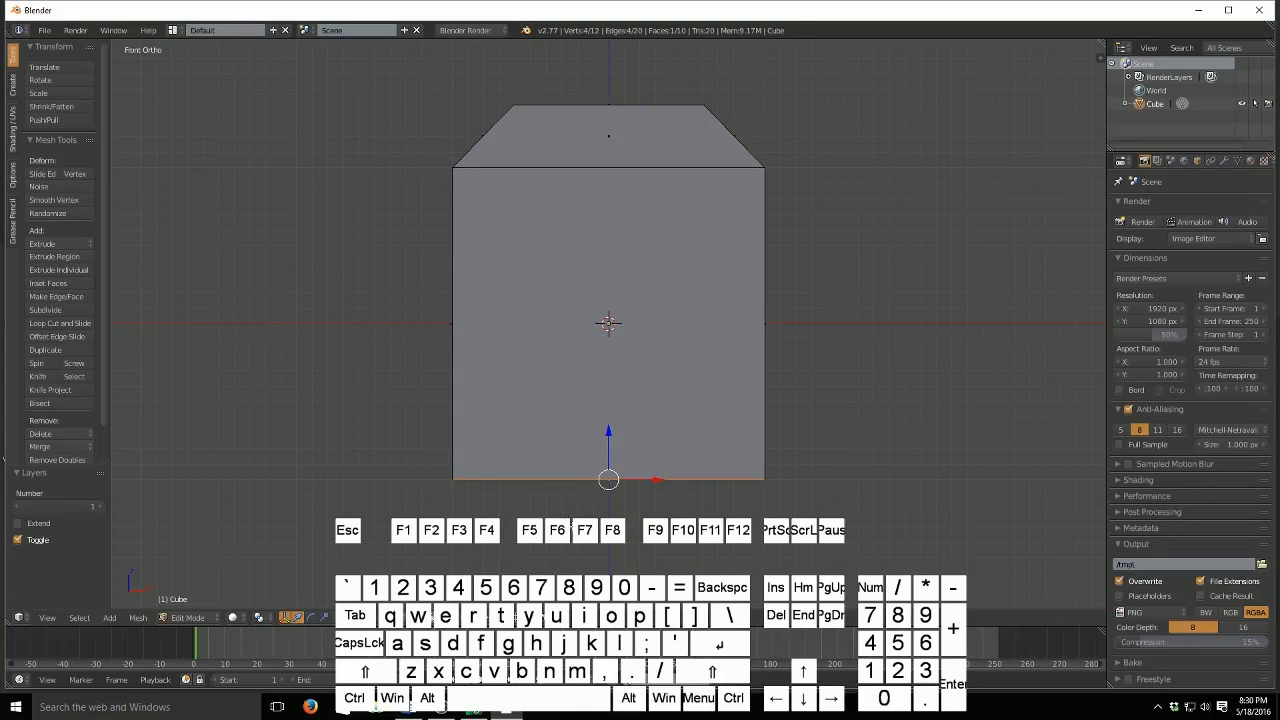
key("e")
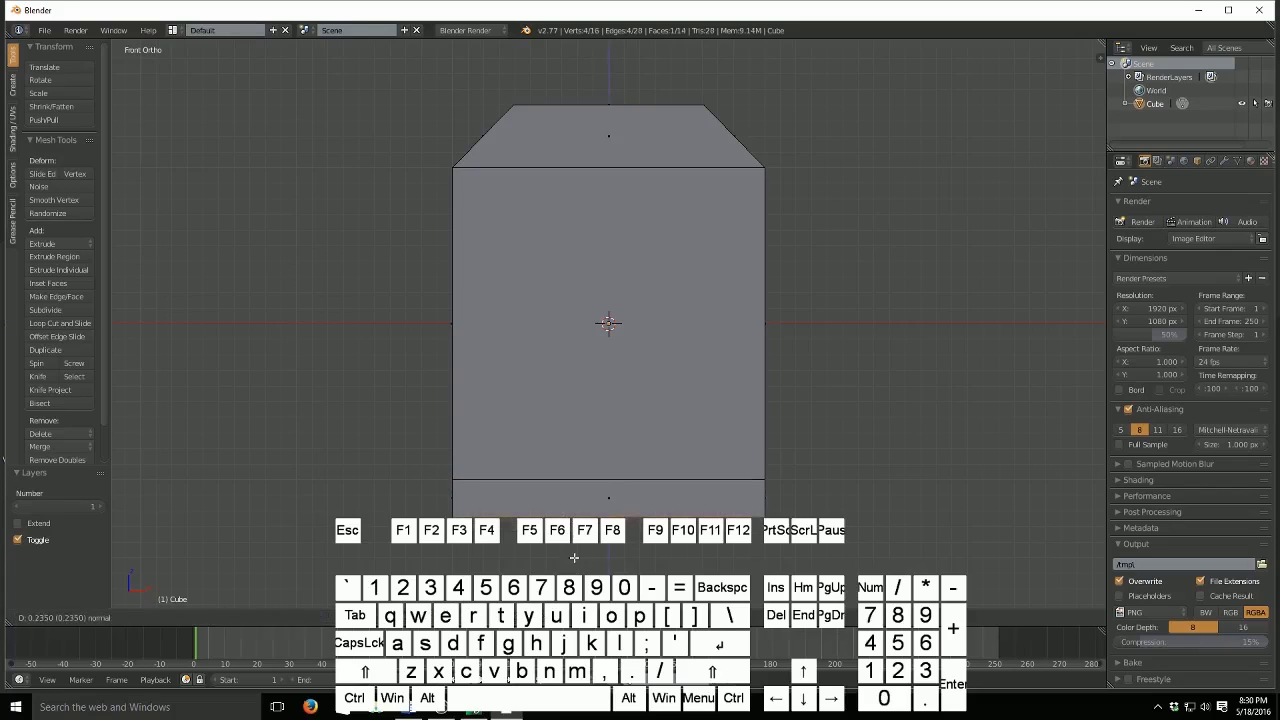
left_click(577, 570)
key("s")
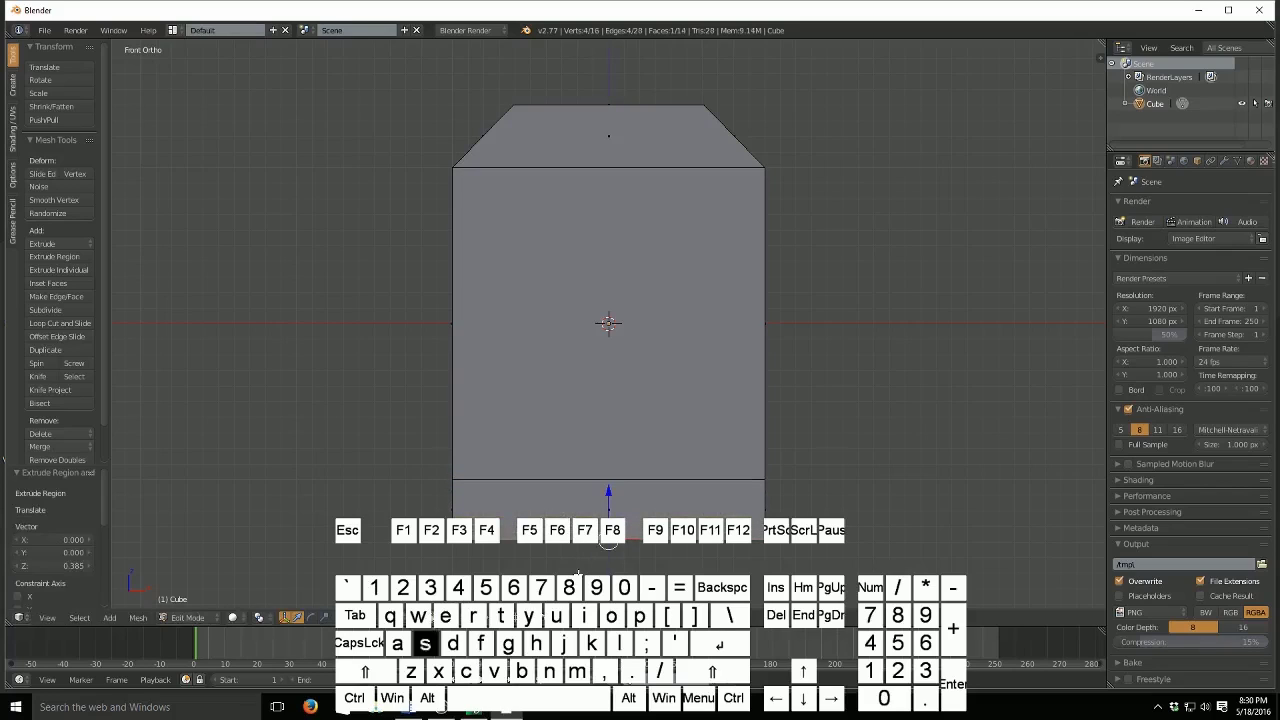
key("x")
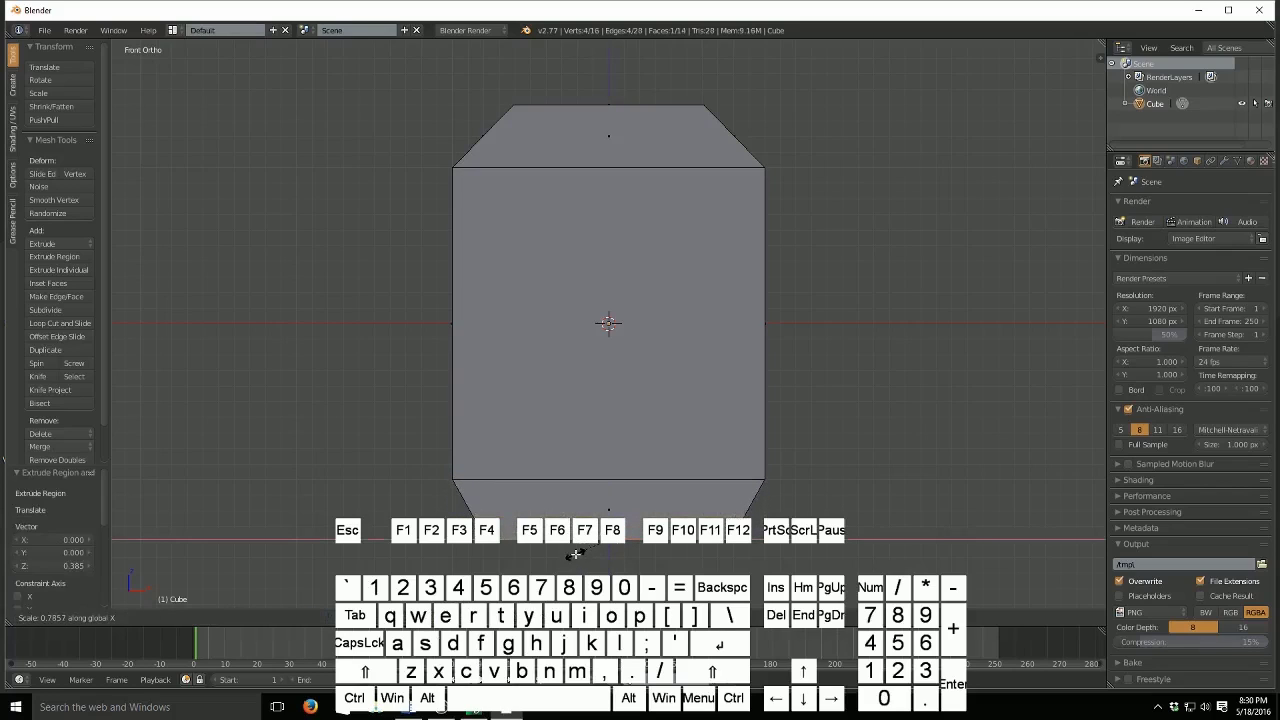
left_click(577, 553)
middle_click_drag(613, 454, 517, 232)
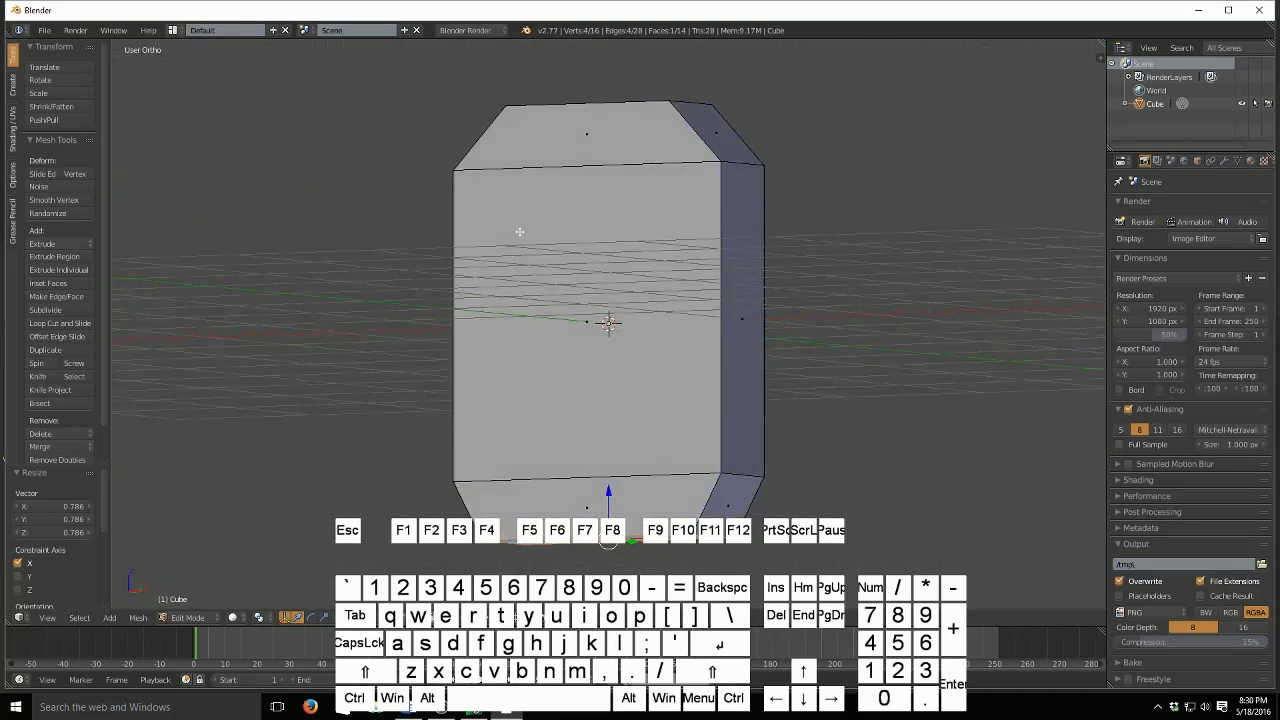
- Rename the cube to 'base' and select its top, front and bottom faces
double_click(1152, 103)
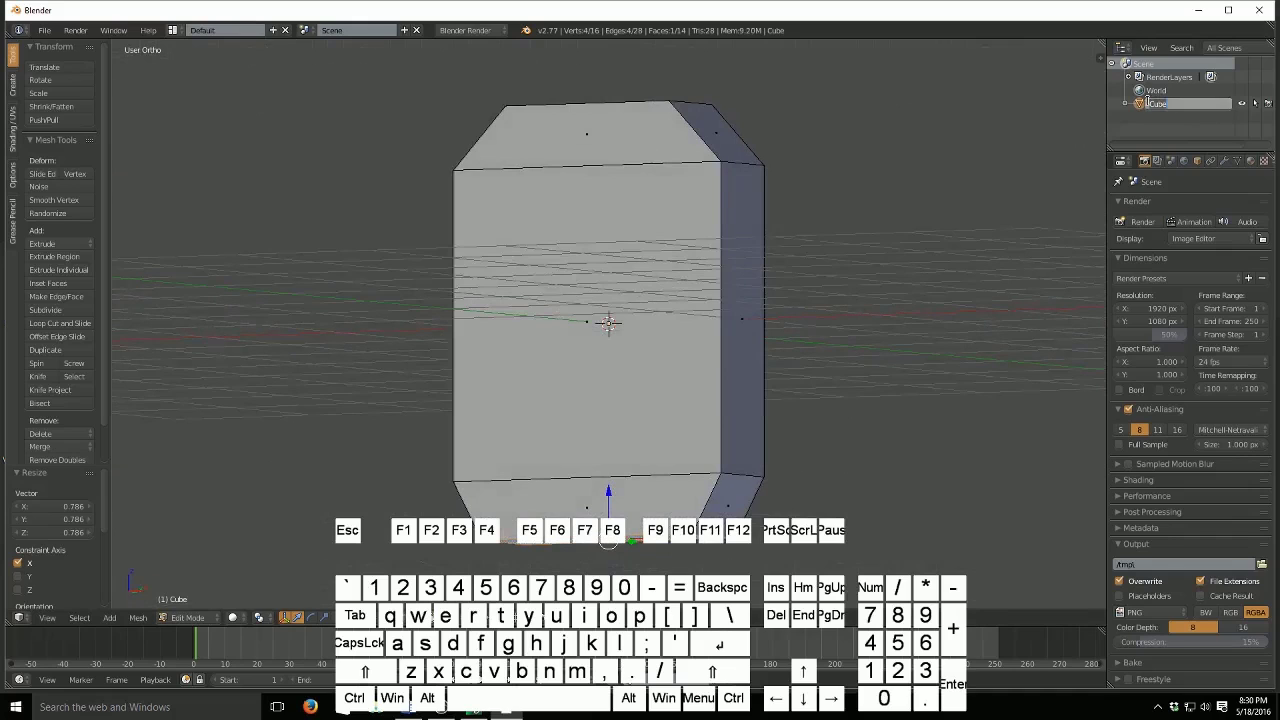
type("base")
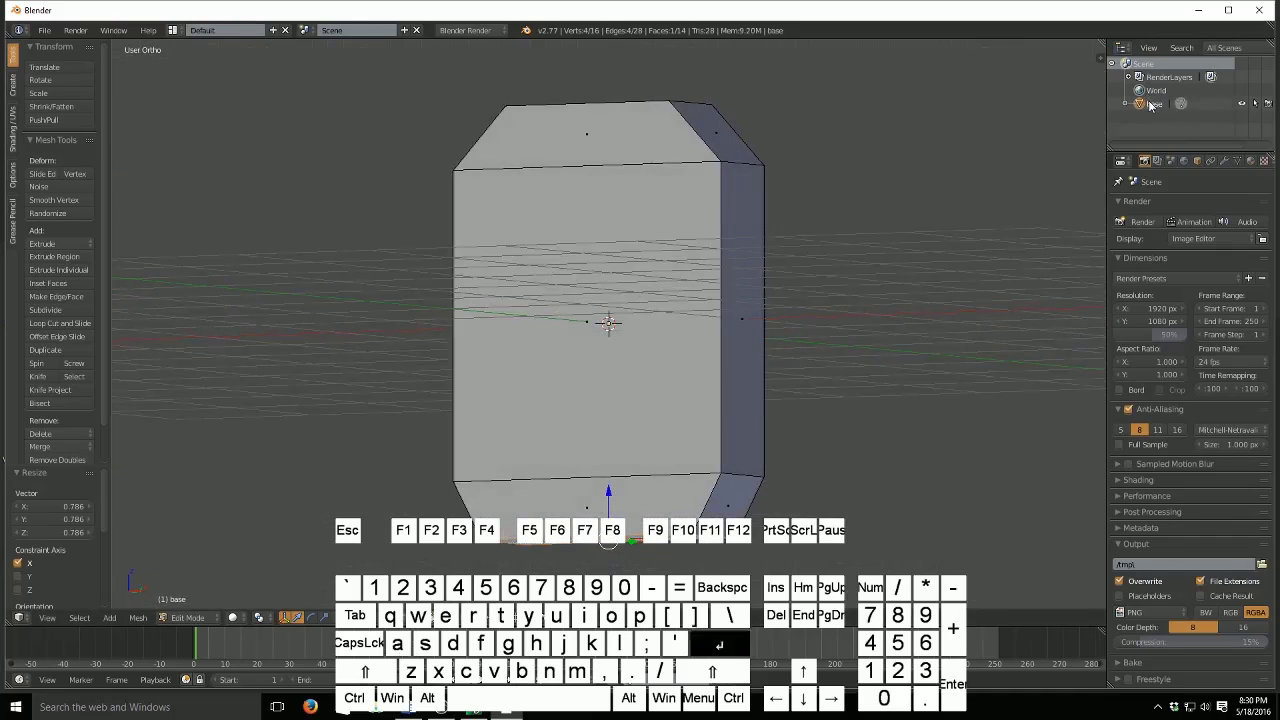
right_click(663, 137)
right_click(624, 258, "shift")
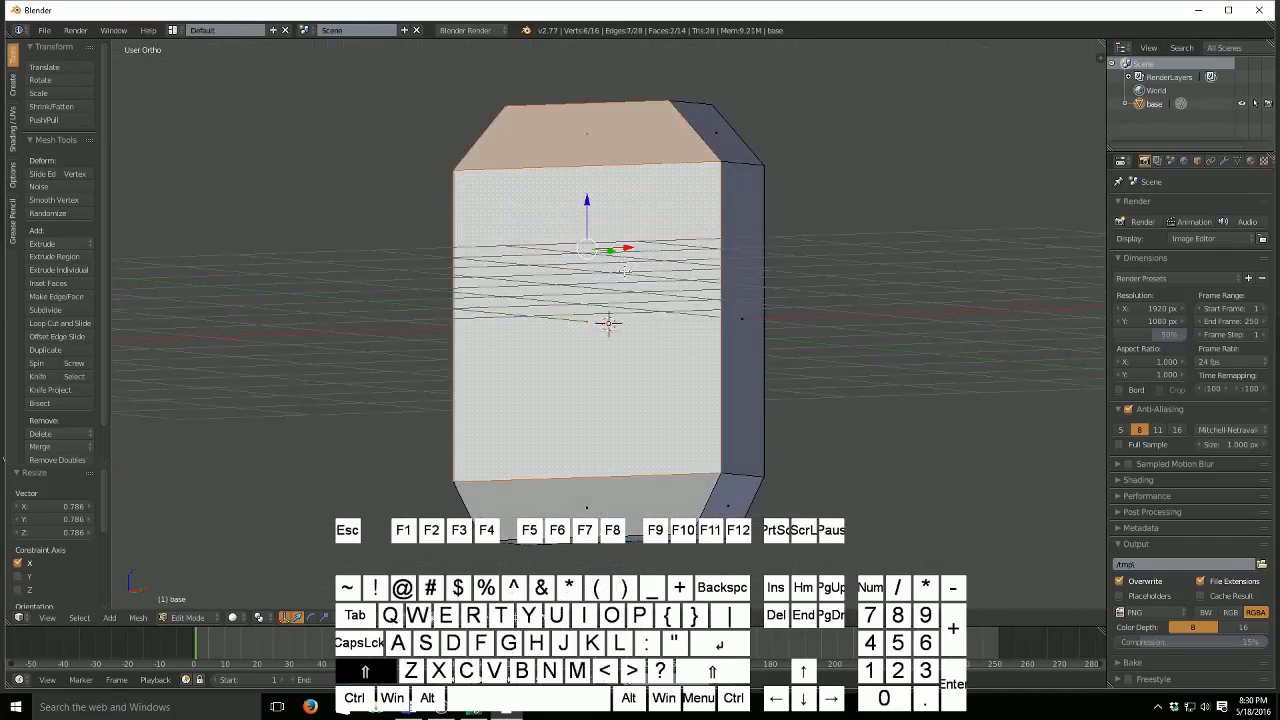
right_click(648, 510, "shift")
- Inset the selected faces by 0.1799, recess them 0.185 inward, and return to Object Mode
key("i")
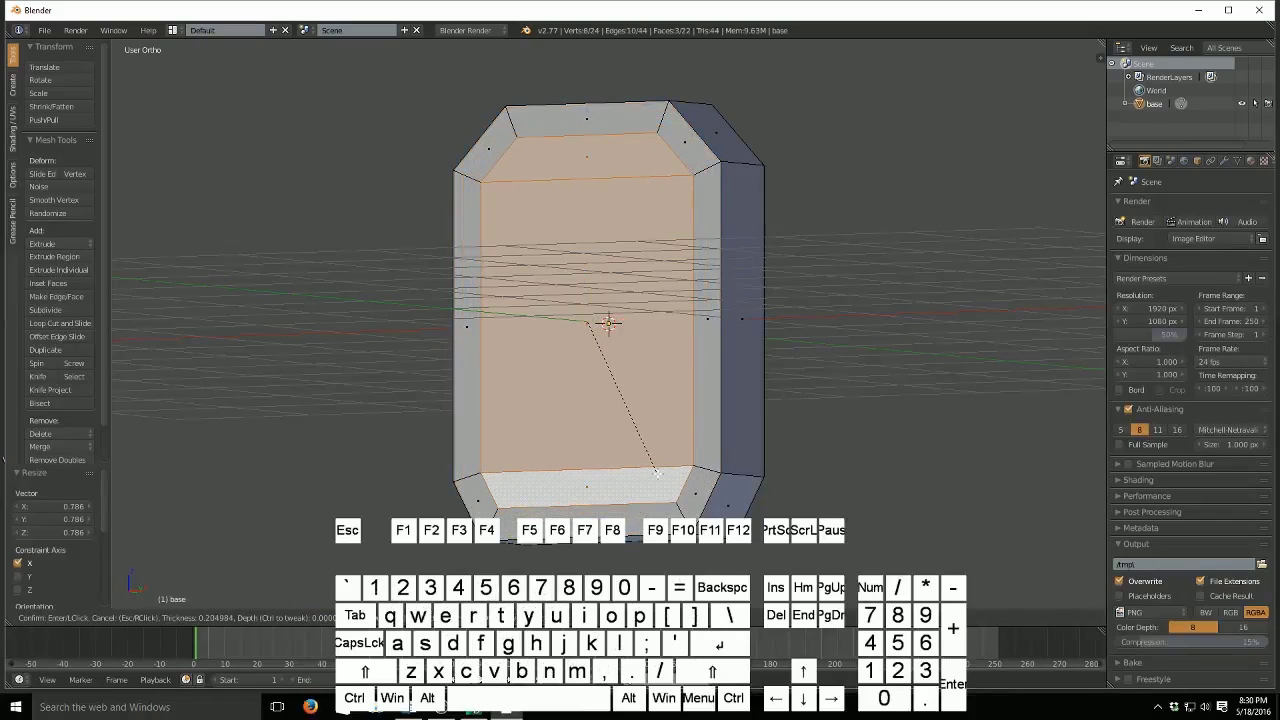
left_click(658, 477)
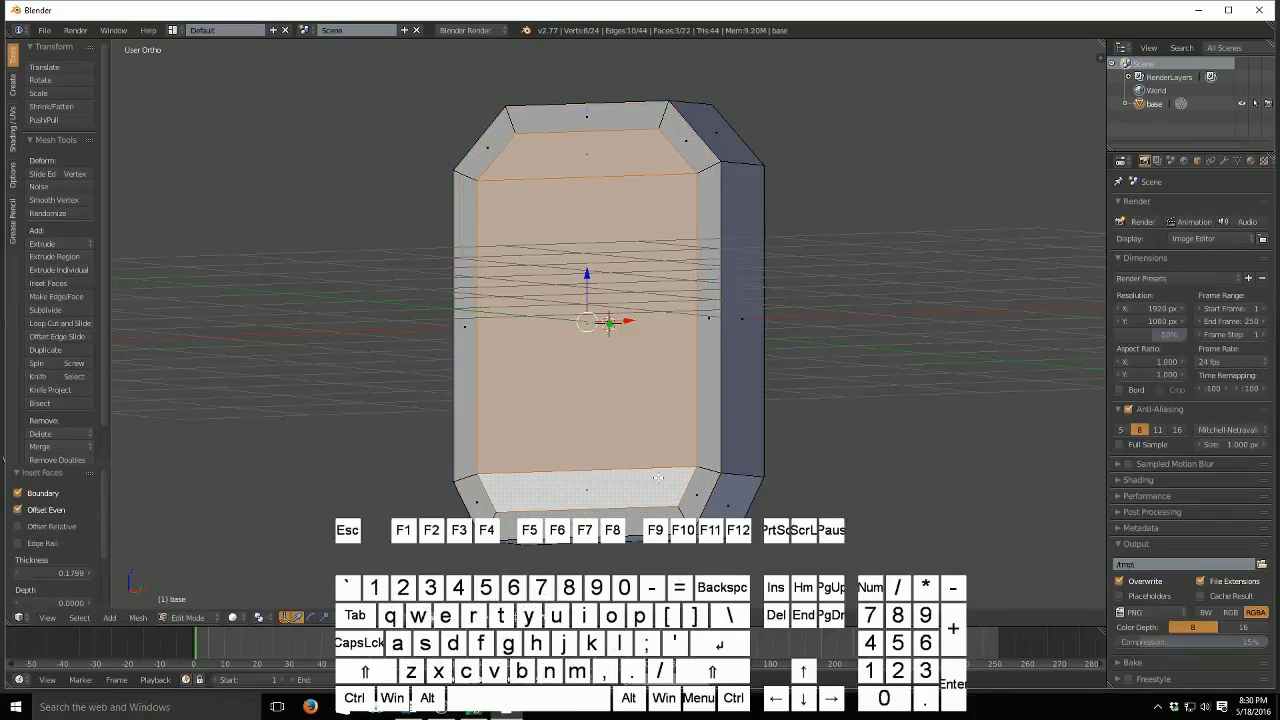
key("e")
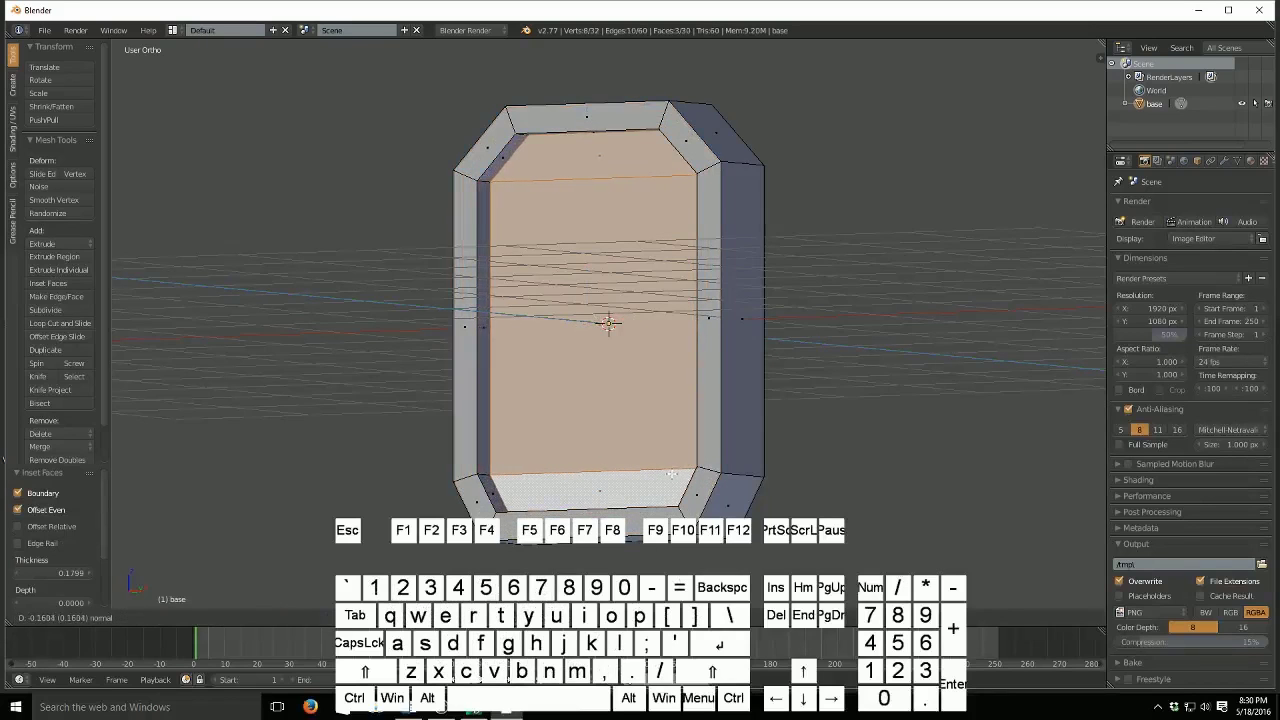
left_click(673, 474)
middle_click_drag(673, 474, 635, 479)
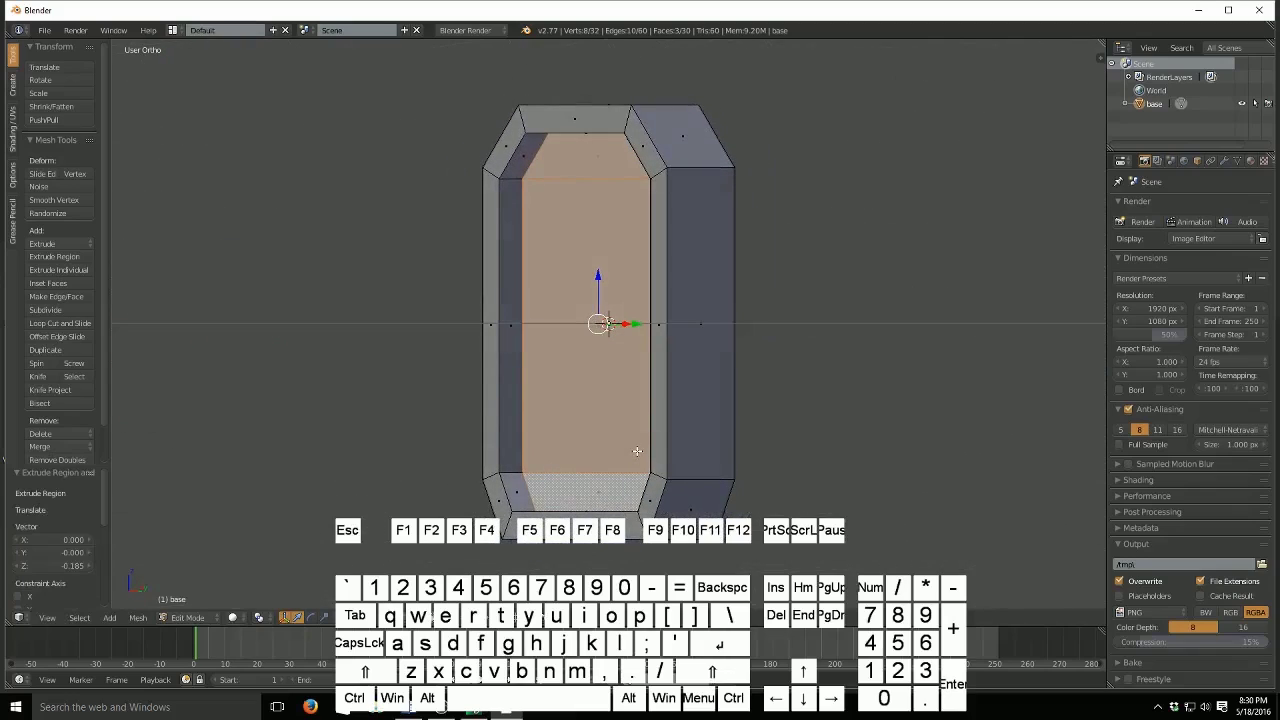
key("Tab")
middle_click_drag(634, 447, 688, 465)
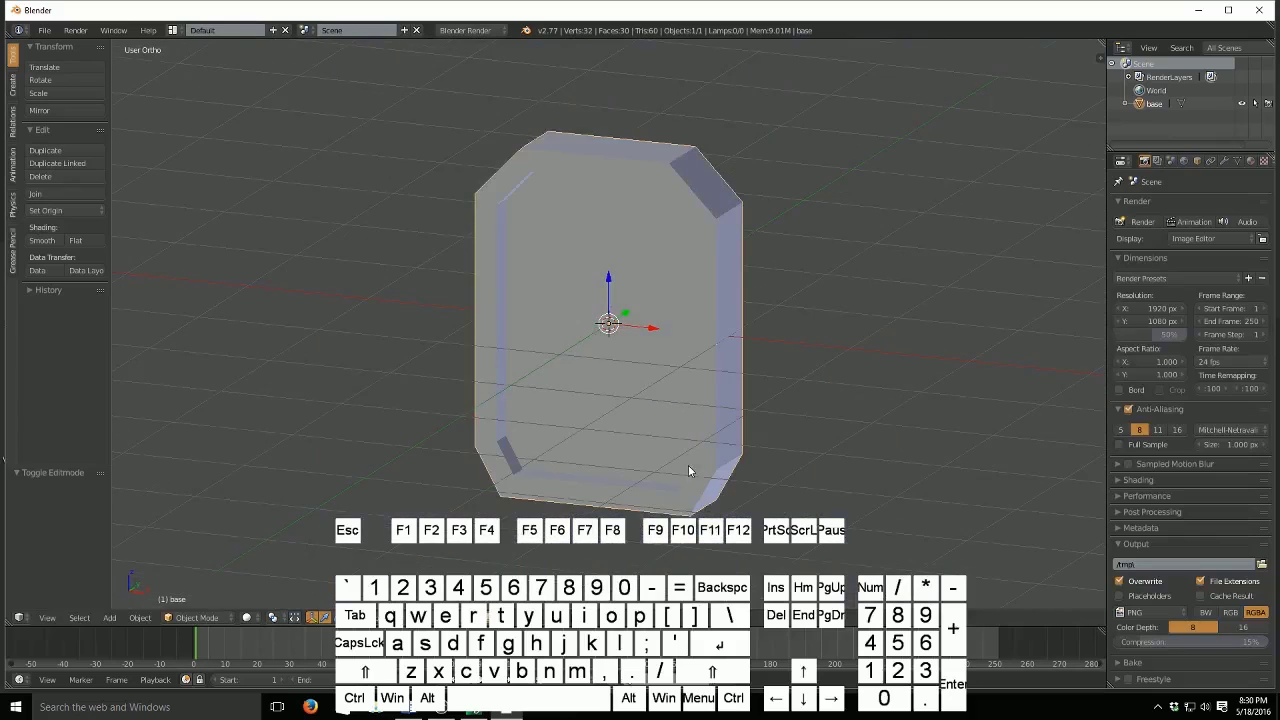
- Add a new cube, shrink it, and move it along Y beside the base
key("shift+a")
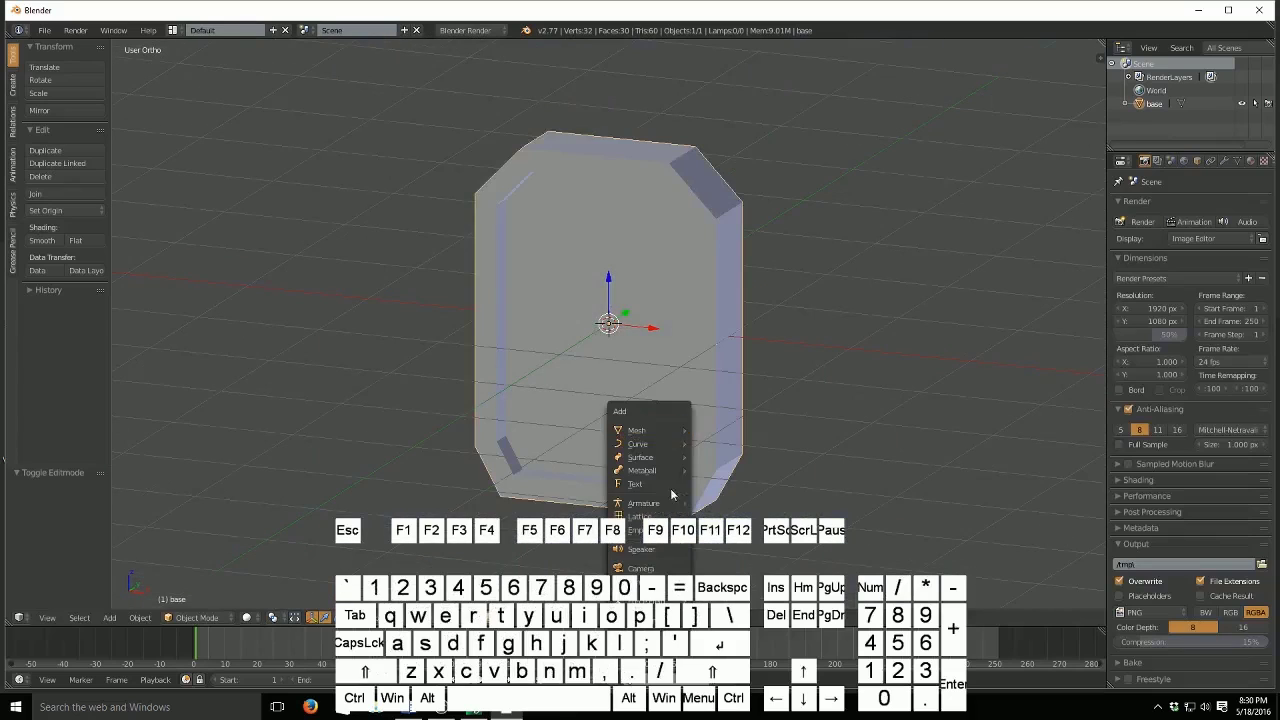
mouse_move(670, 437)
left_click(740, 443)
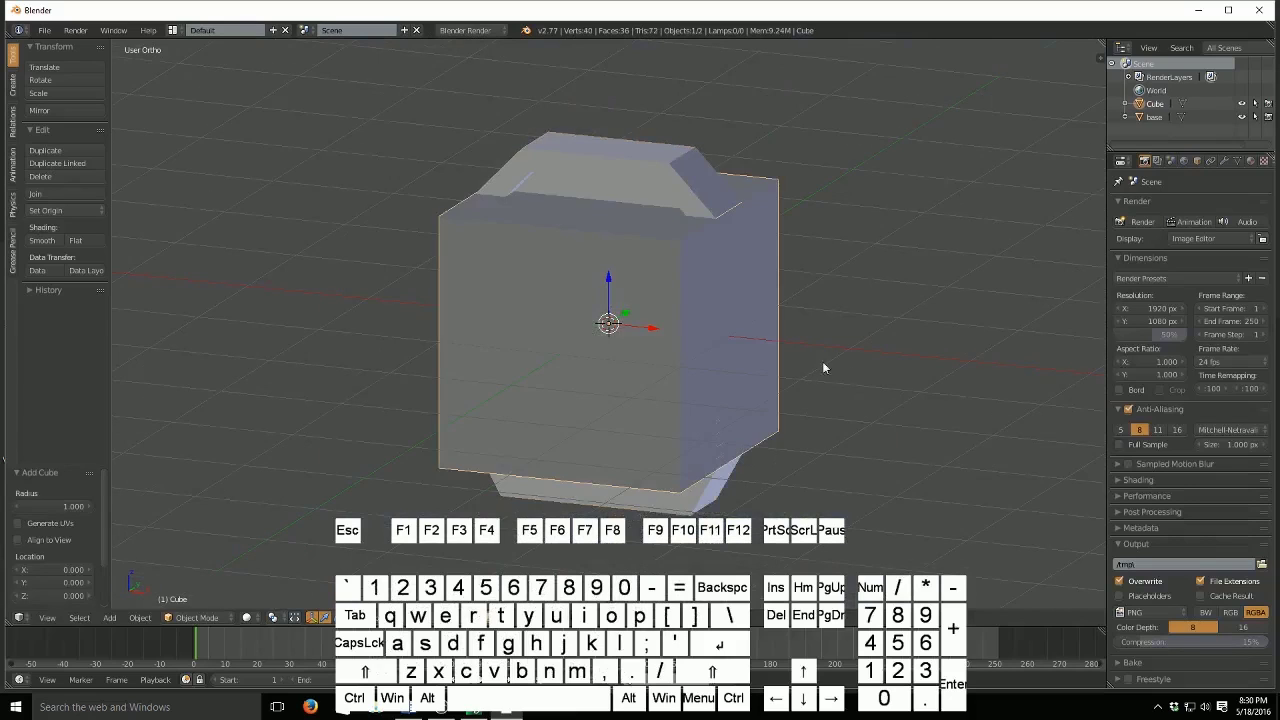
key("s")
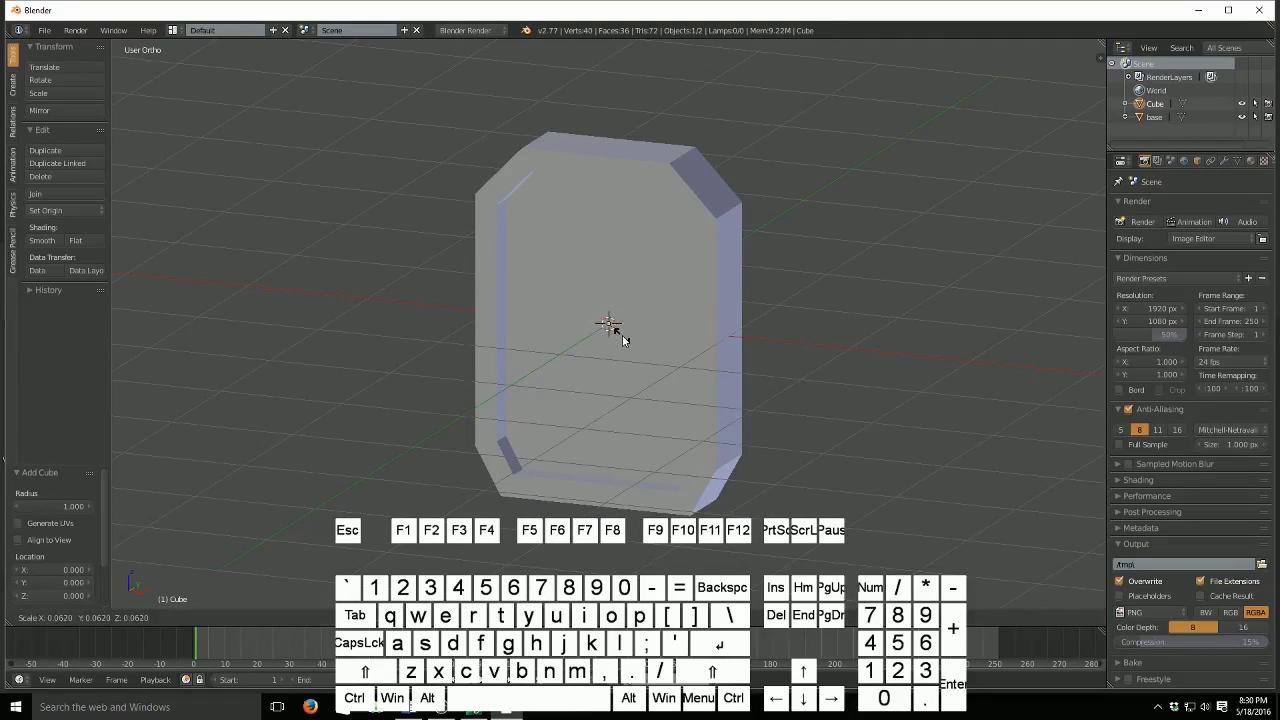
left_click(622, 340)
key("g")
key("y")
left_click(648, 306)
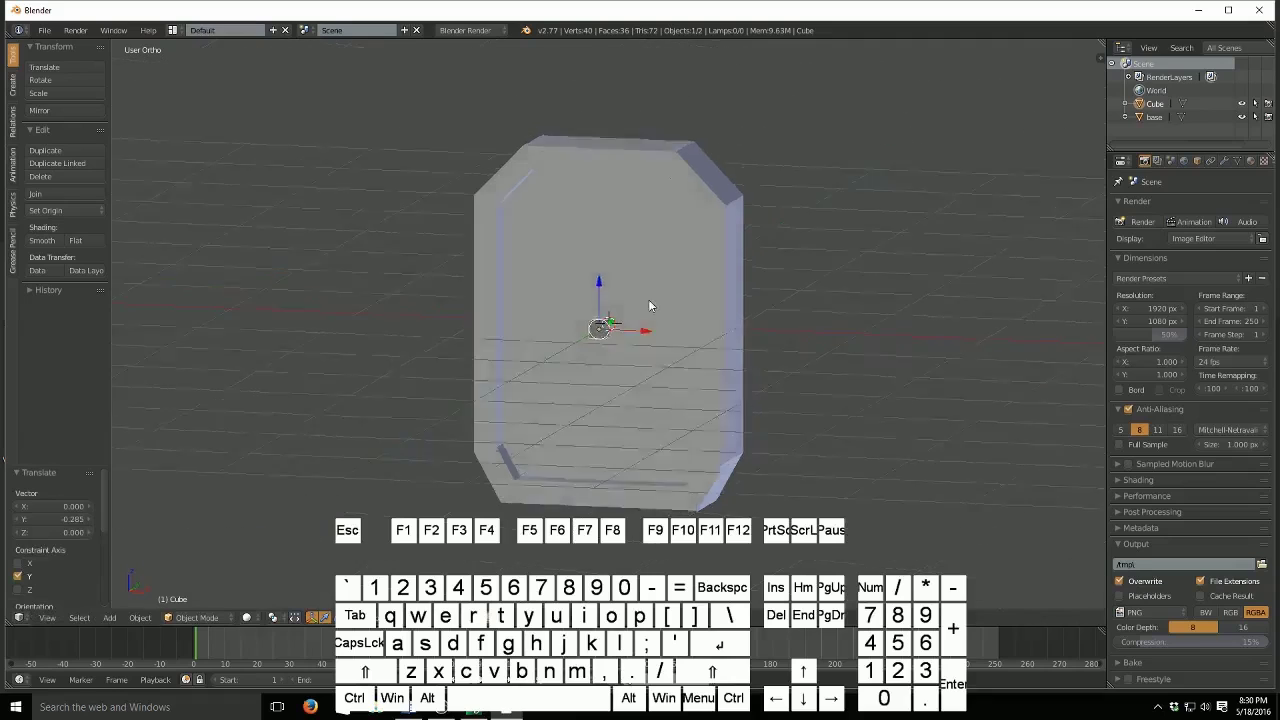
mouse_move(648, 306)
middle_mouse_down()
mouse_move(654, 293)
mouse_move(665, 306)
middle_mouse_up()
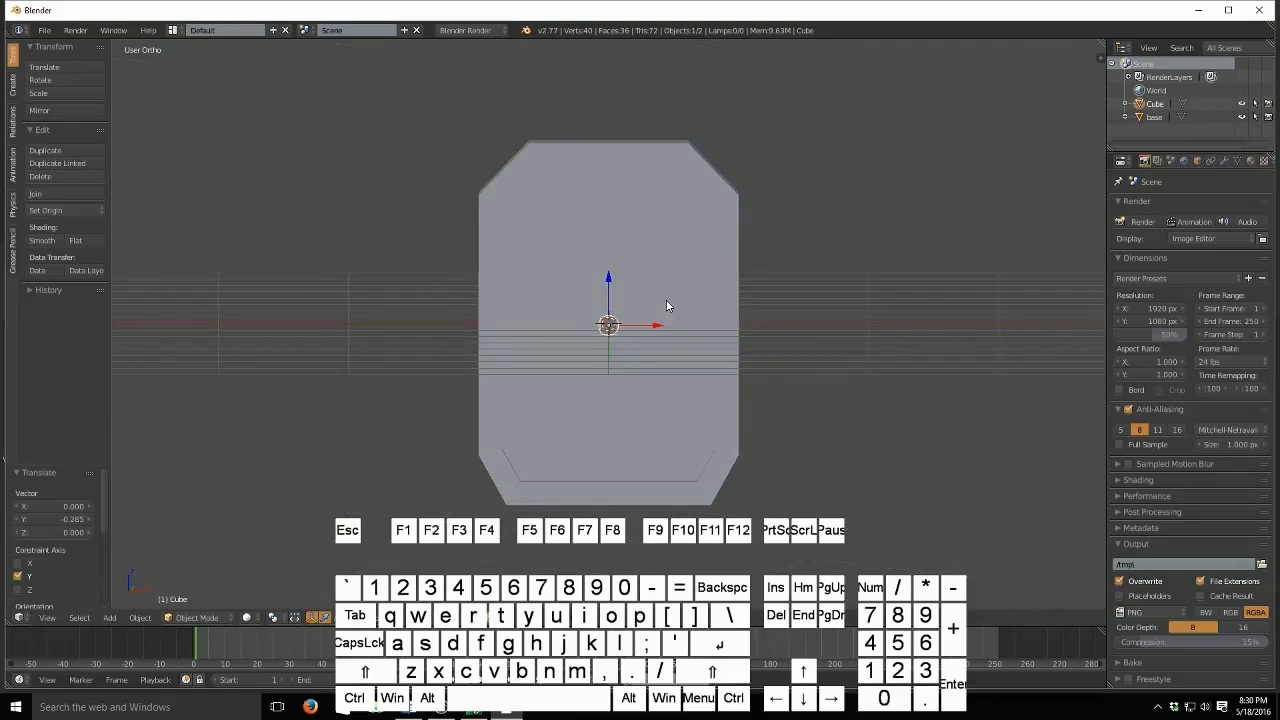
key("KP_1")
- Scale the cube to 0.601 and stretch it 13.058 along Z into a tall bar
key("s")
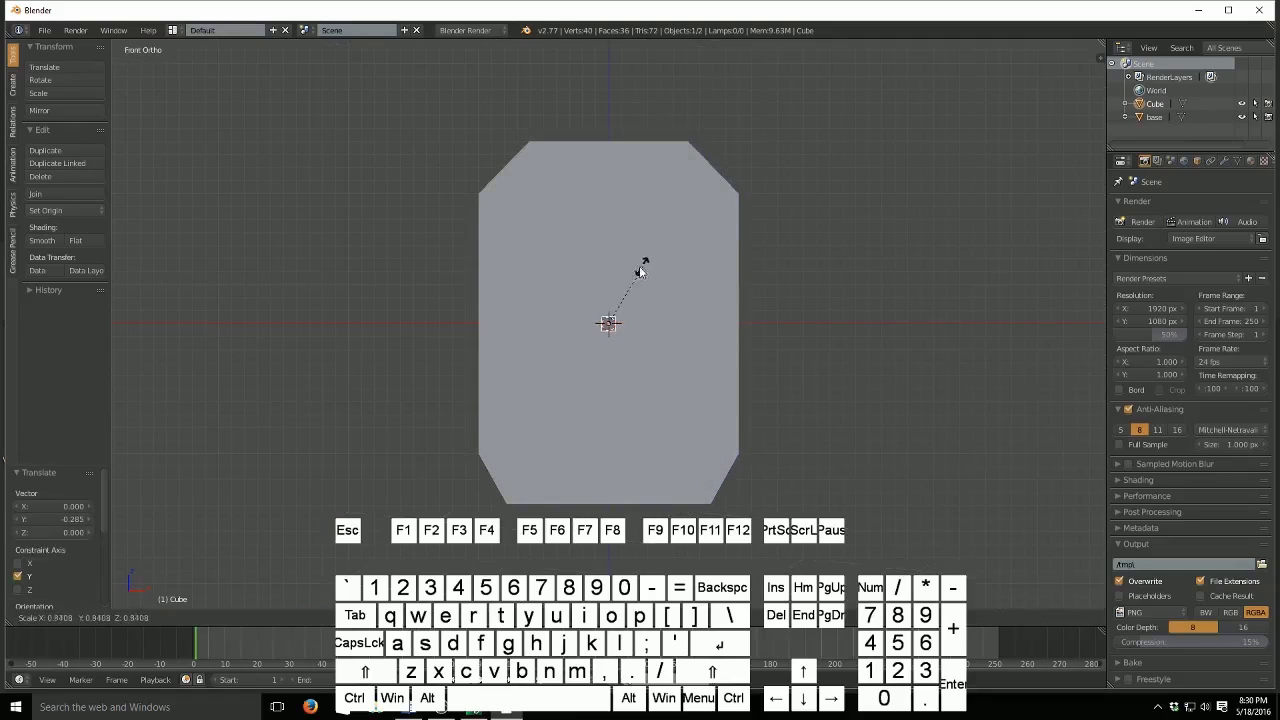
left_click(631, 284)
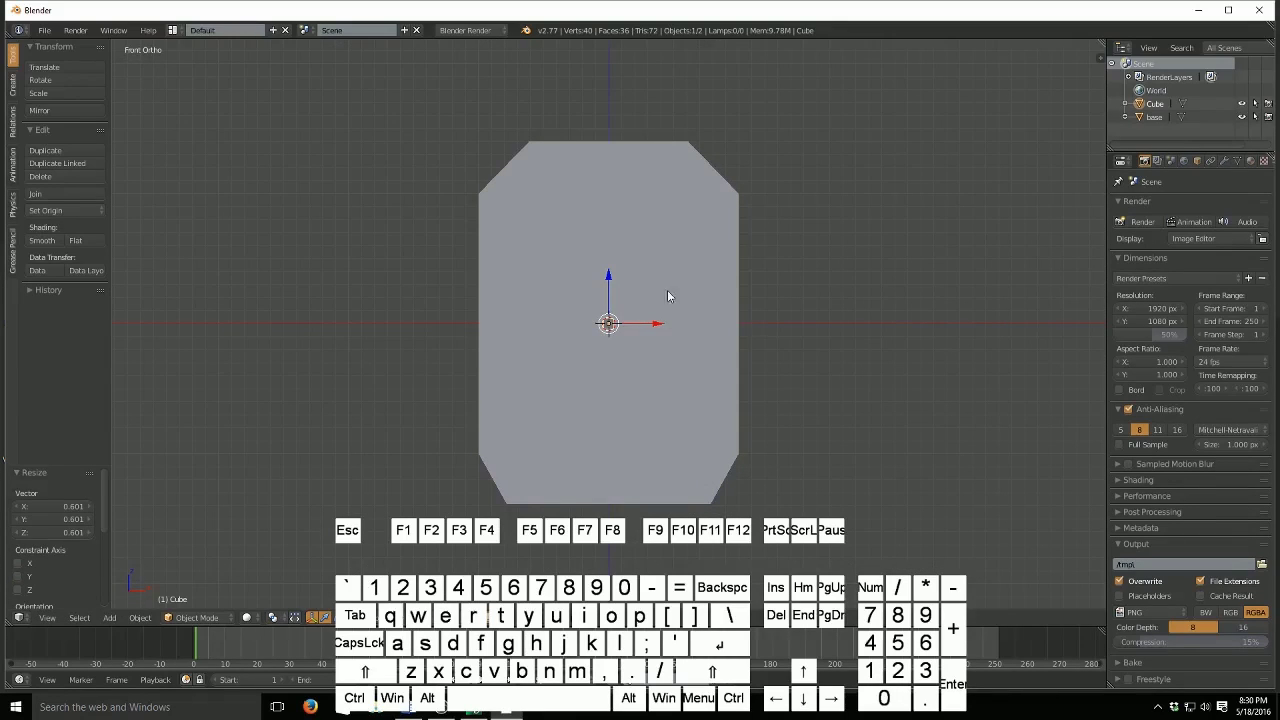
key("s")
key("z")
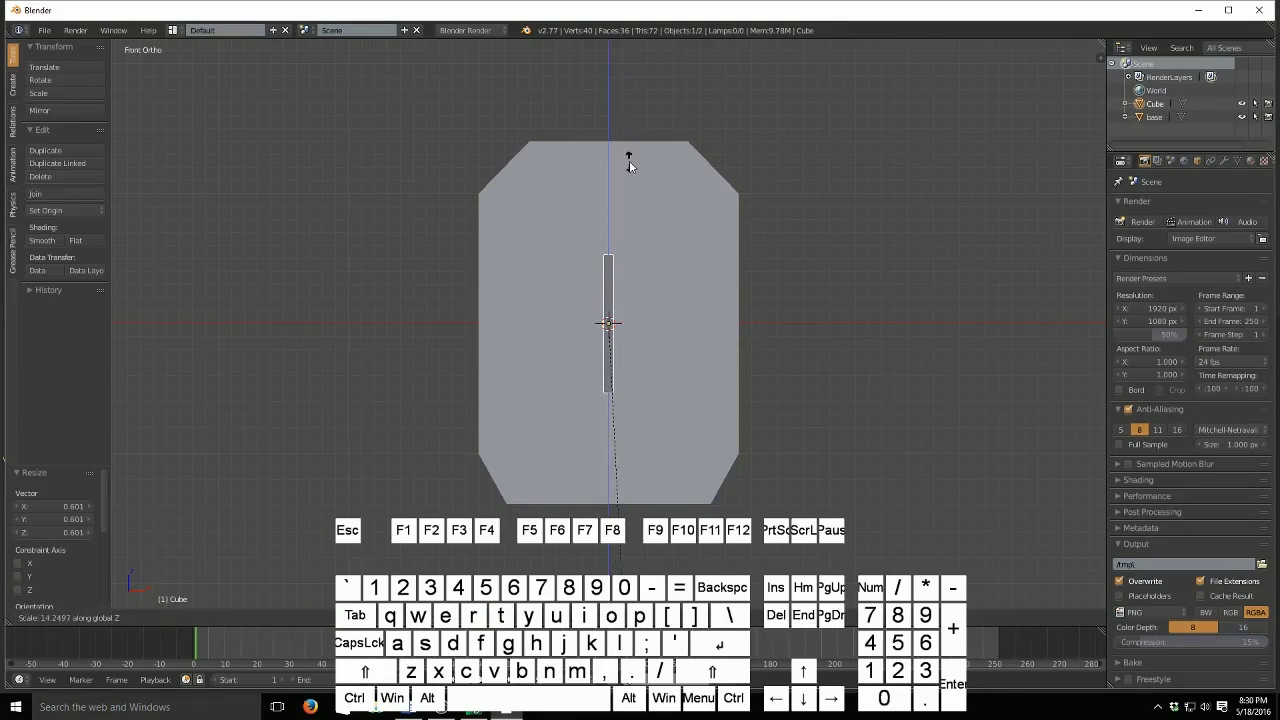
left_click(636, 128)
- Move the bar to the palm's upper left and place a first copy beside it
left_click_drag(603, 281, 621, 160)
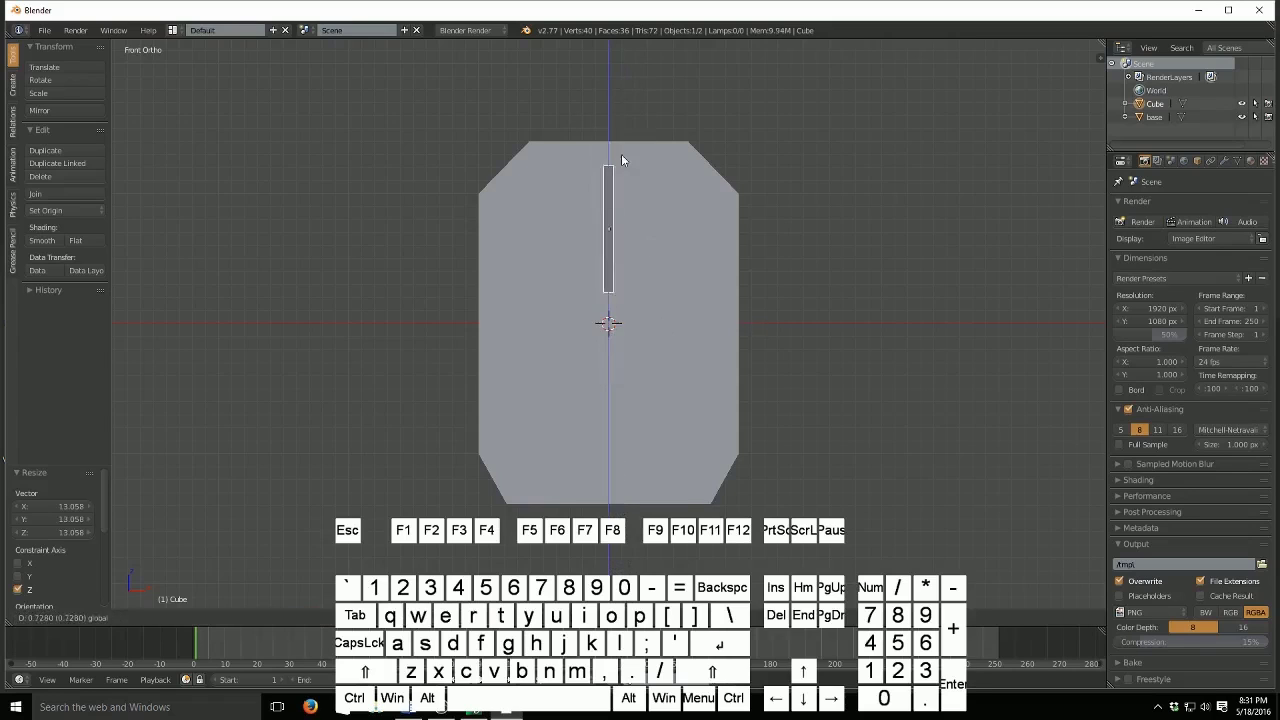
left_click_drag(657, 229, 578, 224)
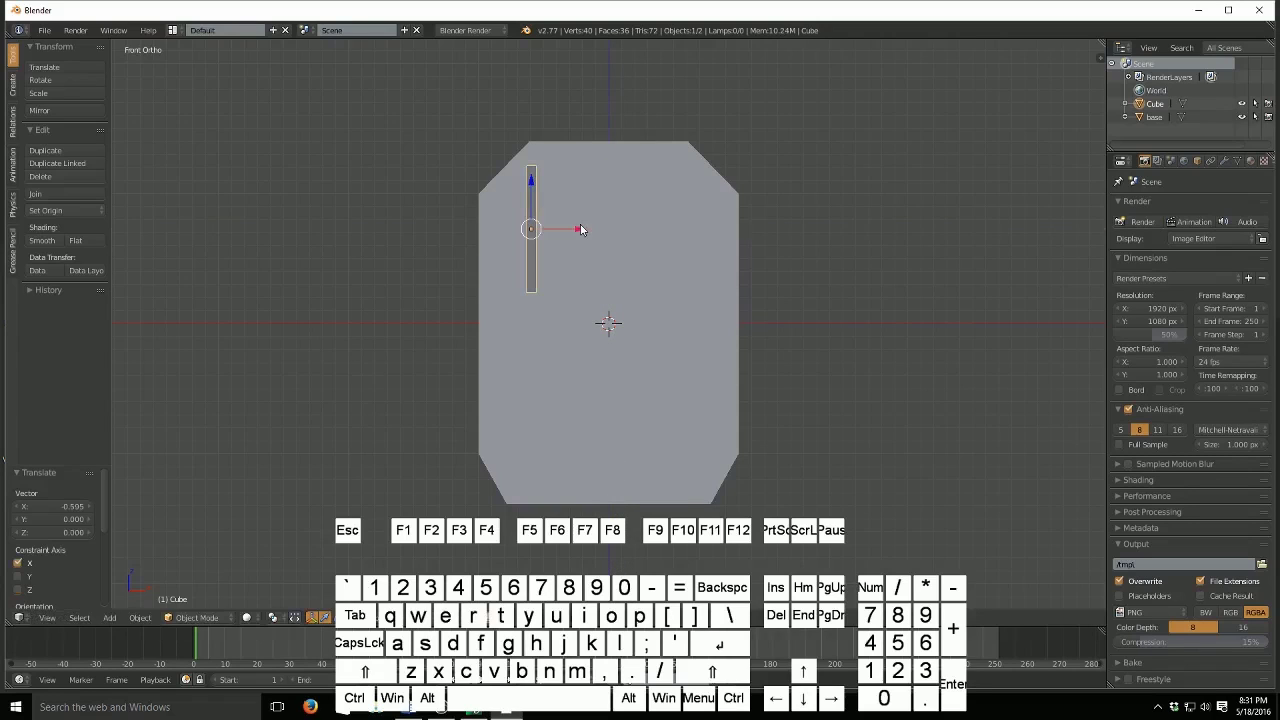
key("shift+d")
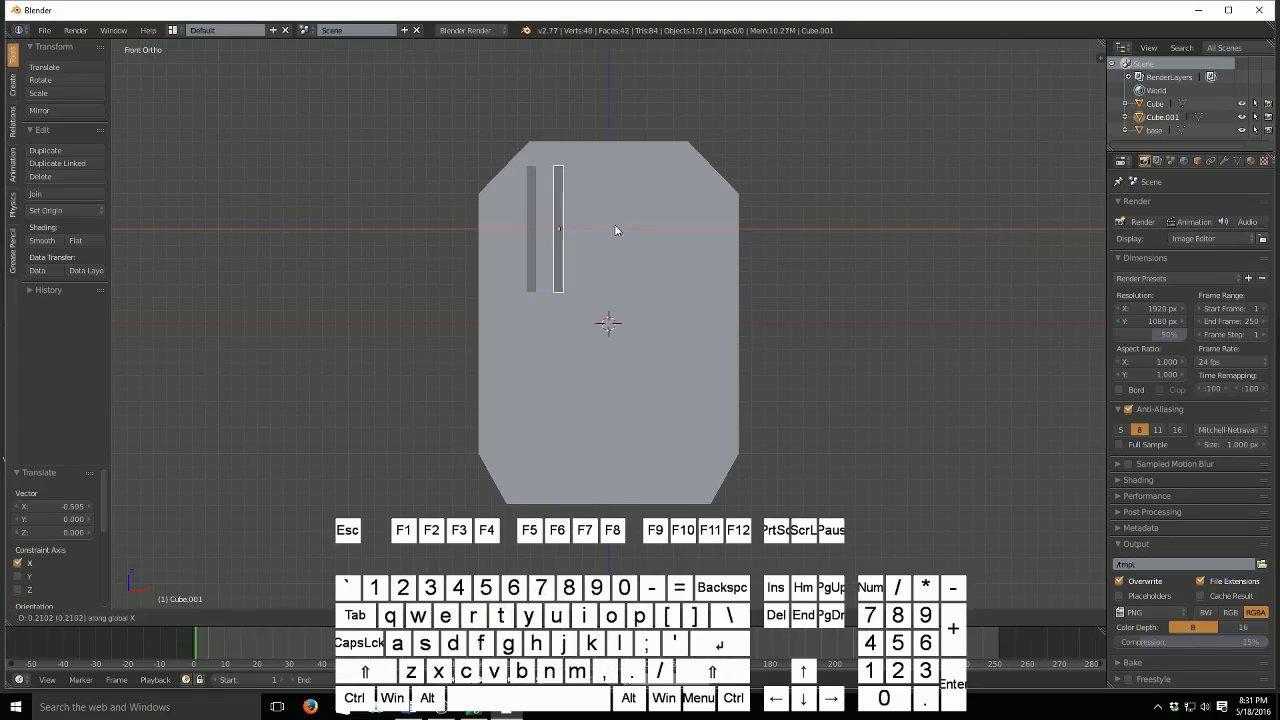
left_click(620, 227)
- Duplicate the bar three more times along X to make five evenly spaced bars
key("shift+d")
key("x")
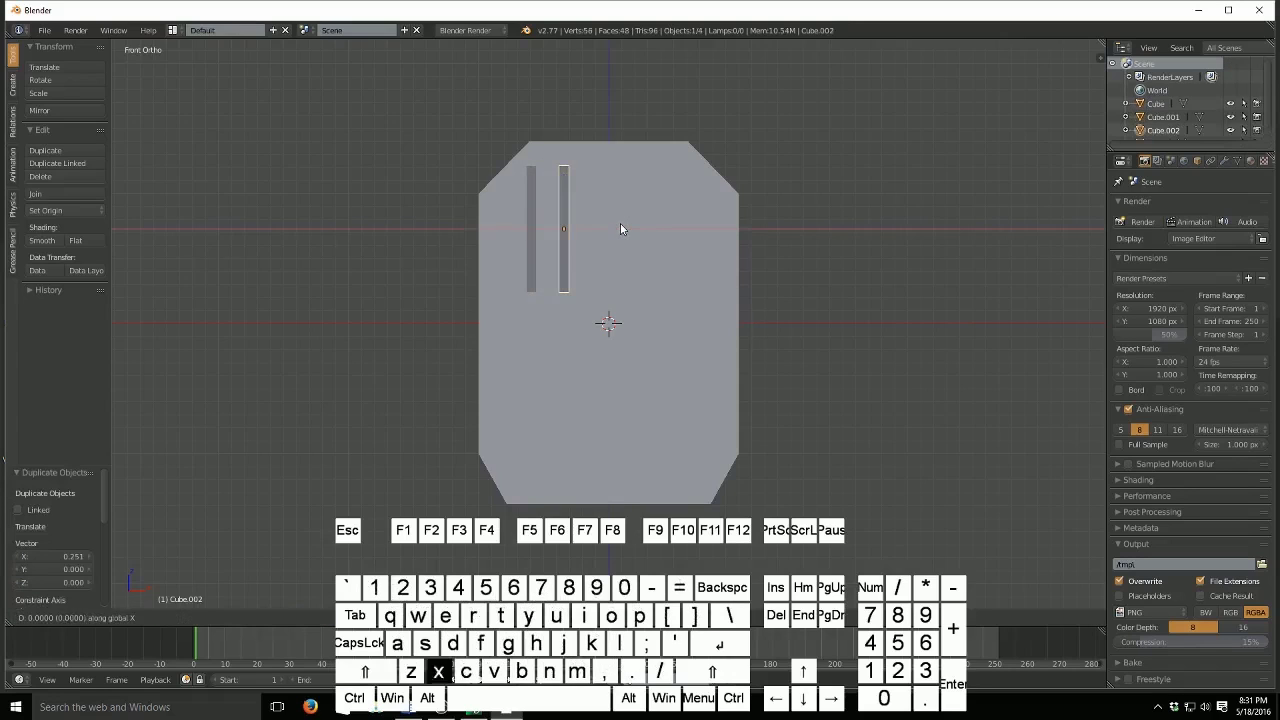
left_click(652, 230)
key("shift+d")
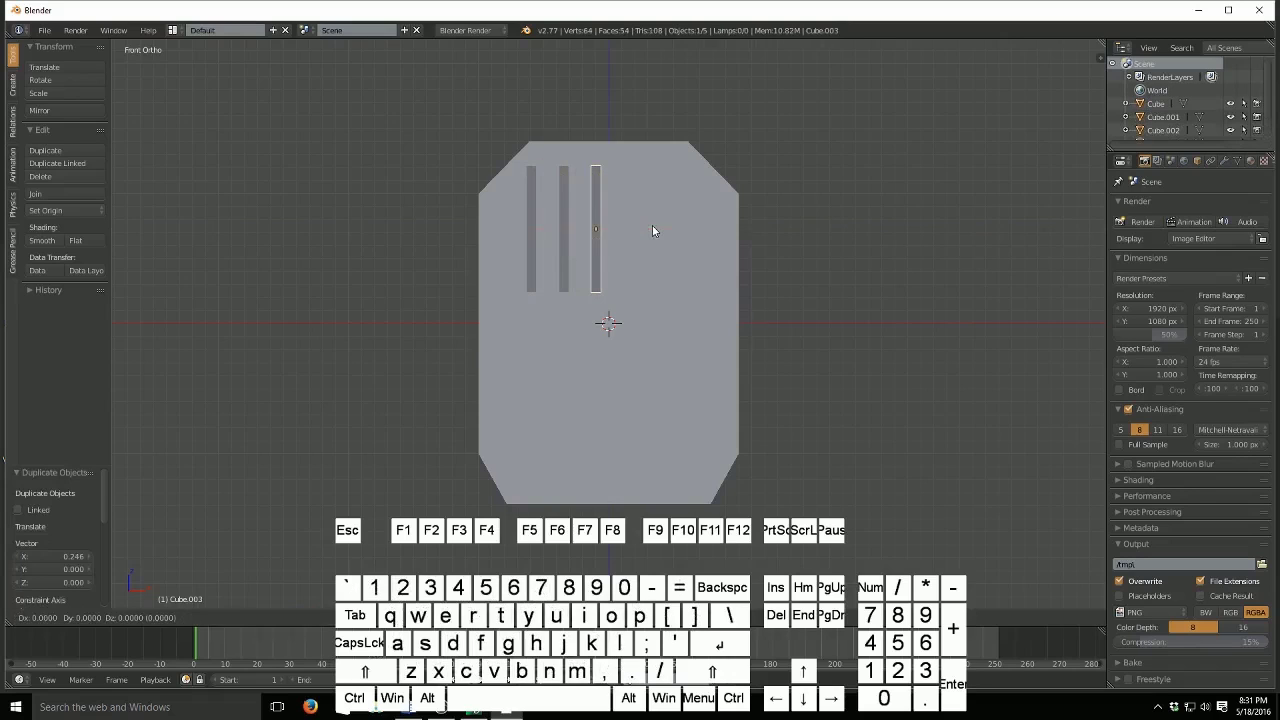
key("x")
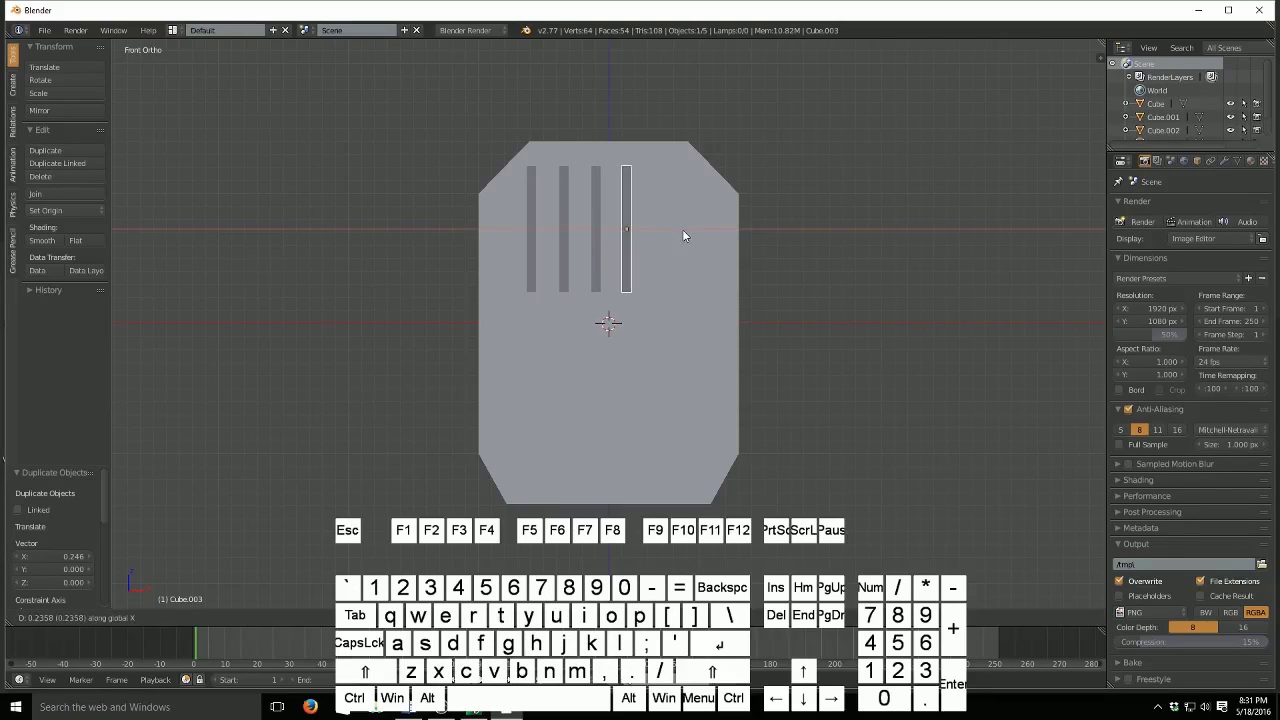
left_click(685, 231)
key("shift+d")
key("x")
left_click(716, 228)
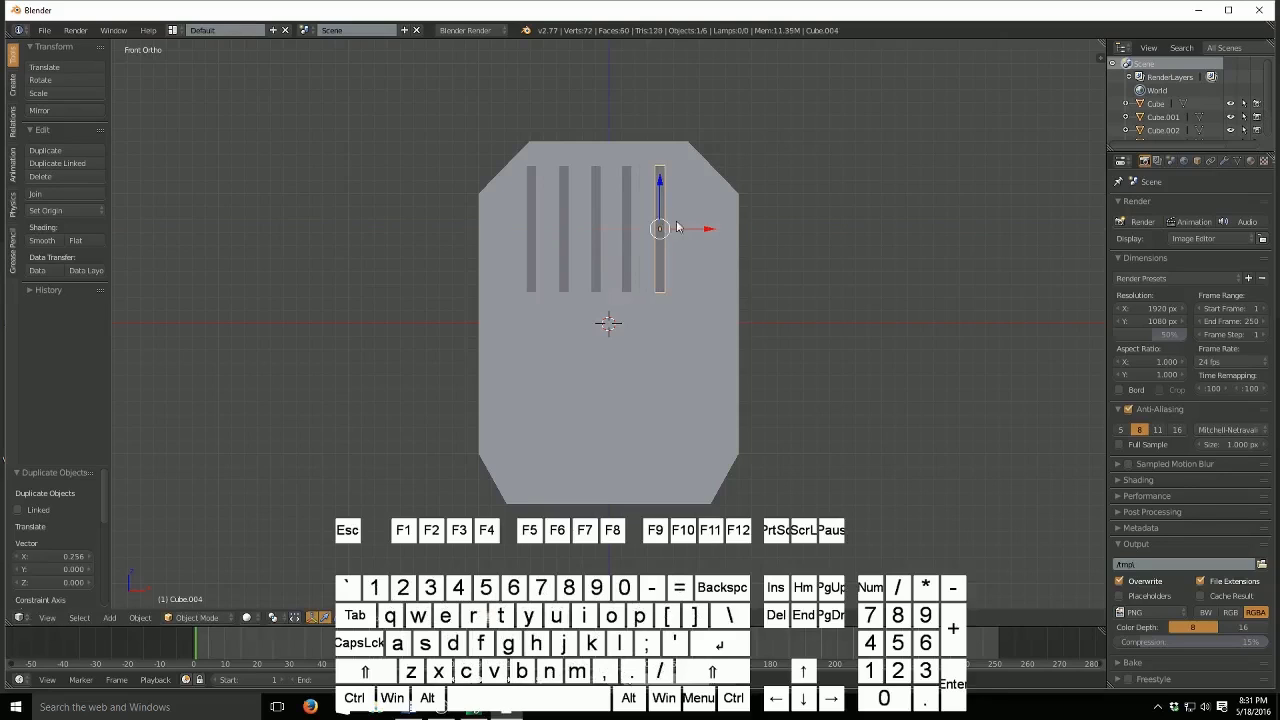
right_click(627, 229, "shift")
- Select all five finger bars and shift them together along X
right_click(593, 231, "shift")
right_click(565, 235, "shift")
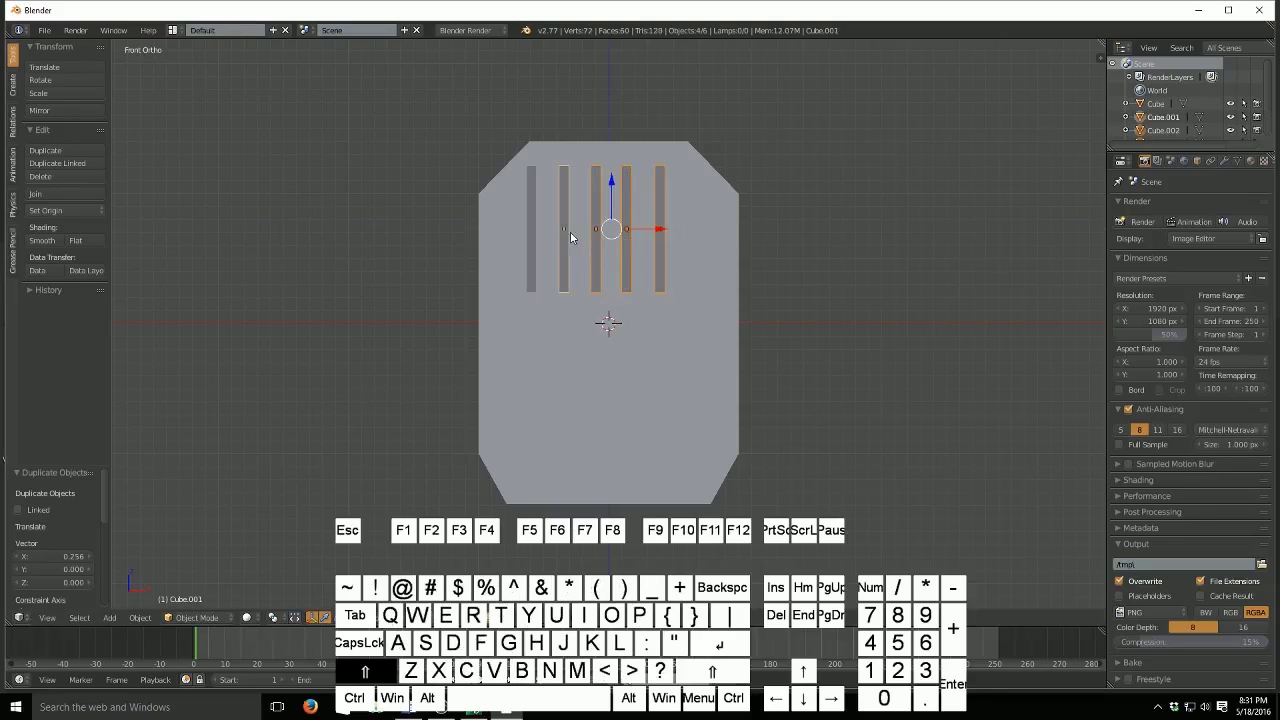
right_click(537, 236, "shift")
key("g")
key("x")
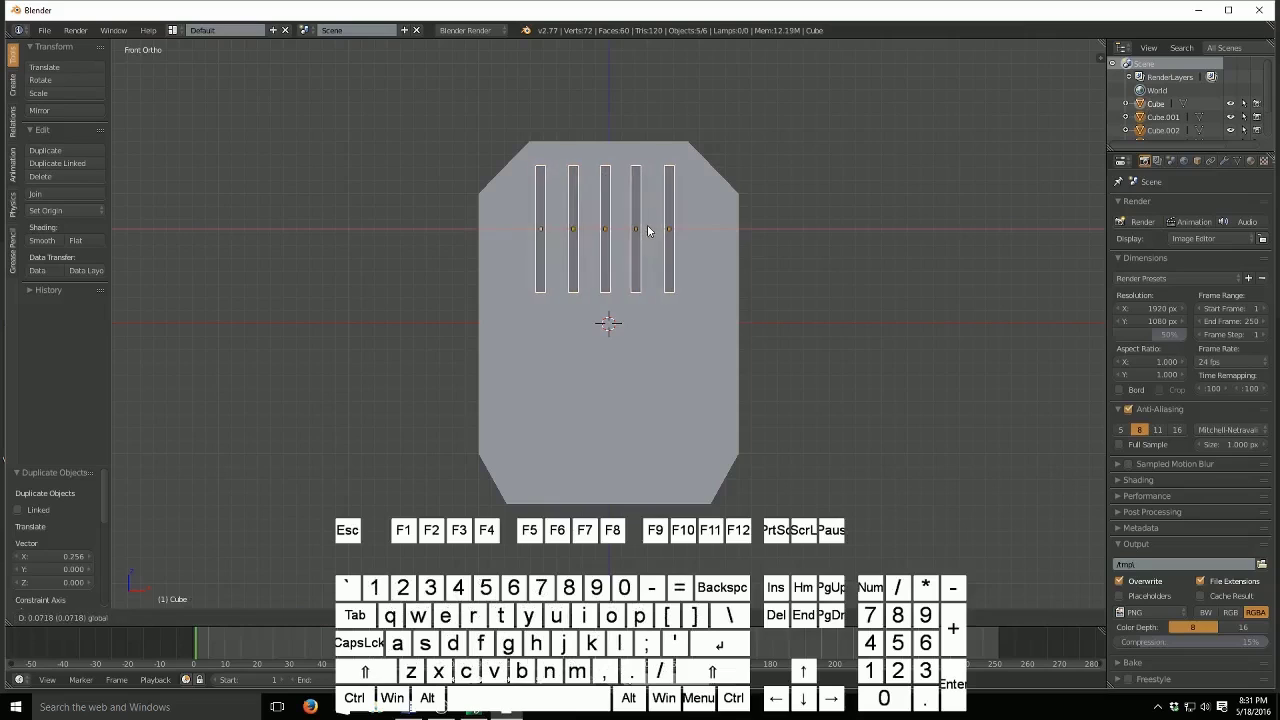
left_click(648, 229)
- In right-side view, tilt all five finger bars about the X axis
key("KP_3")
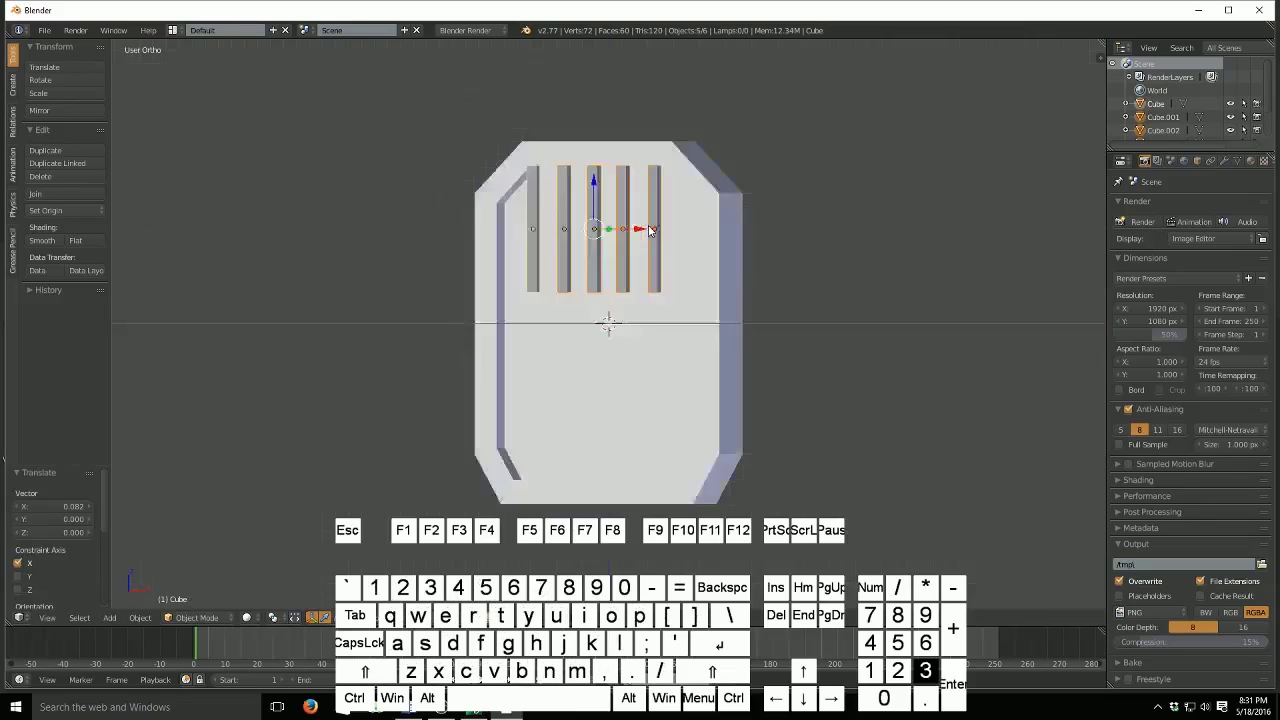
key("r")
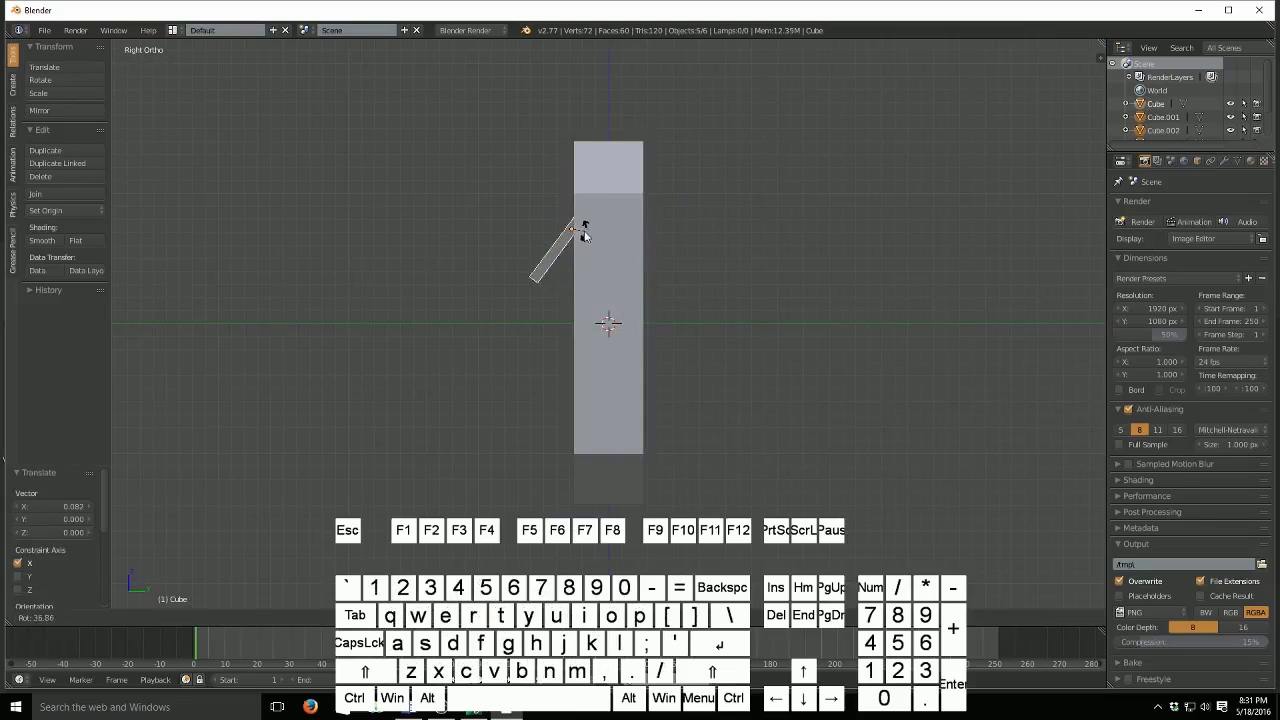
key("x")
key("x")
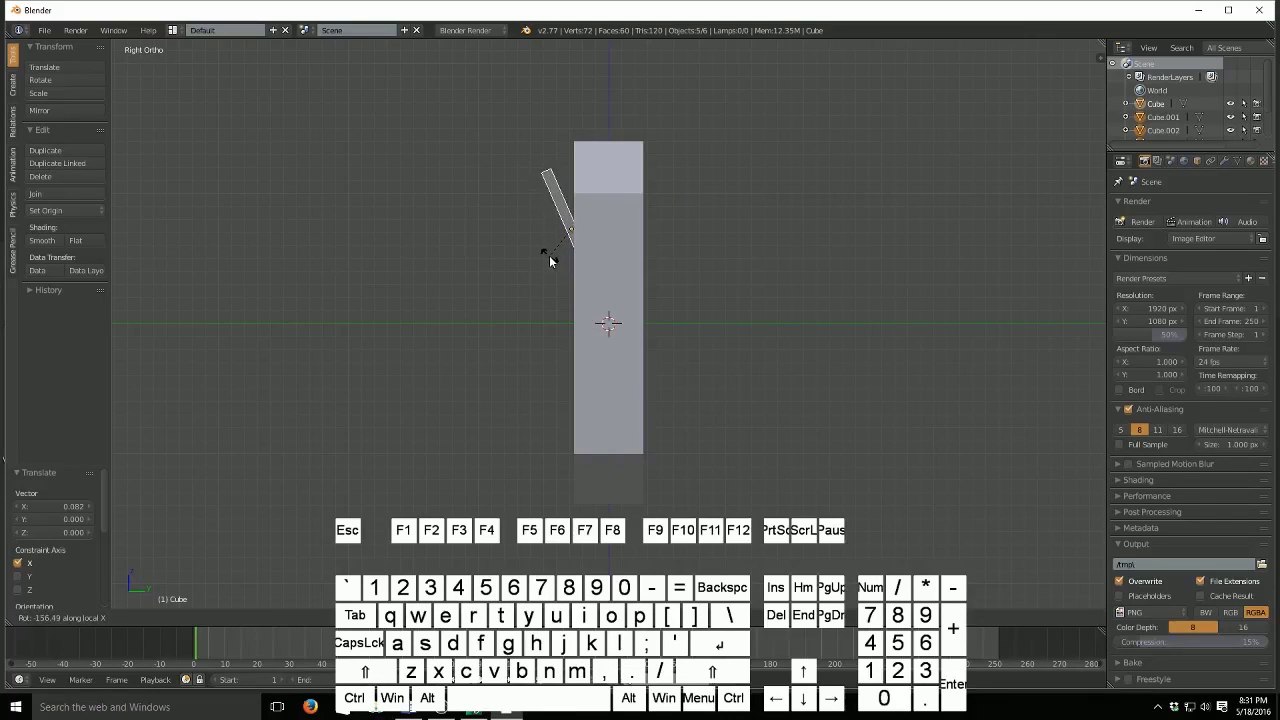
left_click(549, 259)
- Select individual finger bars in turn, ending on the leftmost bar
middle_click_drag(549, 262, 694, 274)
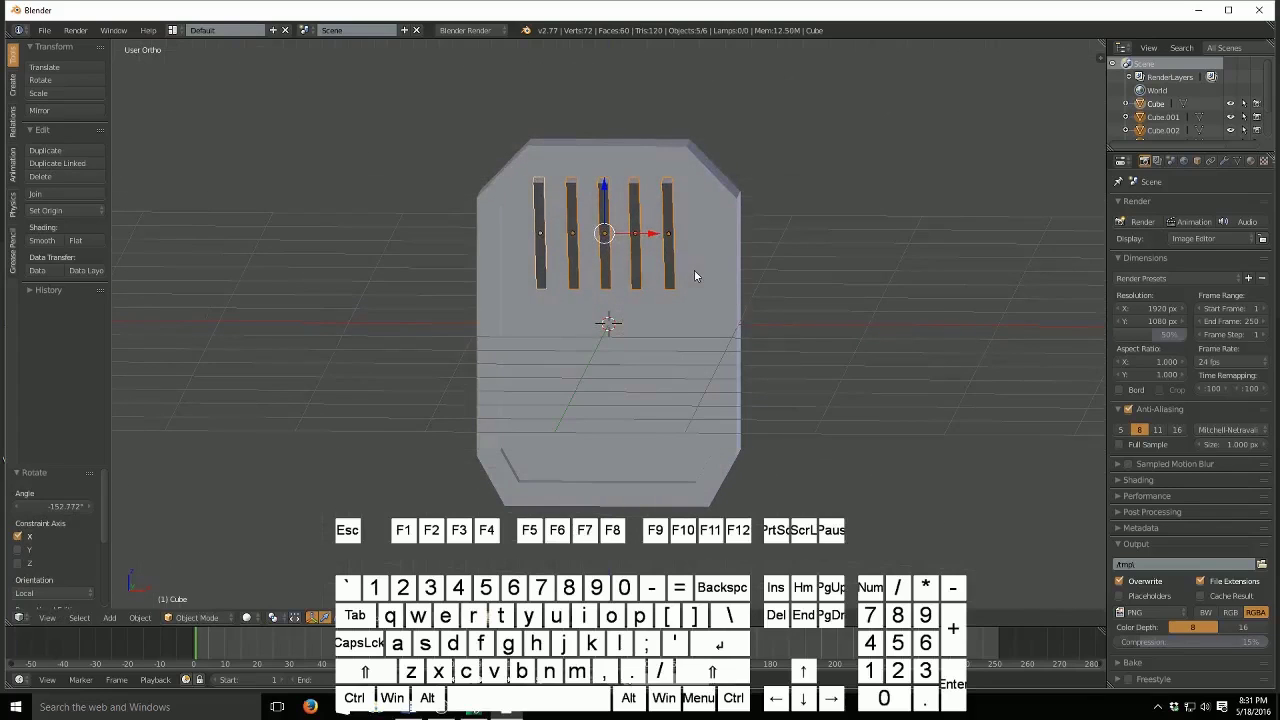
right_click(669, 276)
right_click(638, 270)
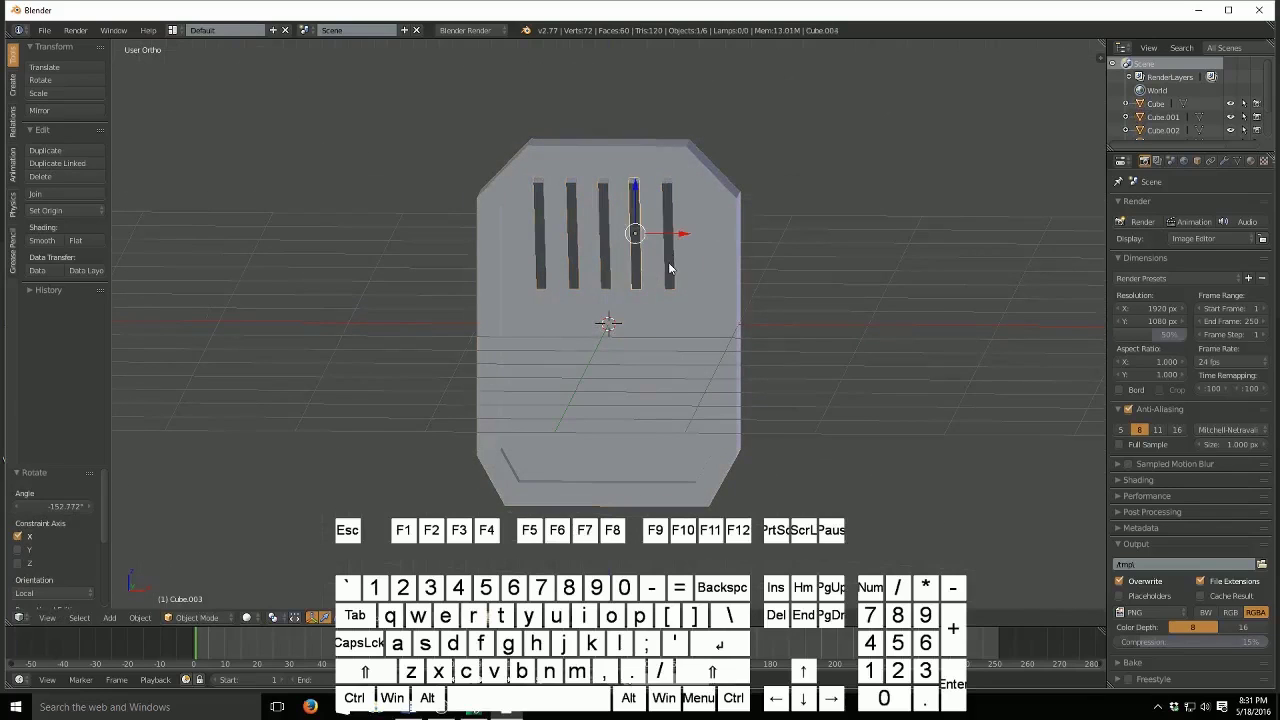
right_click(669, 268)
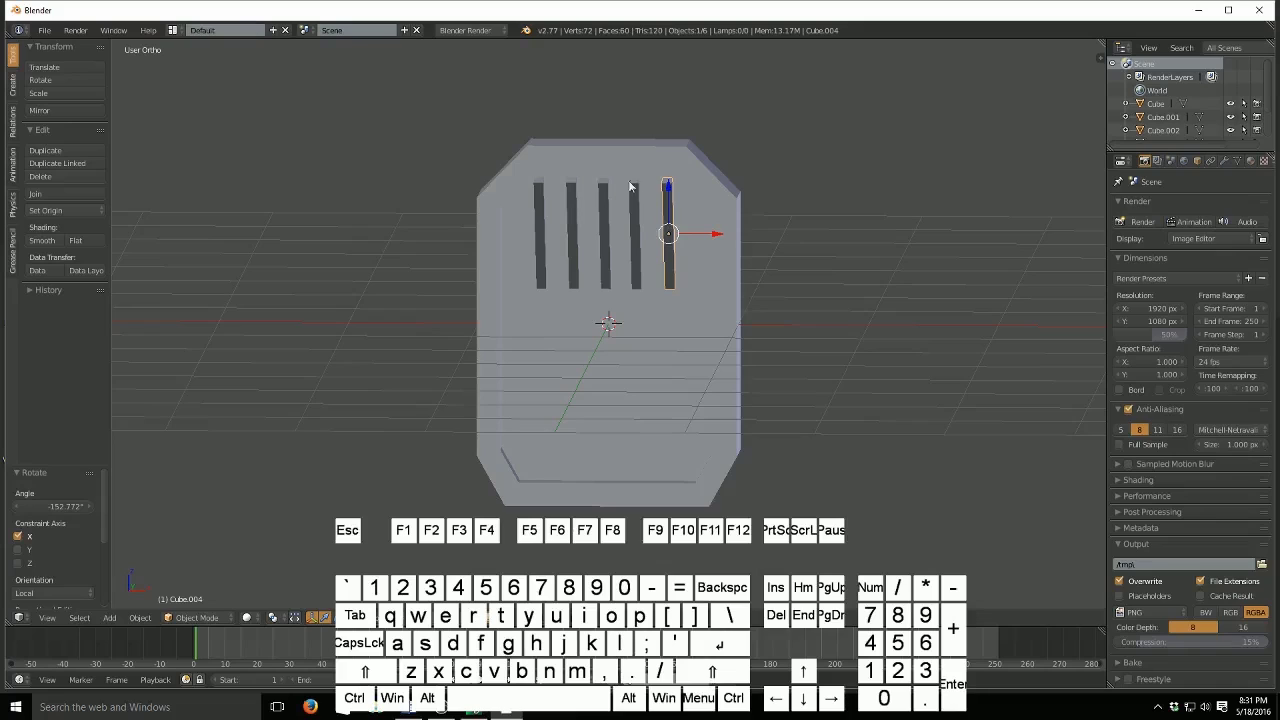
right_click(635, 204)
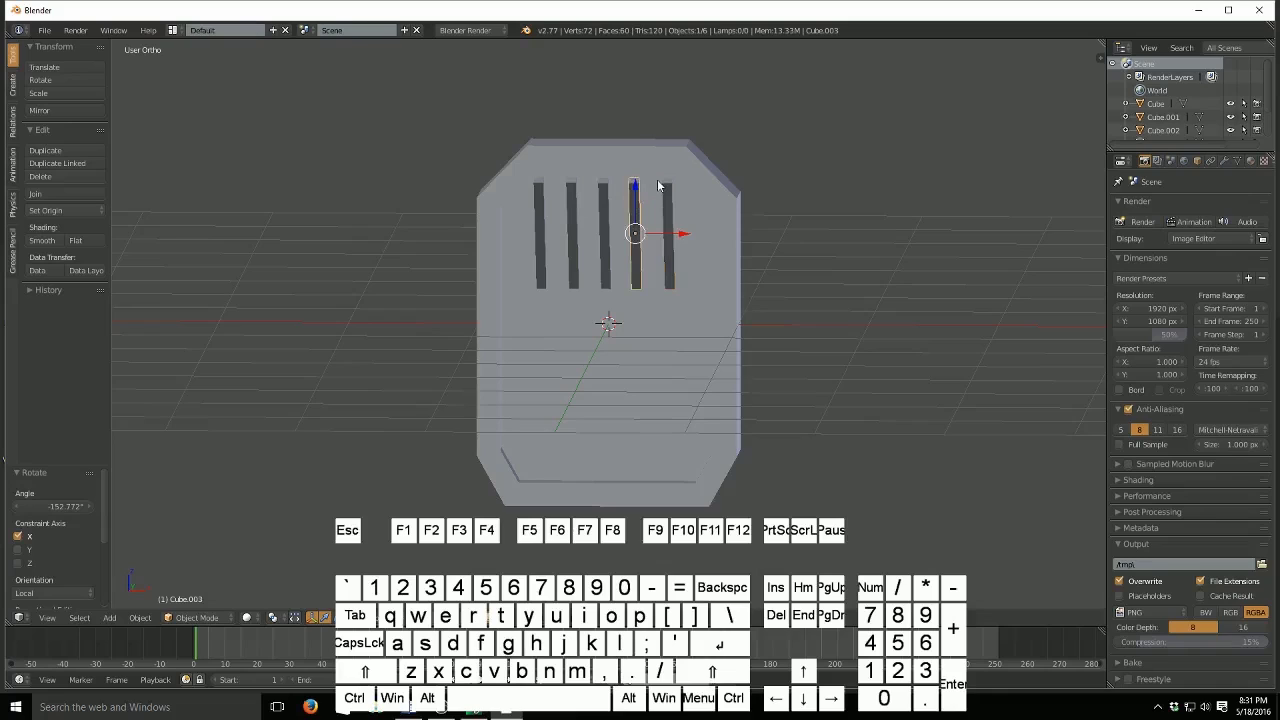
right_click(542, 223)
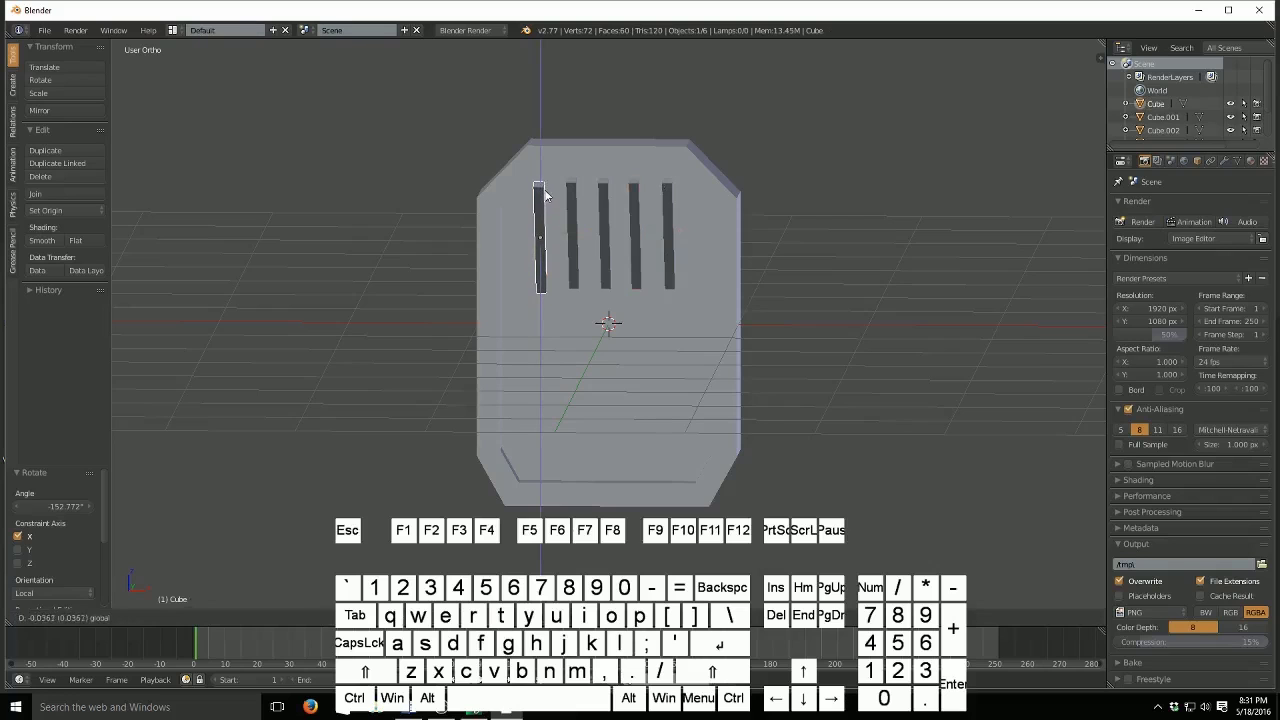
- Give the leftmost finger bar its own tilt about the X axis
right_click(542, 190)
middle_click_drag(619, 190, 508, 206)
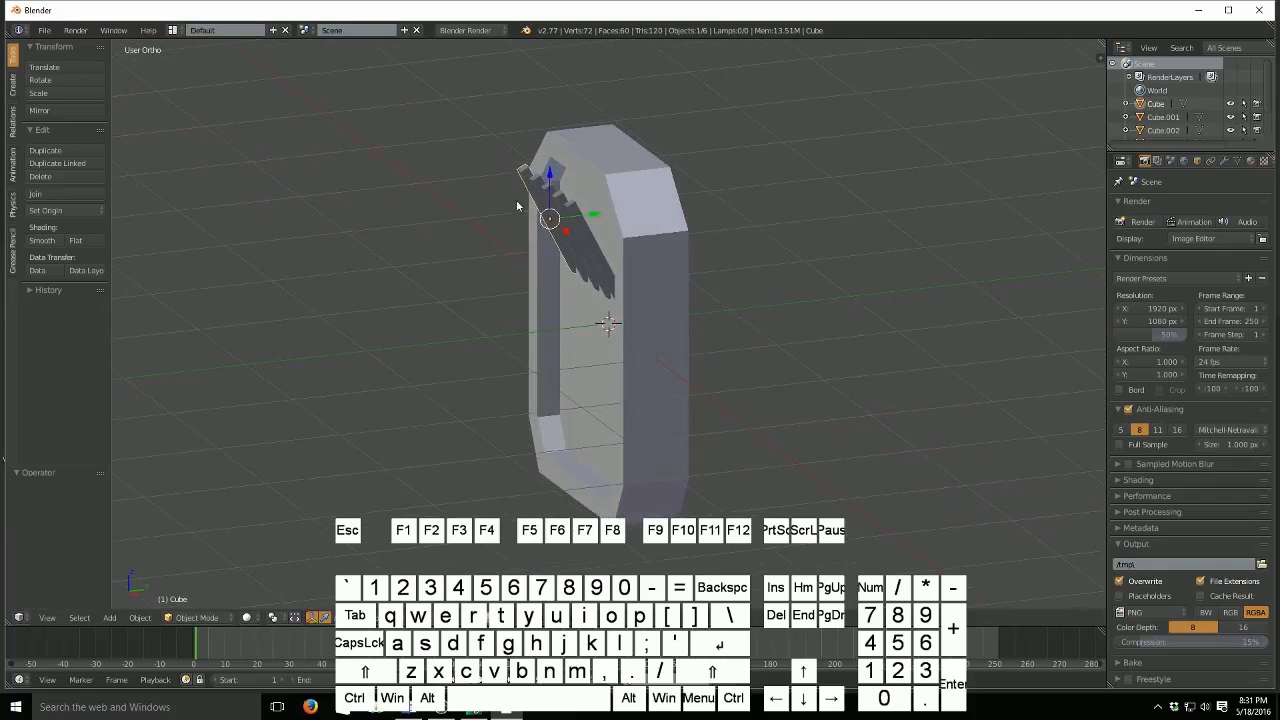
key("r")
key("x")
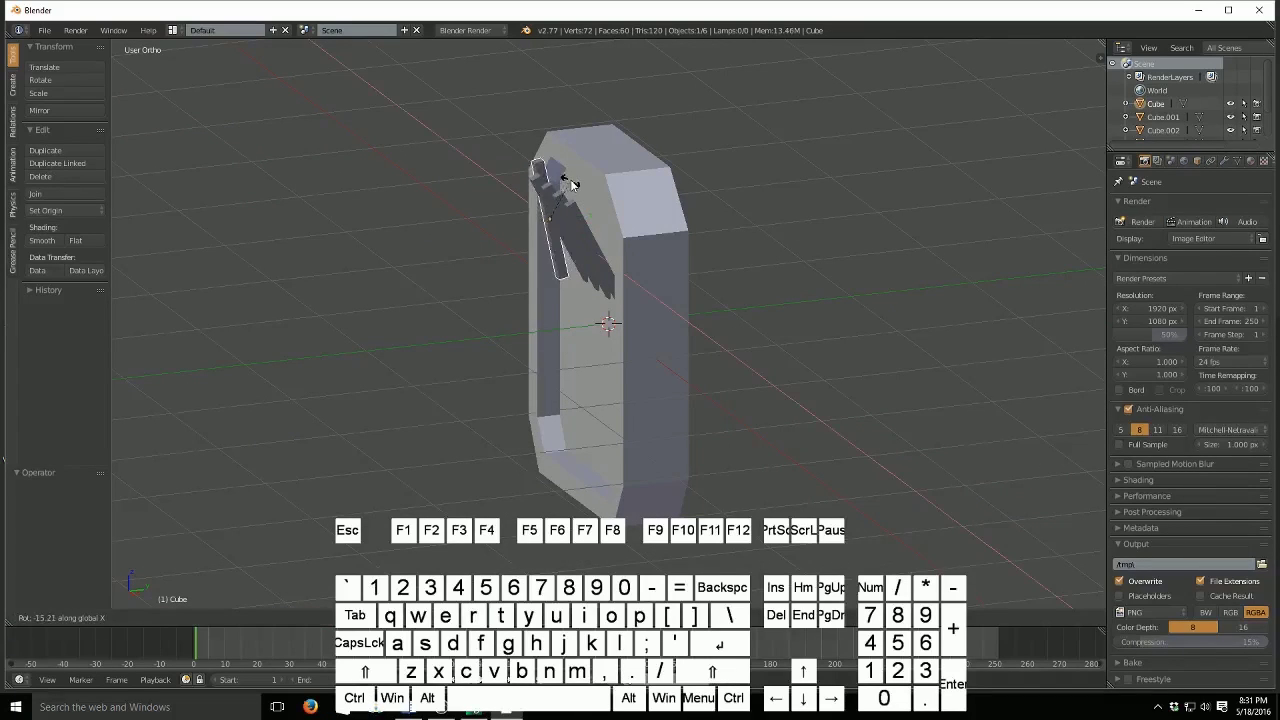
left_click(545, 177)
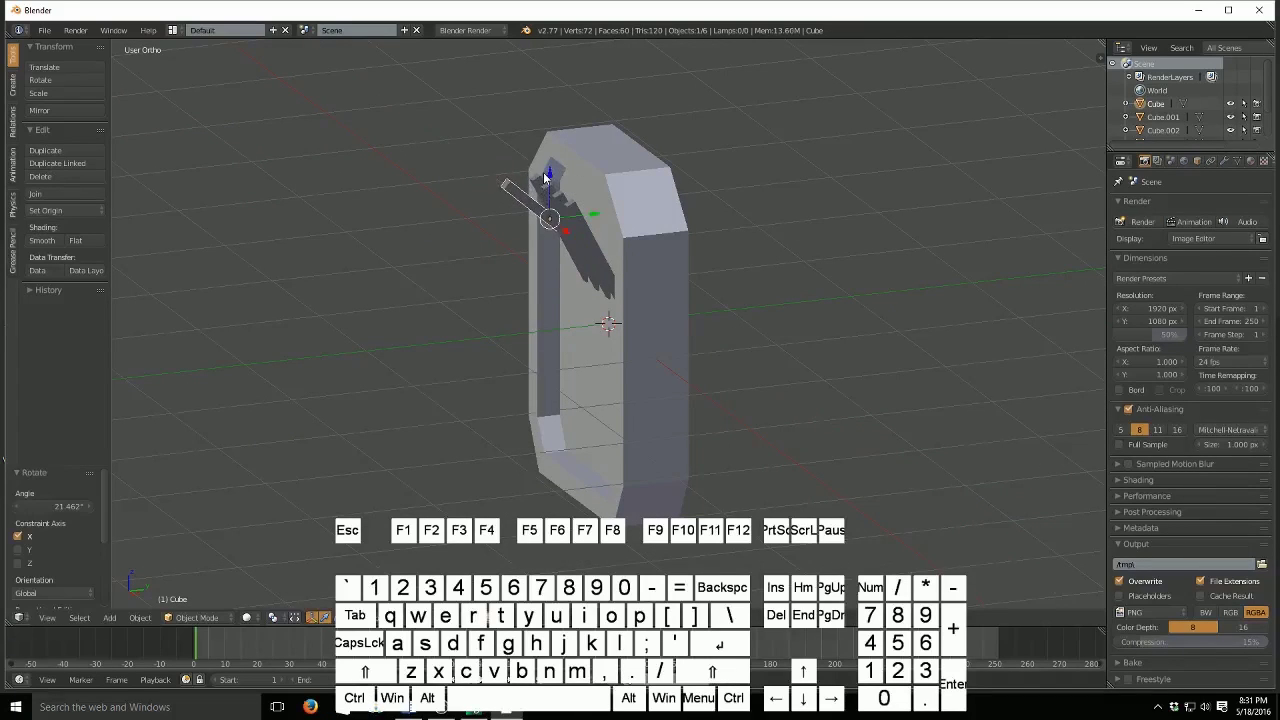
- In front view, lower the leftmost bar below the other four
middle_click_drag(545, 177, 662, 145)
key("KP_1")
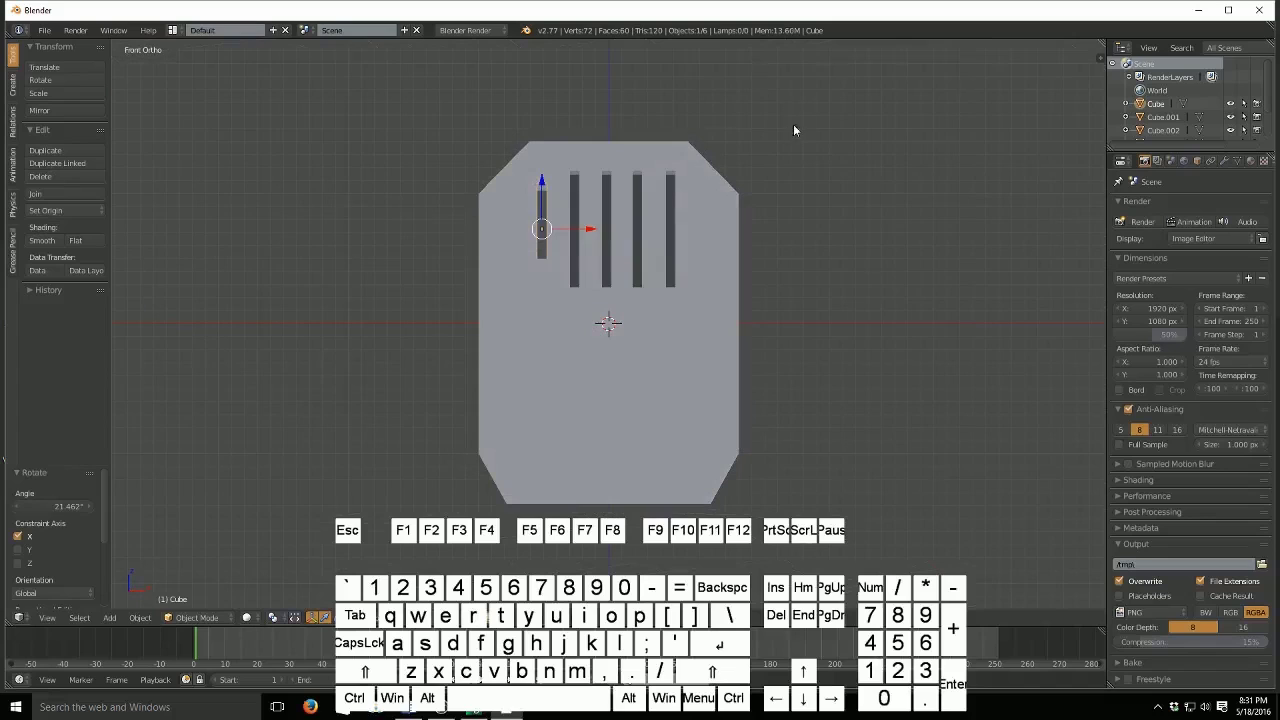
left_click_drag(546, 186, 550, 216)
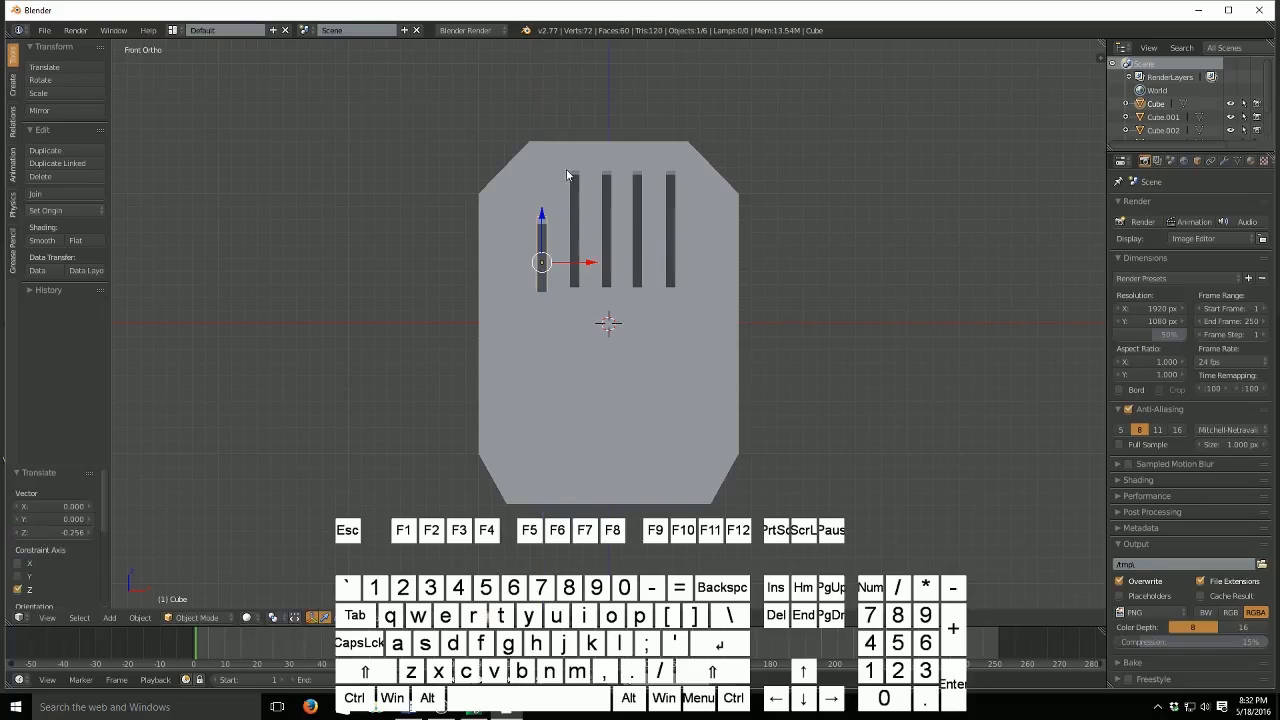
left_click_drag(542, 218, 549, 216)
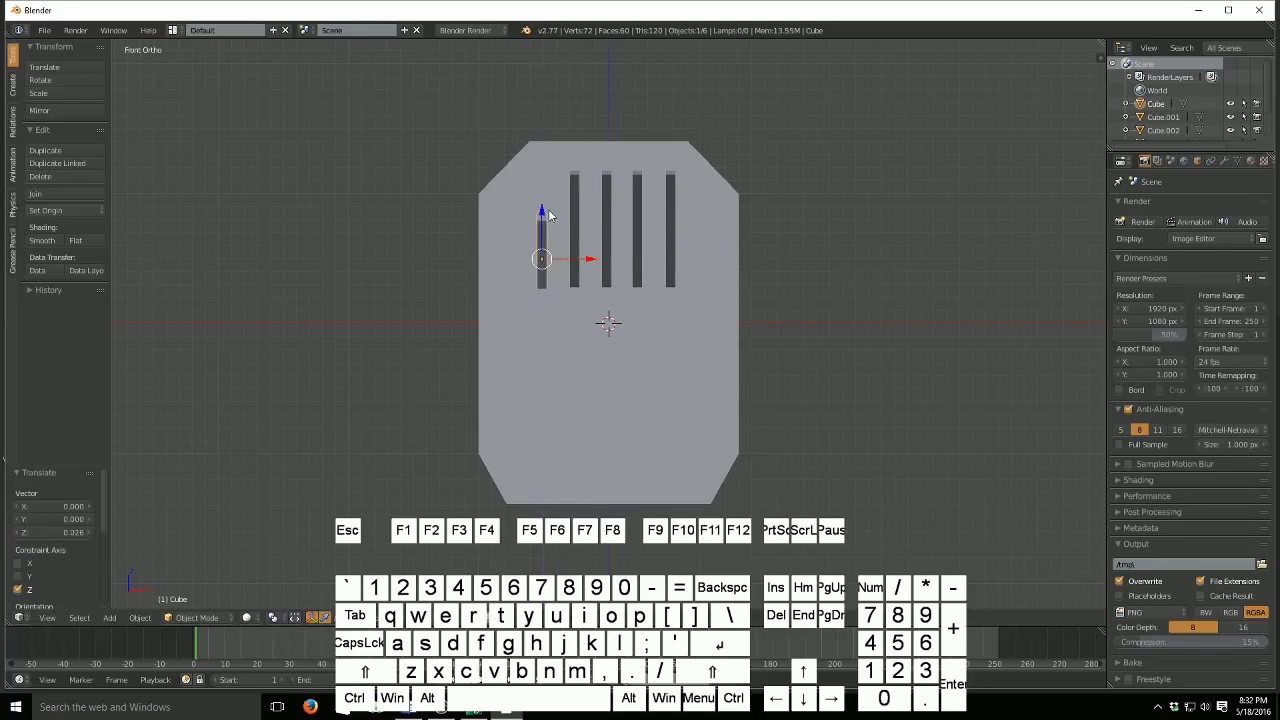
middle_click_drag(620, 214, 517, 232)
- Tilt the middle finger bar 3.665° about X, nudge it along Y, and raise it
right_click(605, 208)
key("r")
key("x")
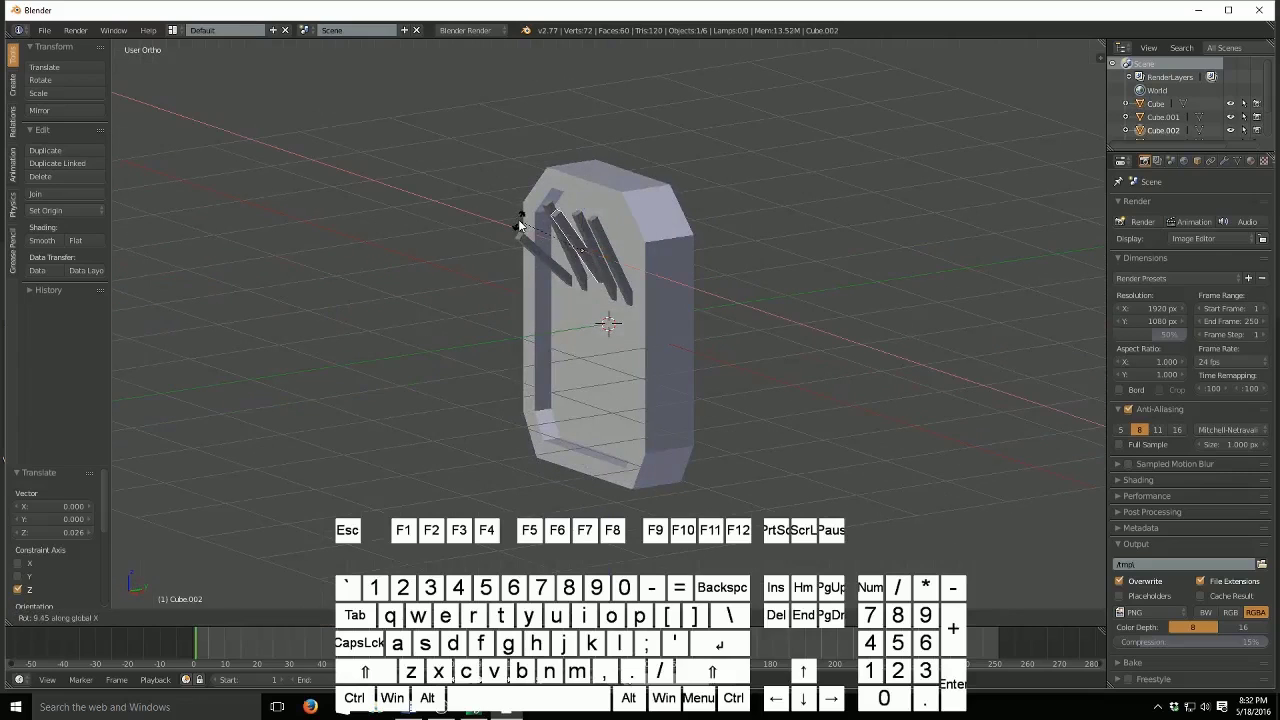
left_click(524, 227)
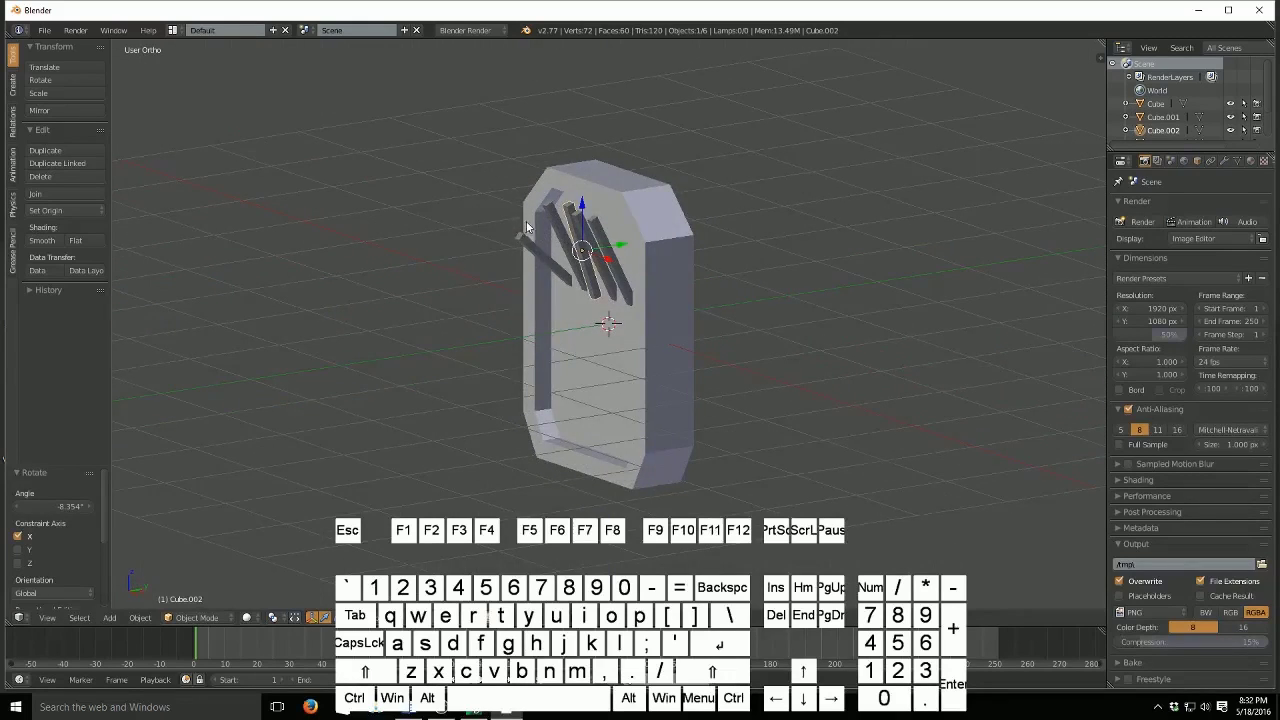
middle_click_drag(527, 227, 621, 212)
left_click_drag(613, 210, 612, 207)
middle_click_drag(612, 207, 512, 196)
key("r")
key("x")
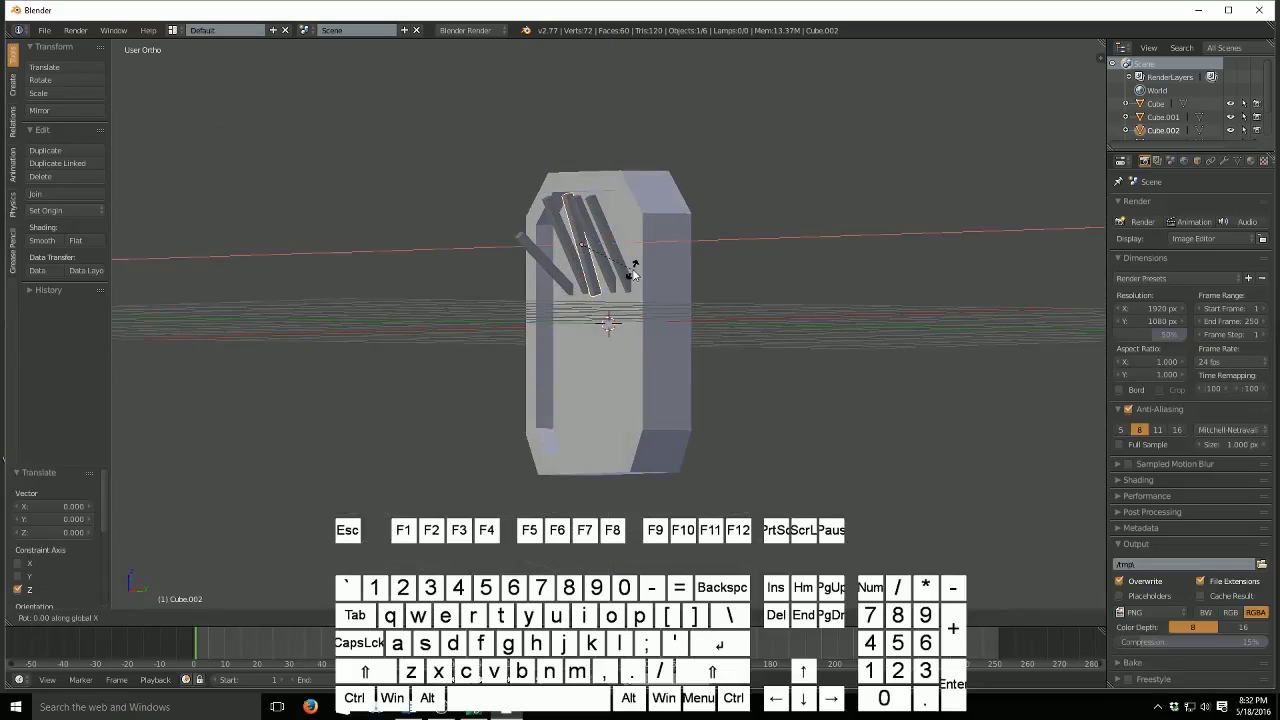
left_click(643, 275)
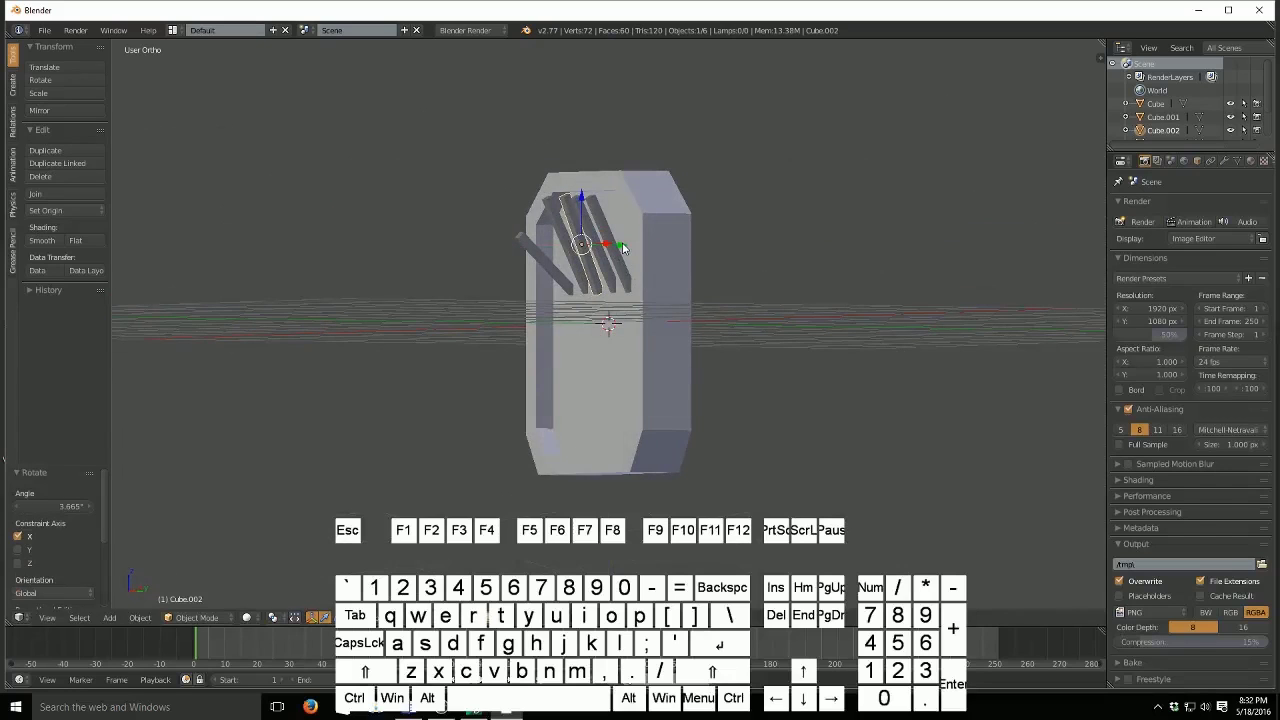
left_click_drag(622, 247, 626, 242)
middle_click_drag(626, 242, 649, 224)
left_click_drag(606, 200, 612, 199)
- Tilt the rightmost finger bar 7.384° about X and lower it -0.132 along Z
right_click(655, 218)
middle_click_drag(655, 220, 537, 214)
key("r")
key("x")
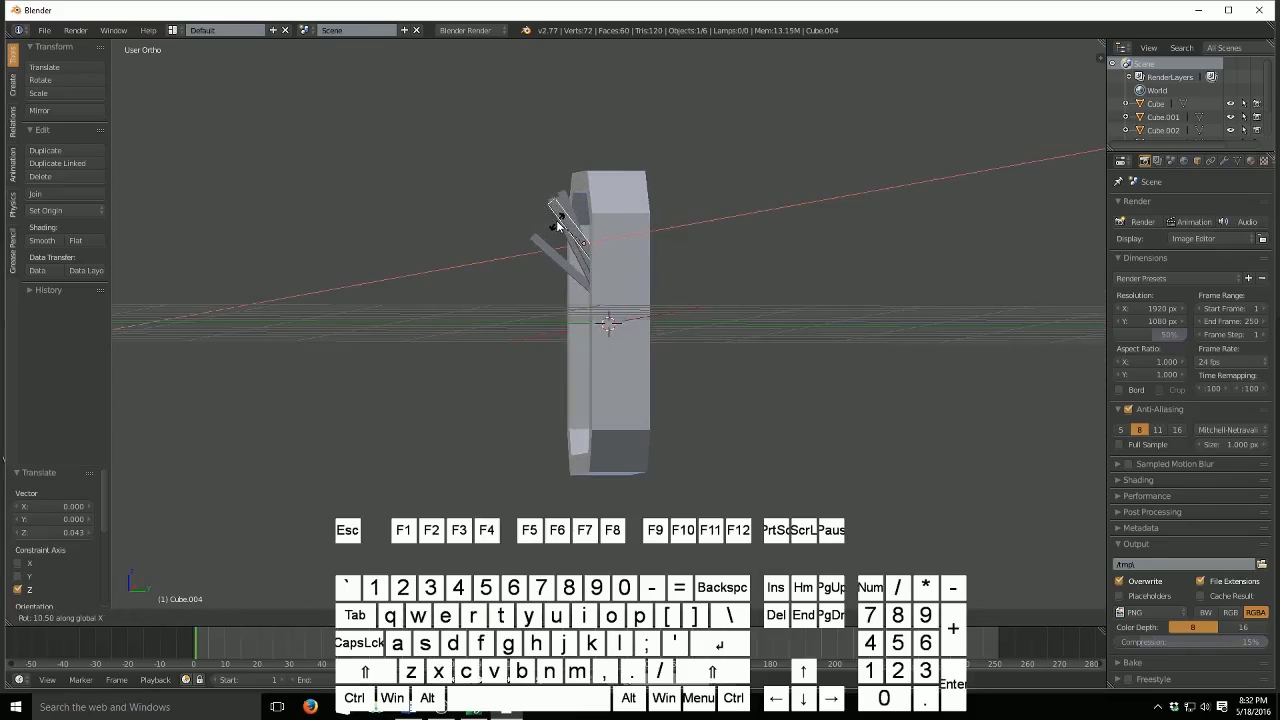
left_click(563, 224)
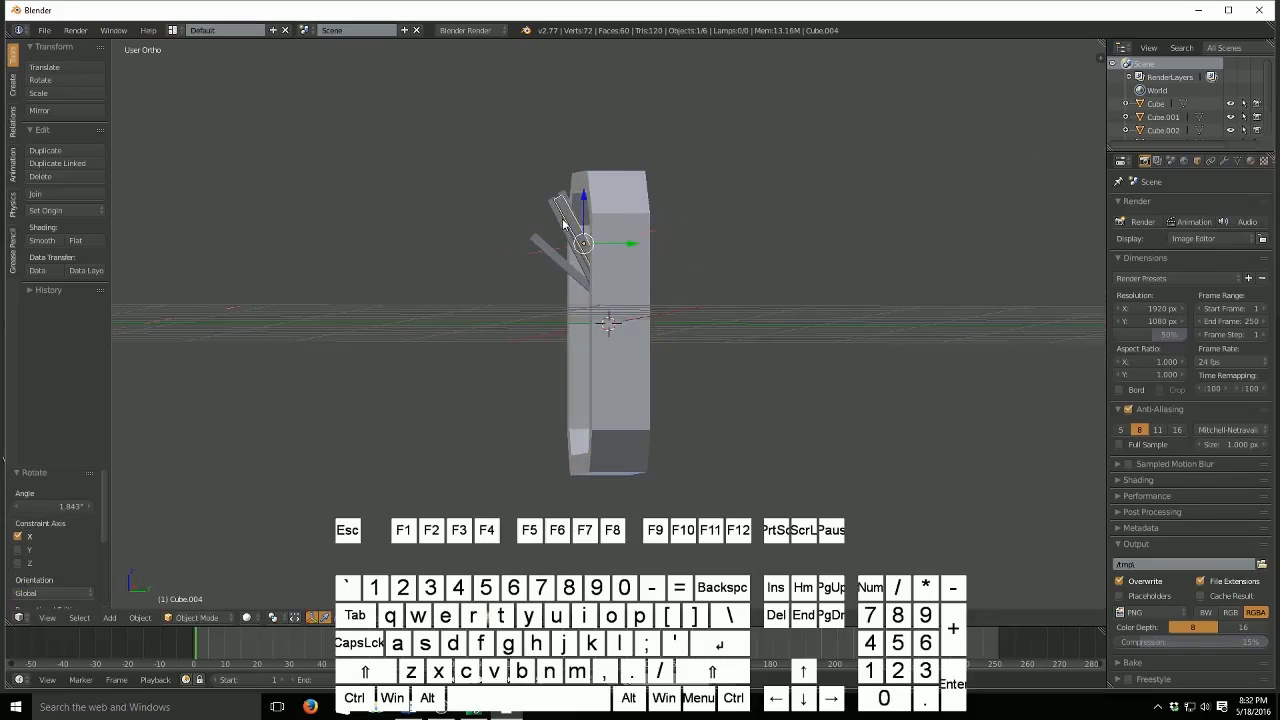
middle_click_drag(563, 224, 534, 251)
key("r")
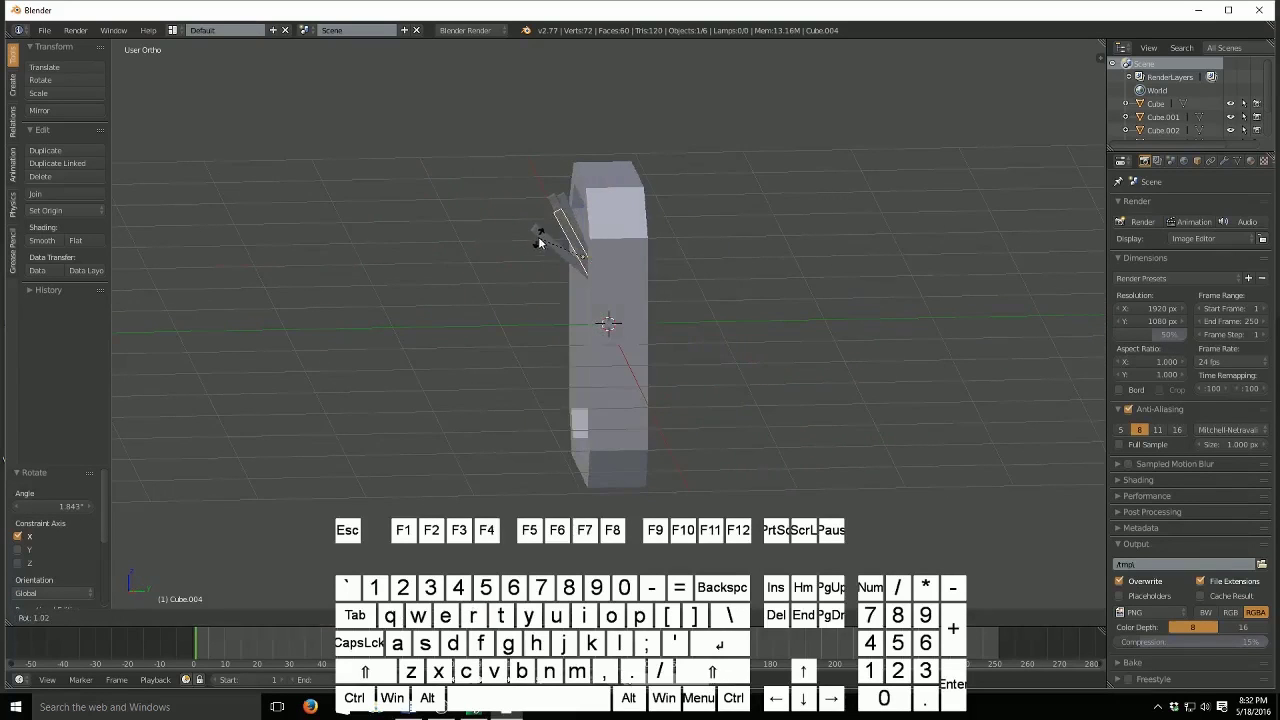
key("x")
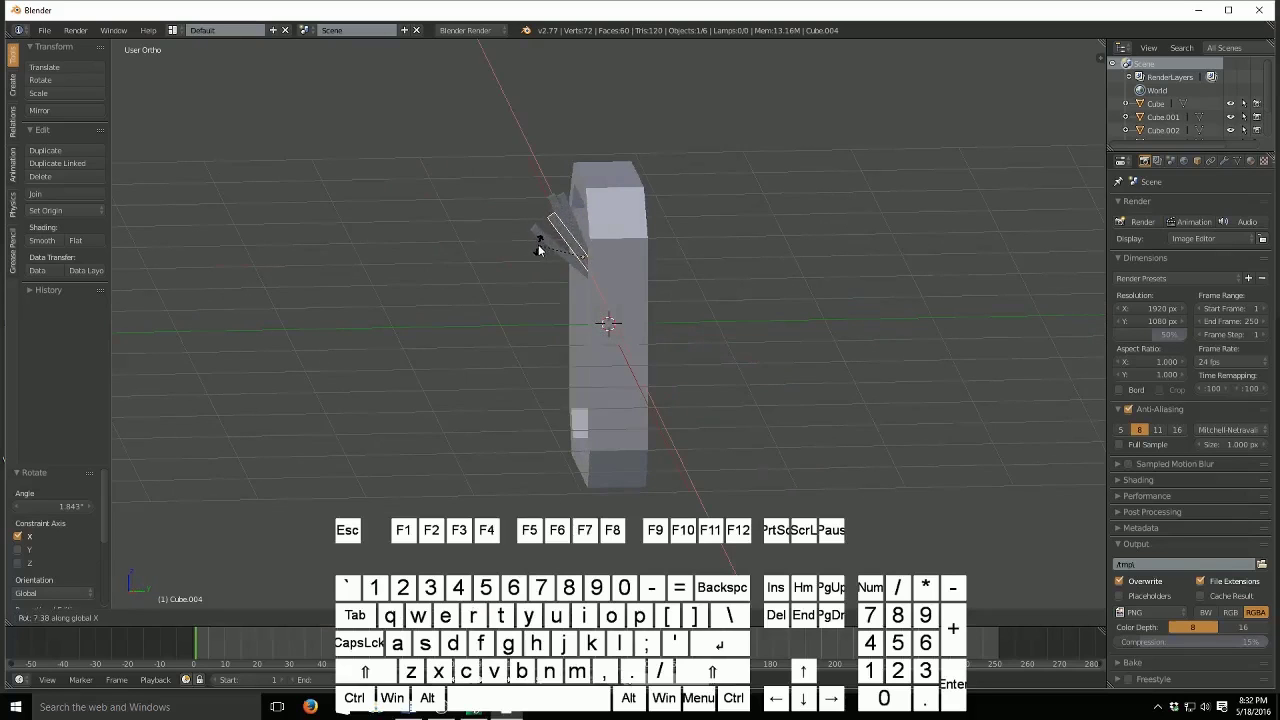
left_click(538, 250)
middle_click_drag(538, 250, 640, 232)
left_click_drag(641, 195, 641, 208)
middle_click_drag(641, 208, 685, 235)
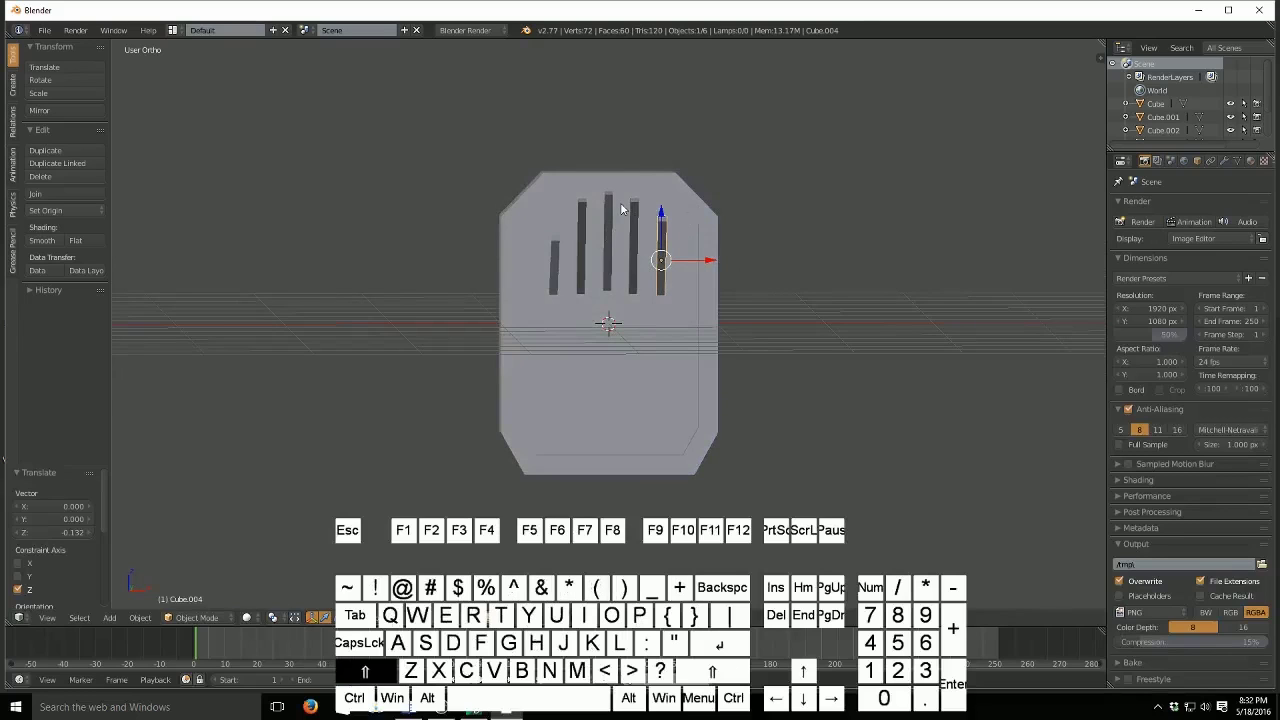
- Add a single-arrow empty and raise it up over the palm
key("shift+a")
mouse_move(605, 304)
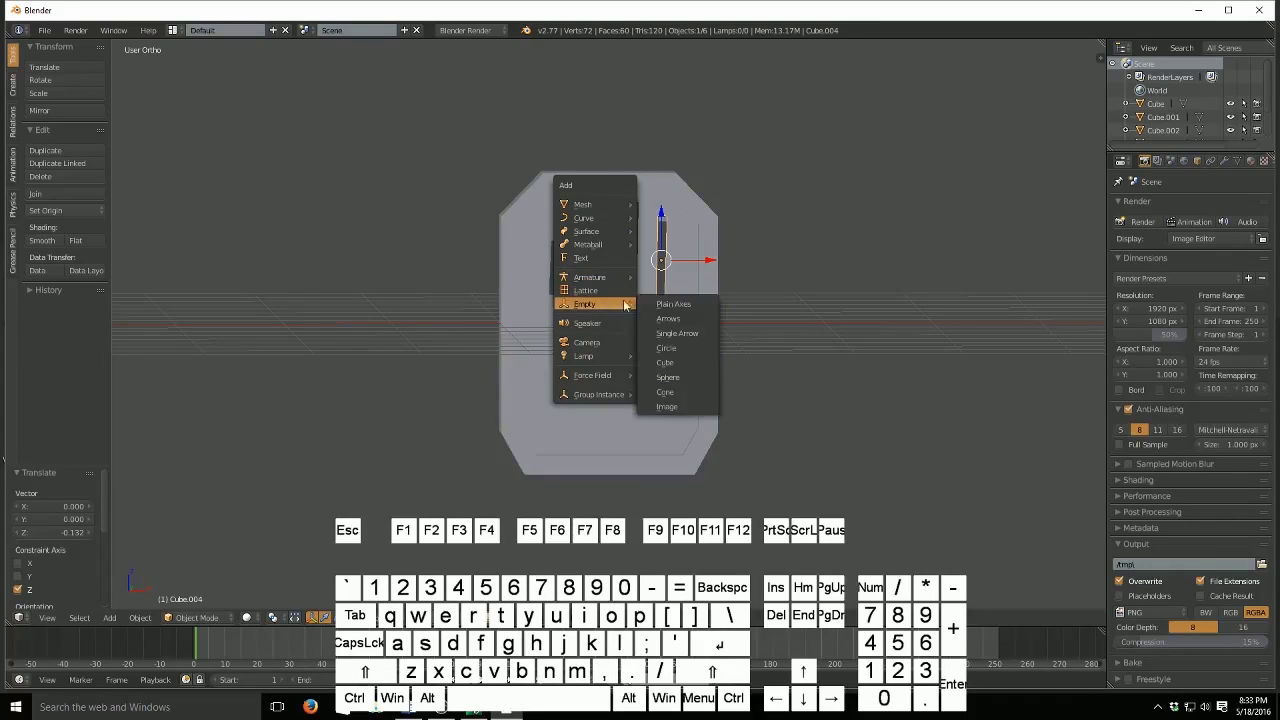
left_click(685, 334)
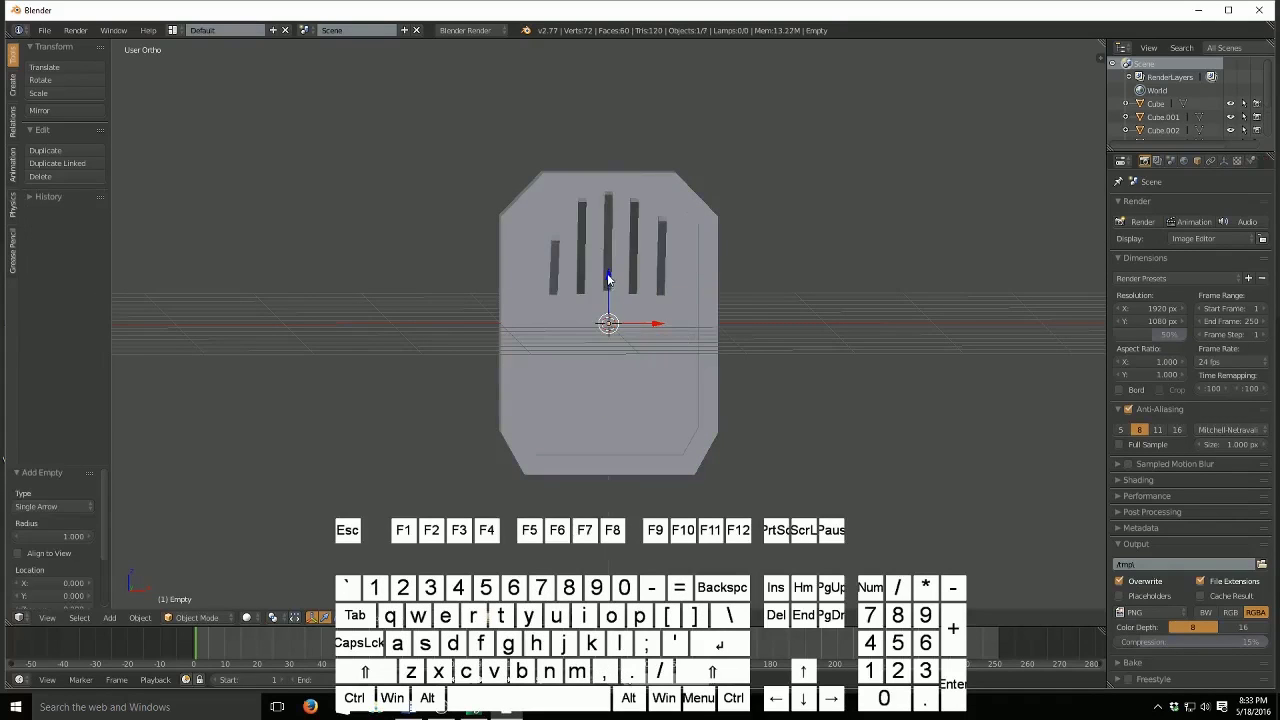
left_click_drag(607, 273, 611, 242)
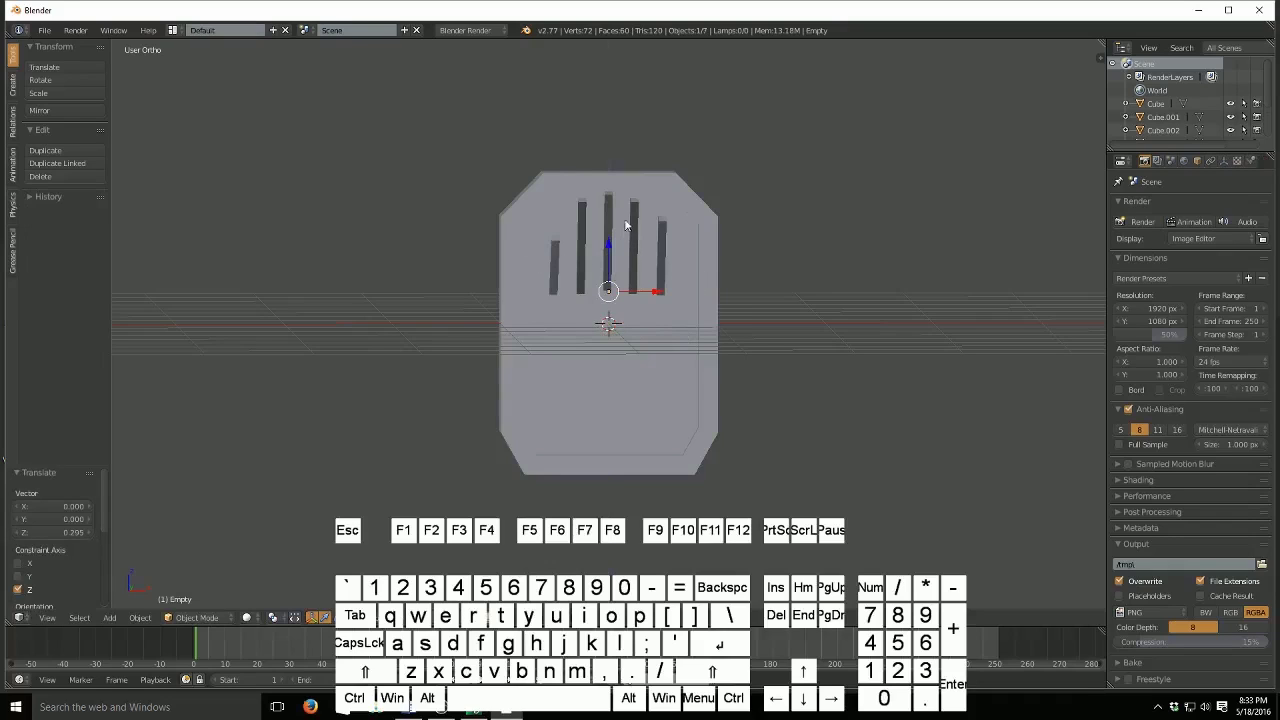
- Parent the five finger bars to the Empty using Object (Keep Transform)
right_click(555, 262)
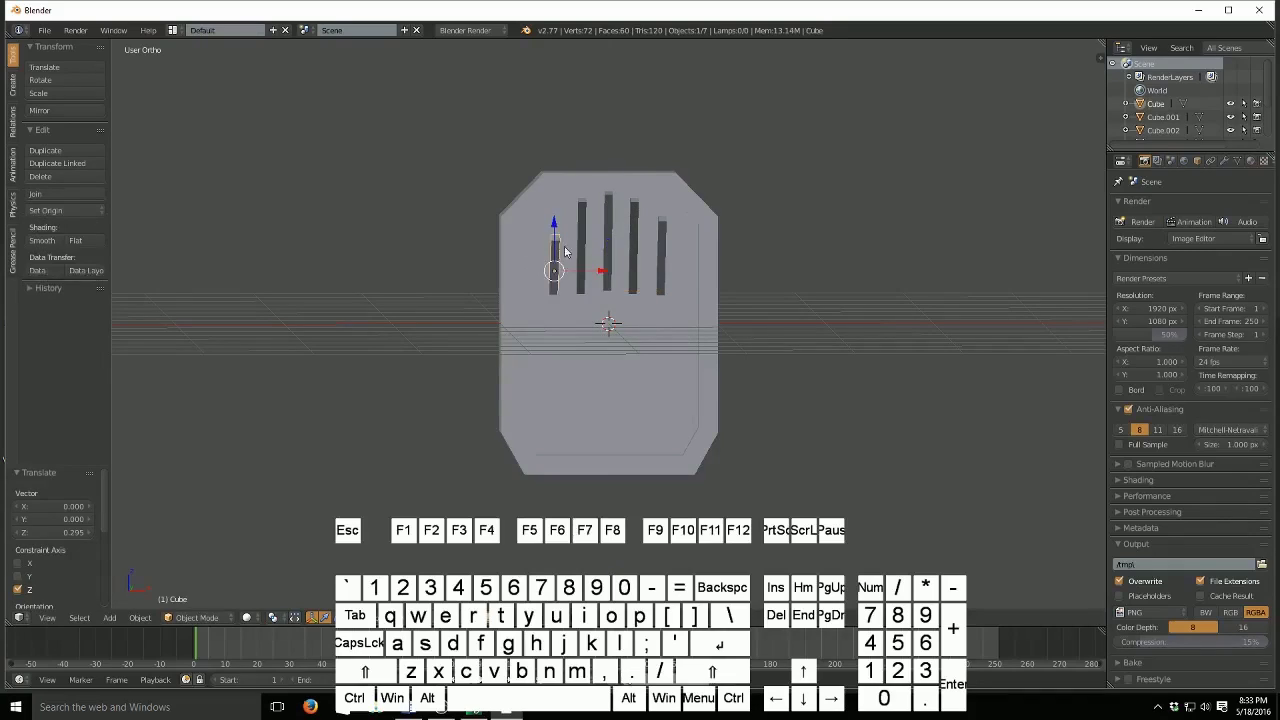
right_click(584, 243, "shift")
right_click(612, 232, "shift")
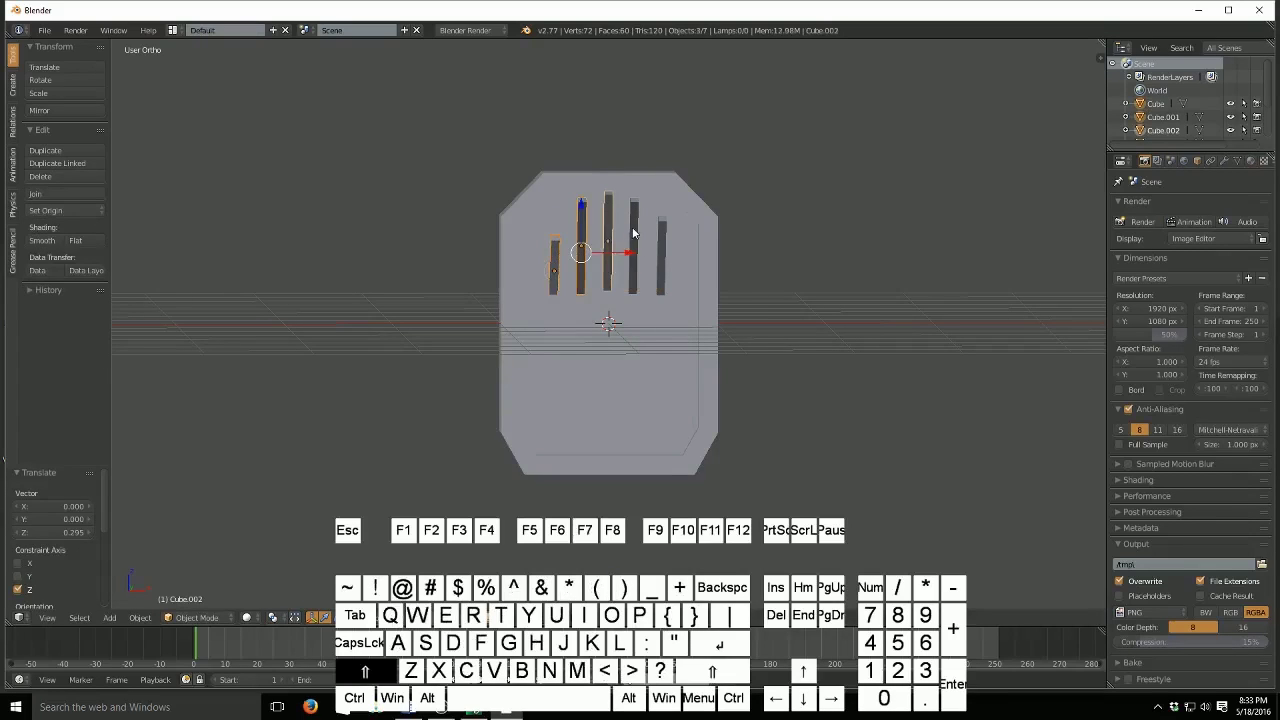
right_click(632, 236, "shift")
right_click(658, 236, "shift")
scroll(1204, 92, "down", 2)
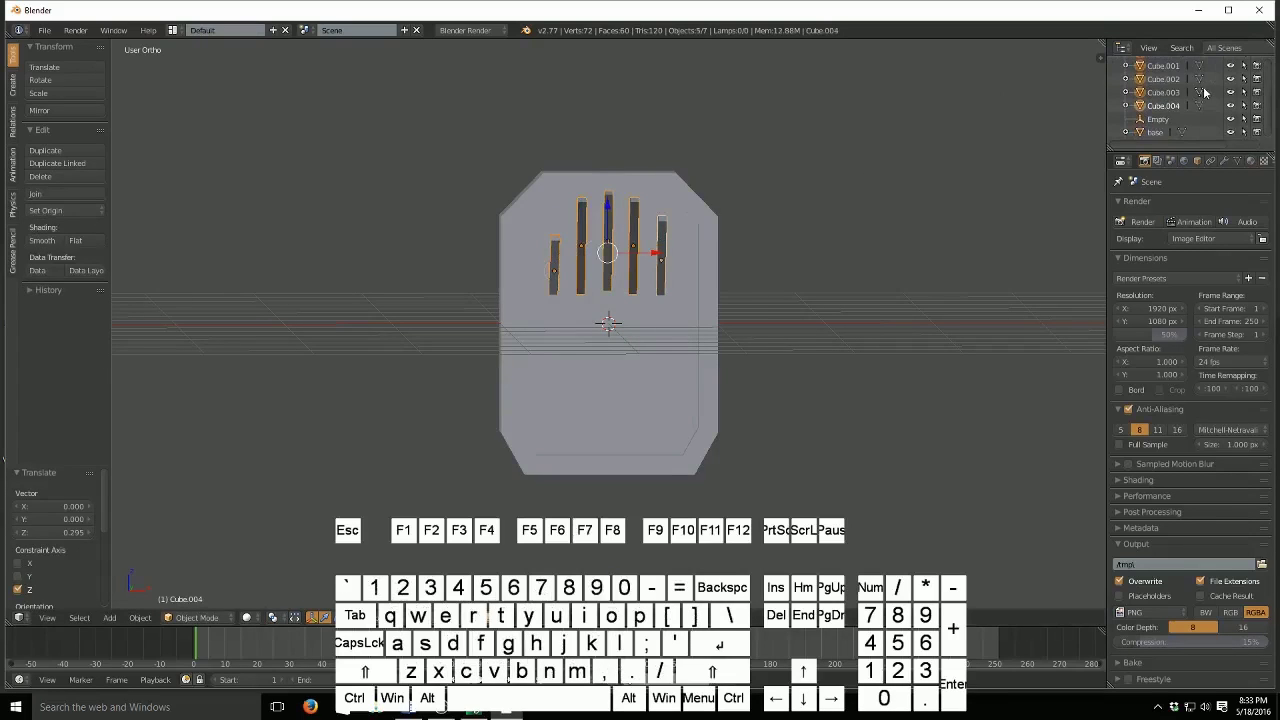
key("shift")
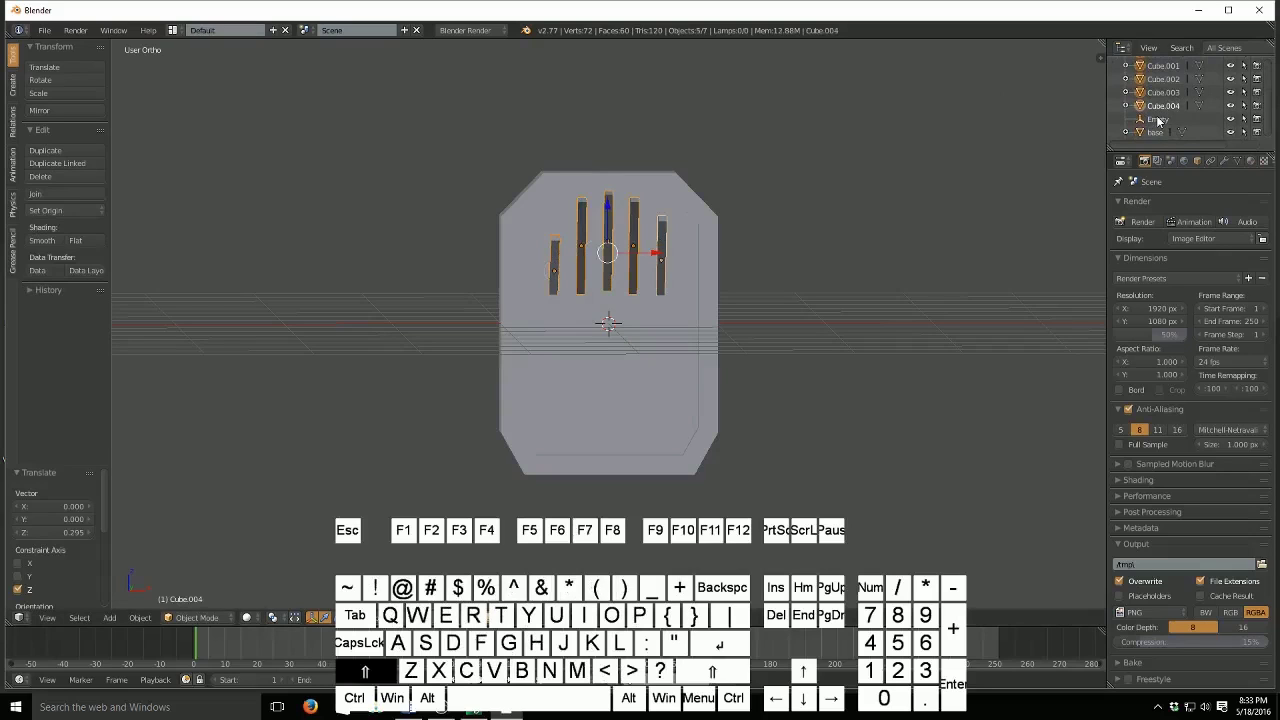
left_click(1157, 119, "shift")
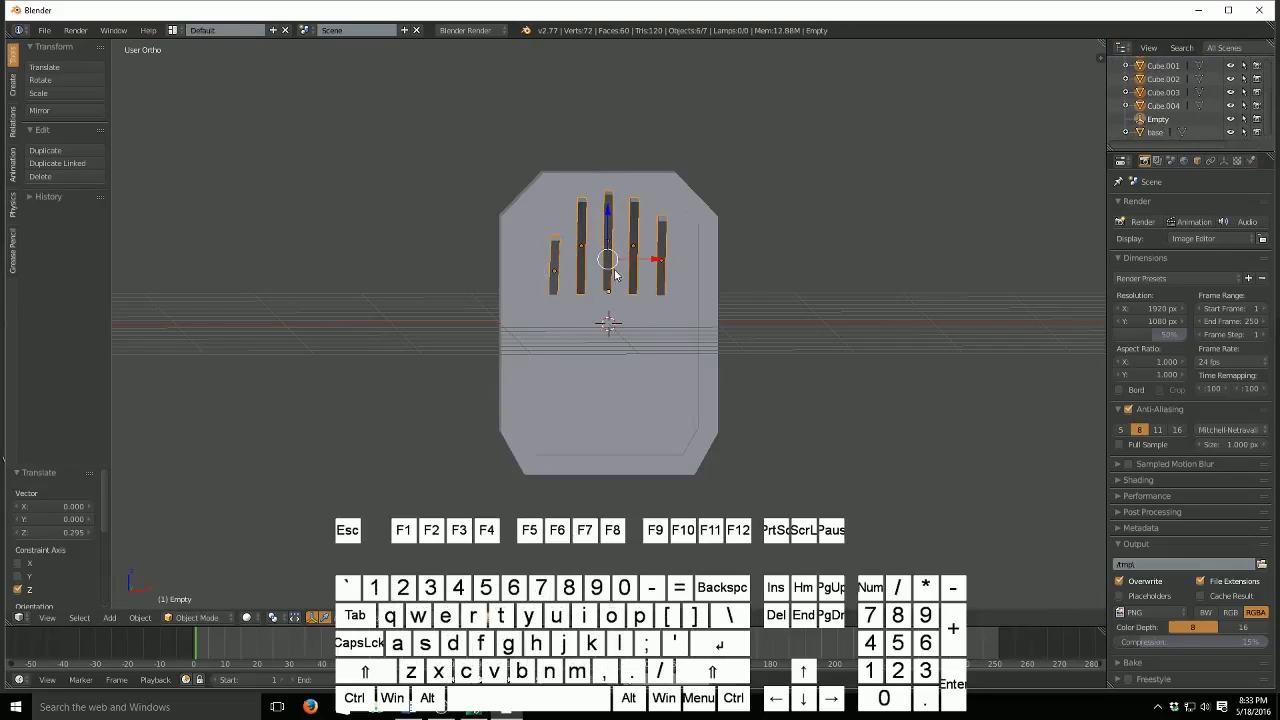
key("ctrl+p")
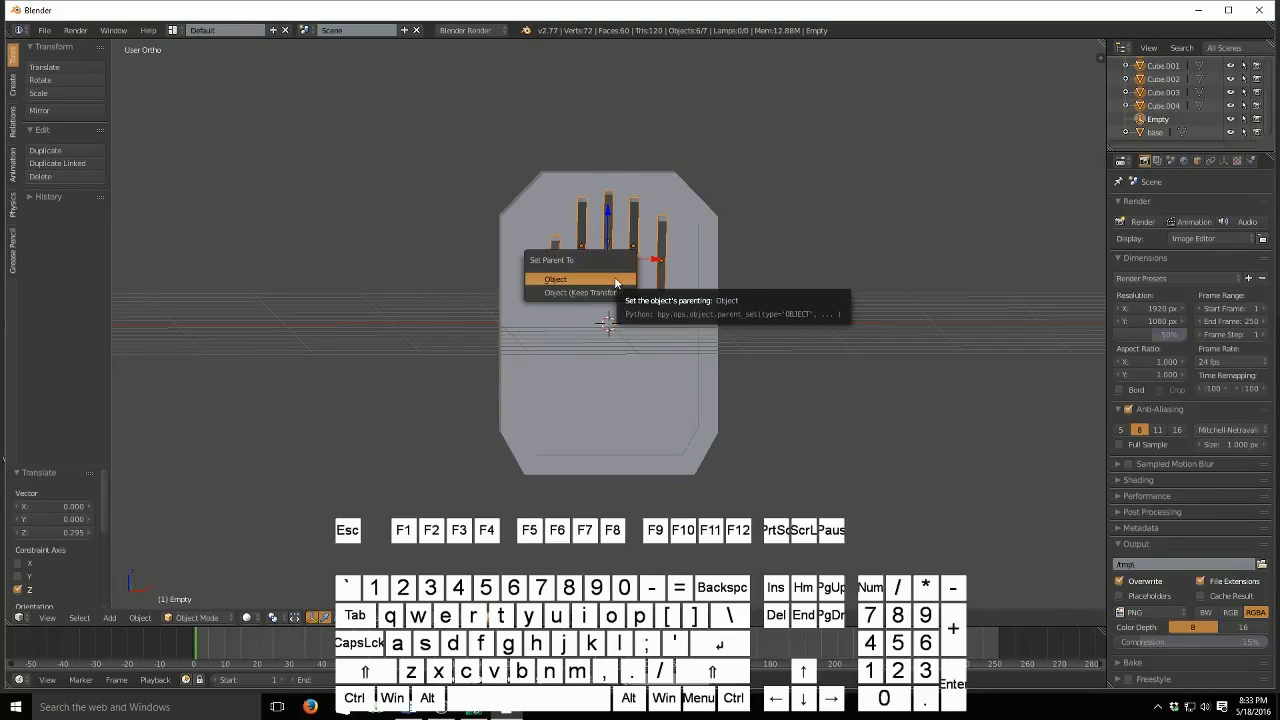
left_click(577, 296)
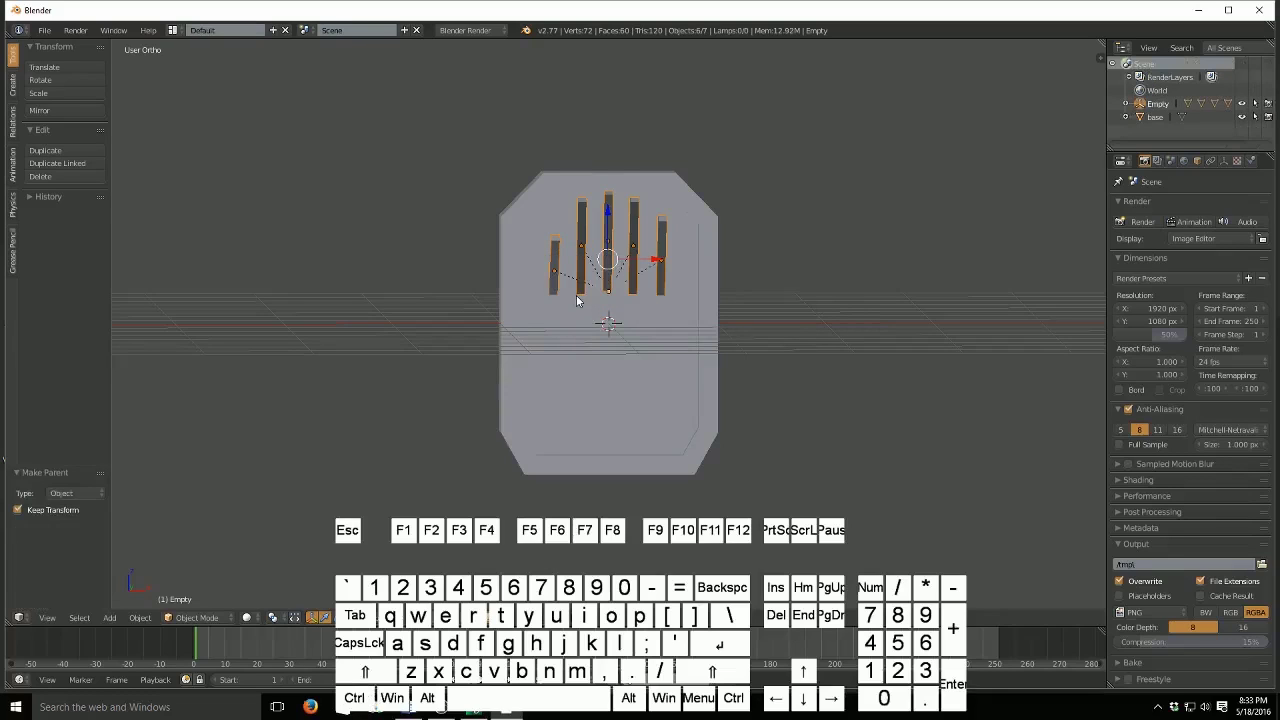
- Rename the Empty to 'fingers'
double_click(1158, 104)
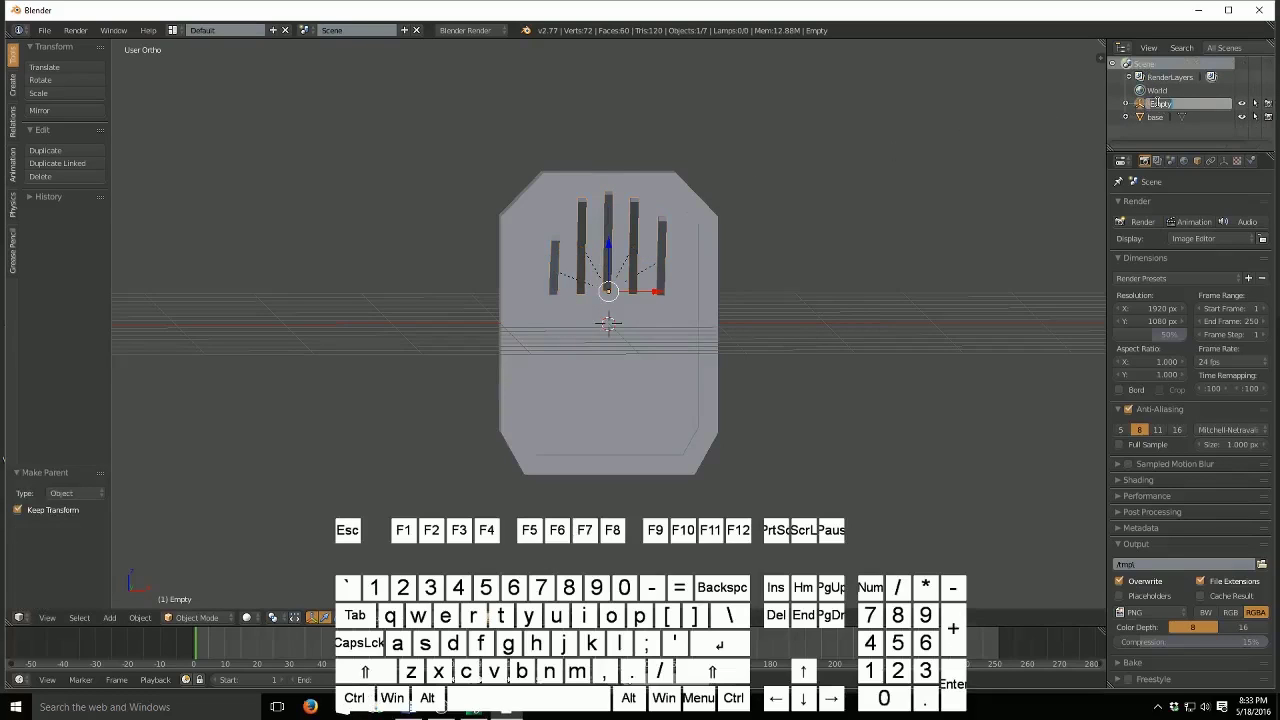
key("BackSpace")
key("BackSpace")
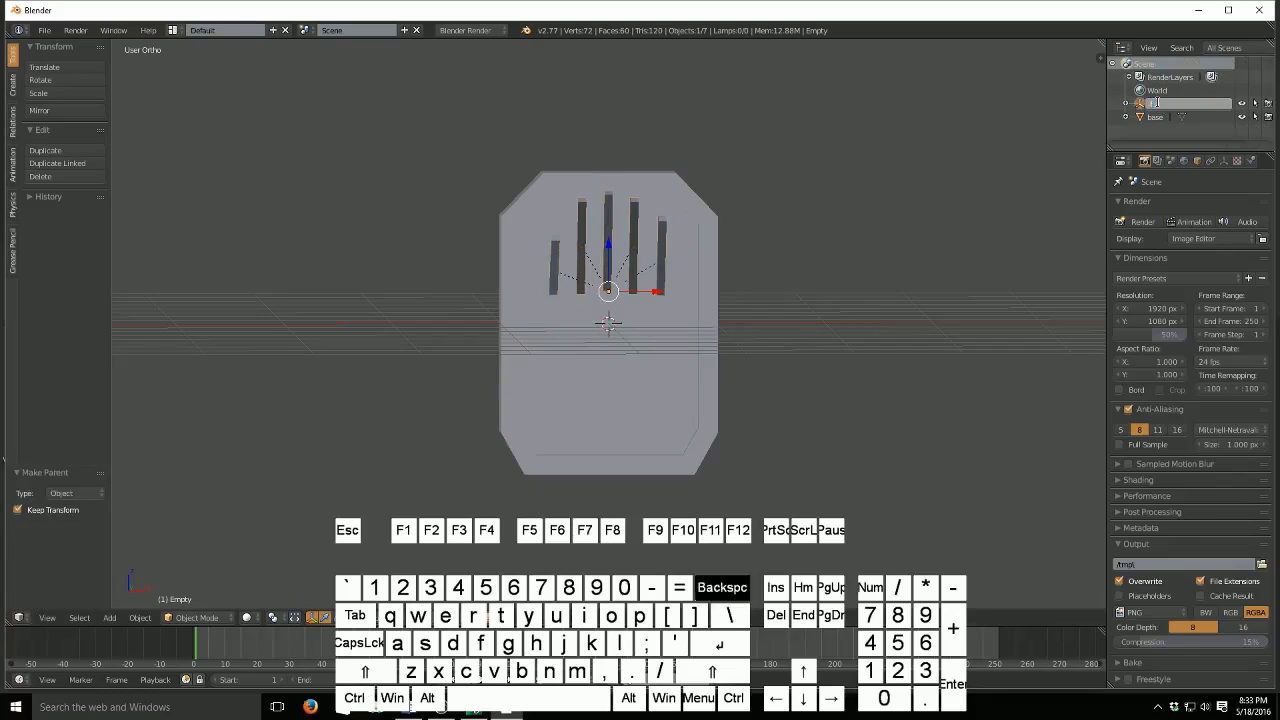
type("ngers")
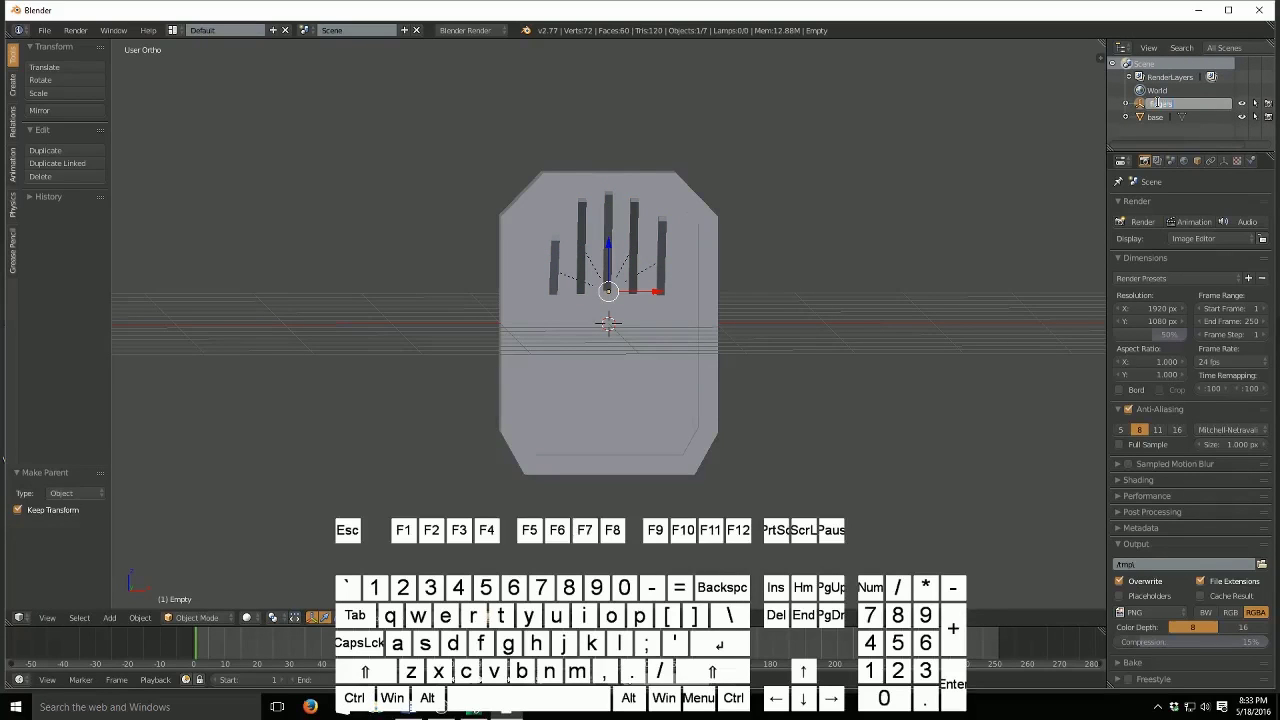
key("Return")
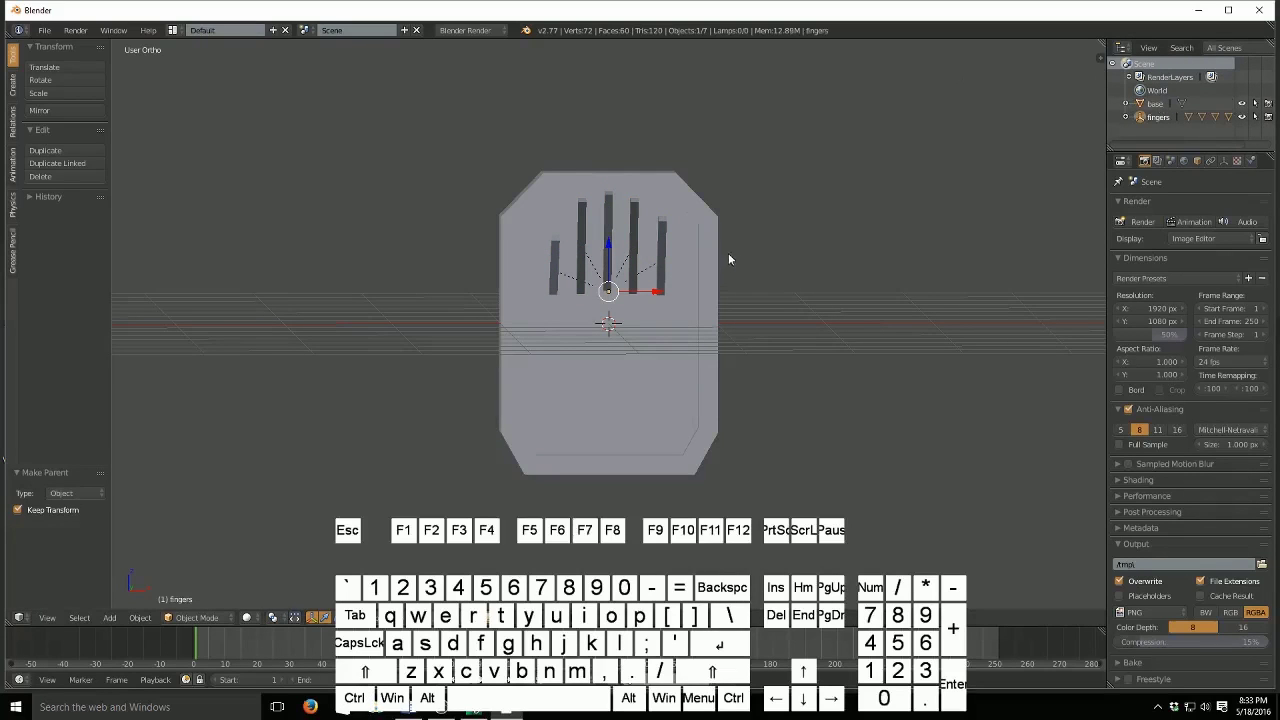
mouse_move(728, 253)
middle_mouse_down()
mouse_move(687, 280)
mouse_move(717, 206)
mouse_move(849, 207)
mouse_move(812, 250)
mouse_move(744, 246)
mouse_move(708, 260)
middle_mouse_up()
- Add a circle mesh, rotate it 90 degrees about X, and move it along Y
key("shift+a")
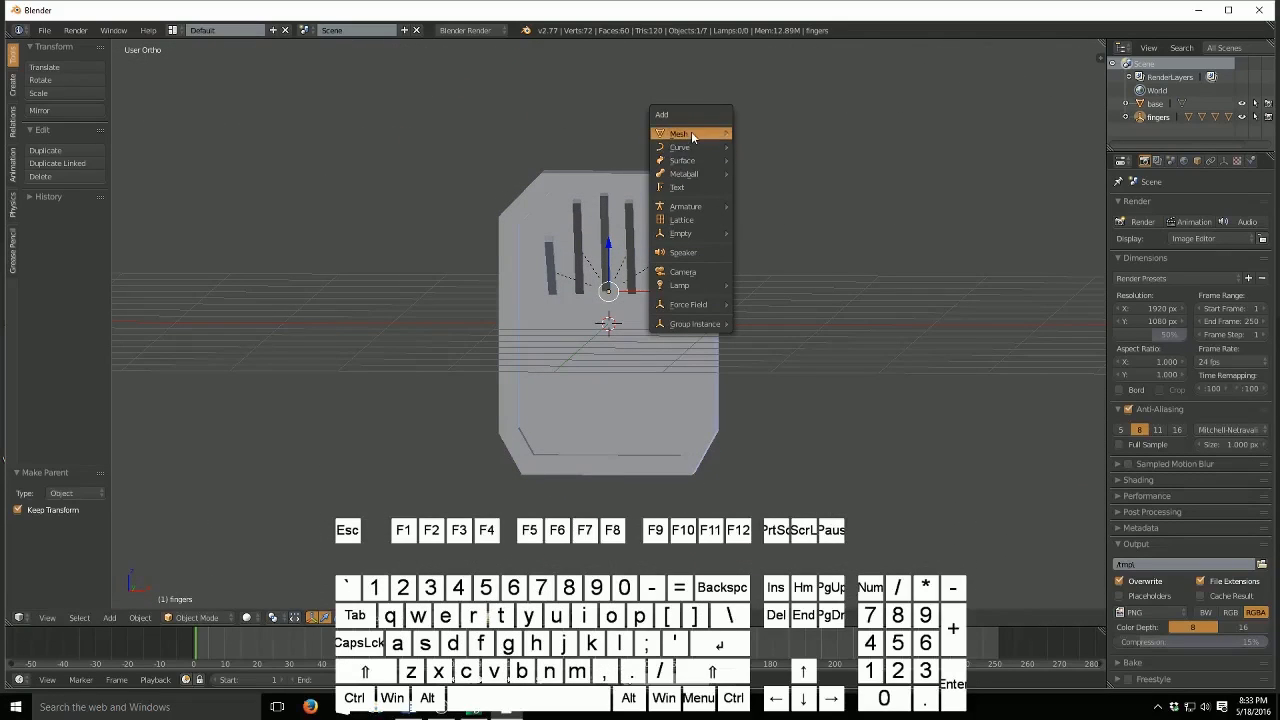
mouse_move(691, 133)
left_click(770, 161)
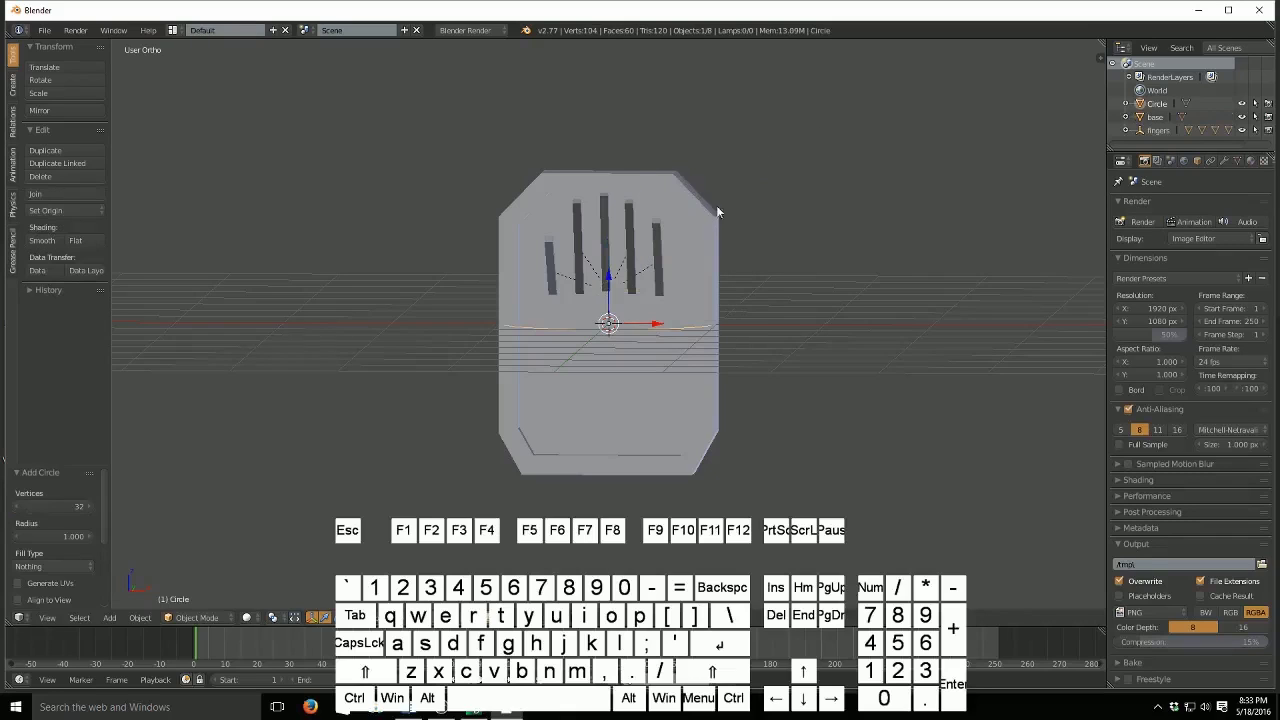
key("r")
key("x")
key("9")
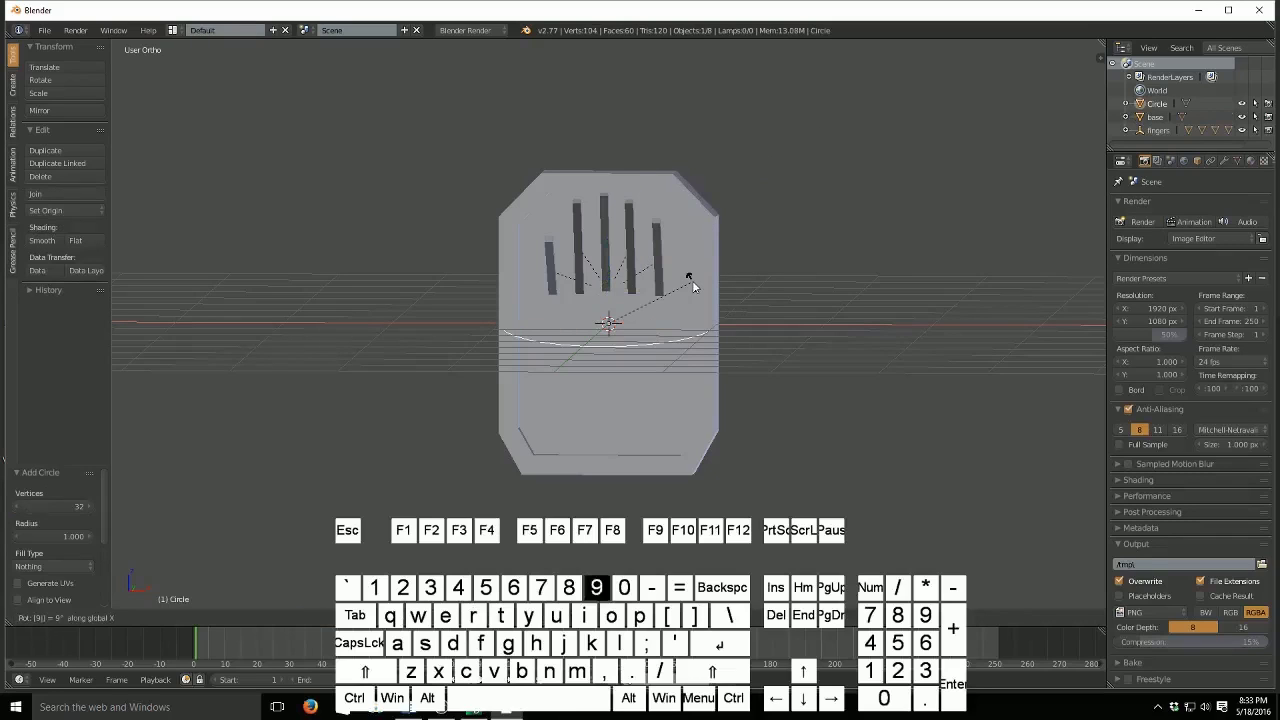
key("0")
key("g")
key("y")
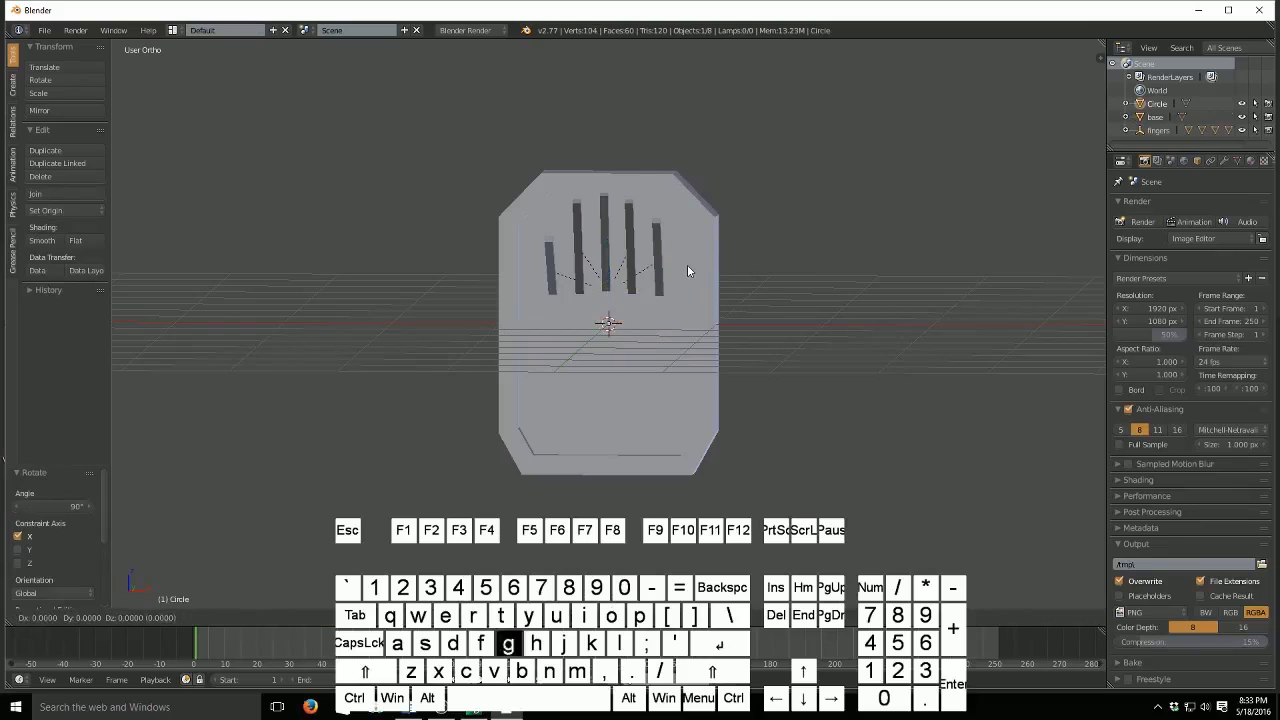
left_click(889, 138)
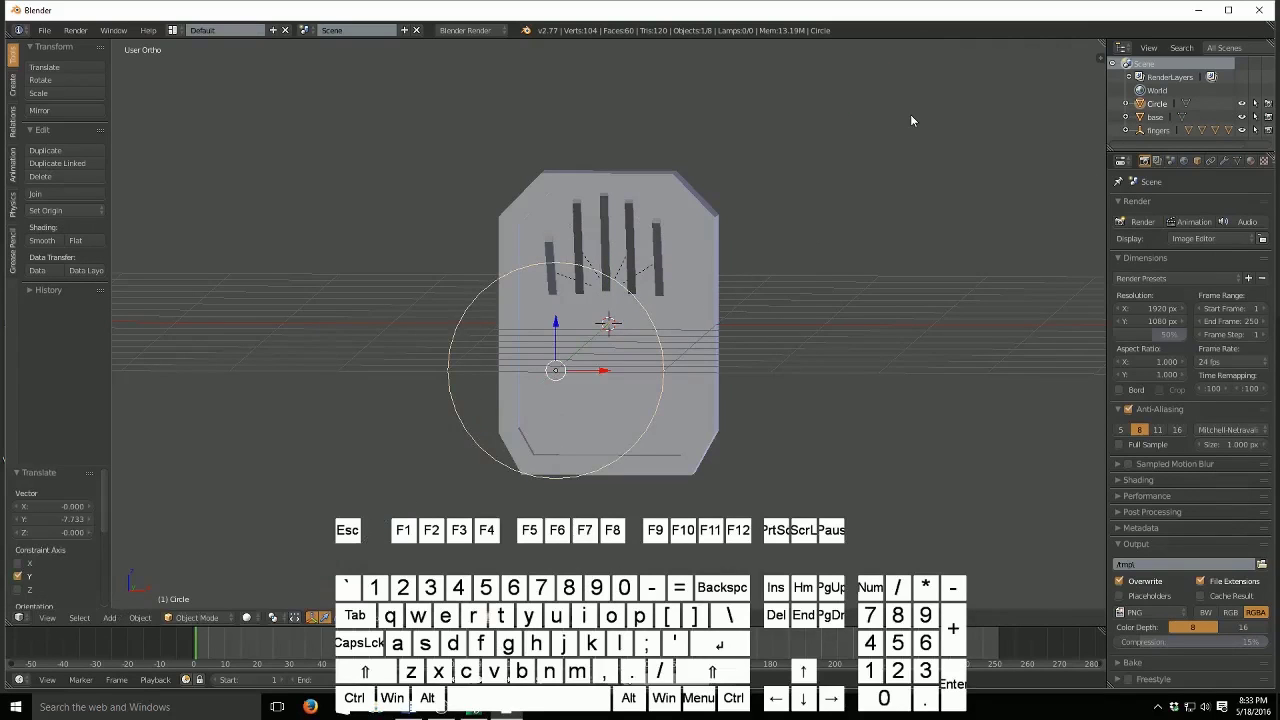
- Fill the circle with a face and extrude it into a thin disc
key("Tab")
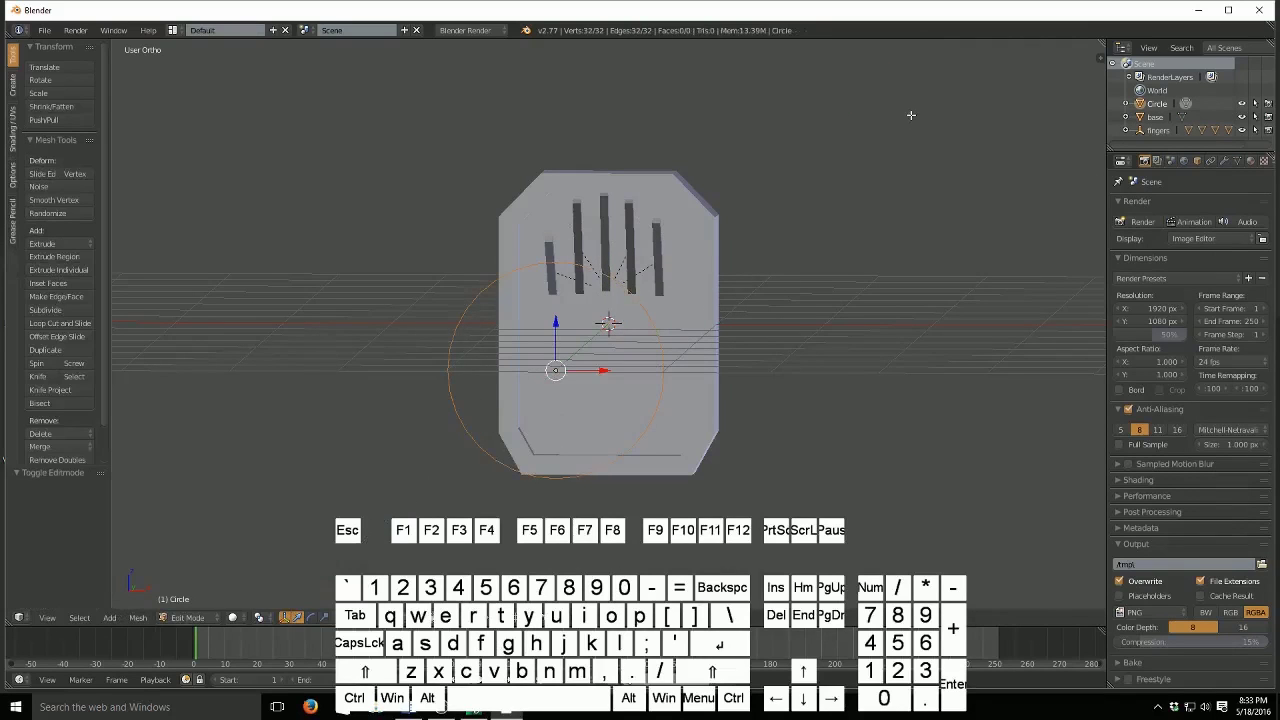
key("f")
key("KP_3")
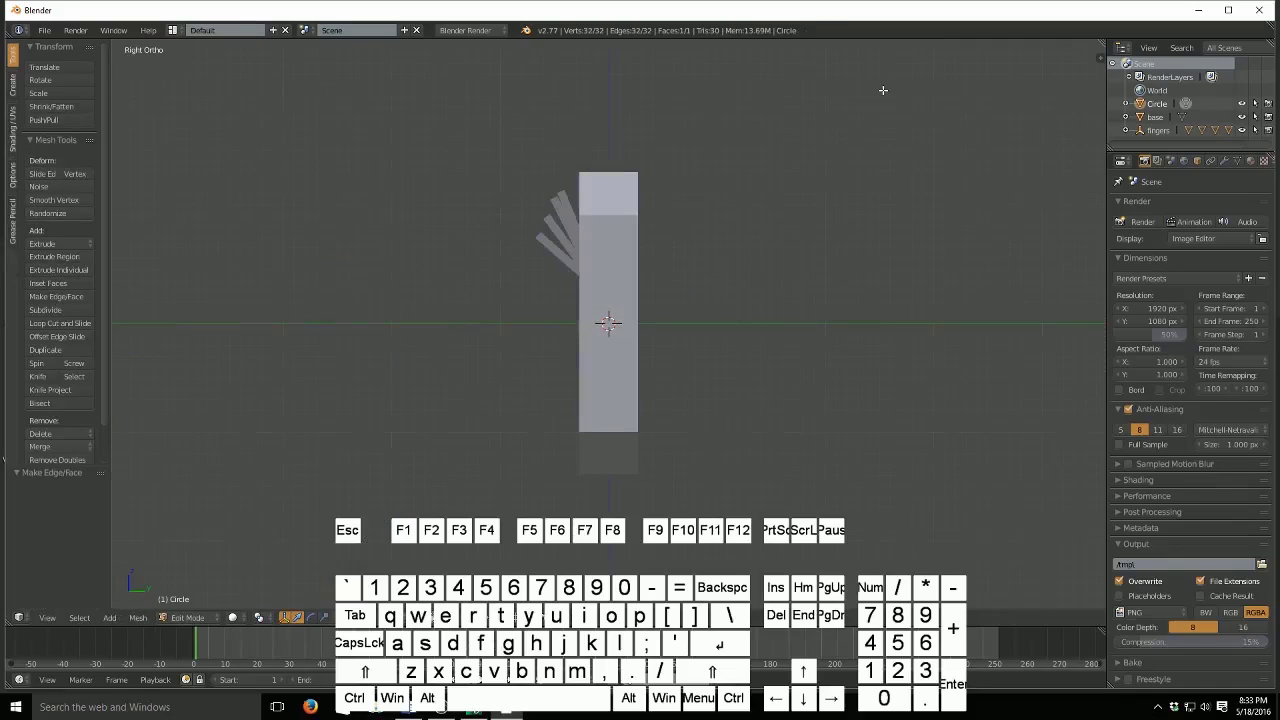
middle_click_drag(631, 255, 1097, 291, "shift")
left_click_drag(337, 362, 645, 396)
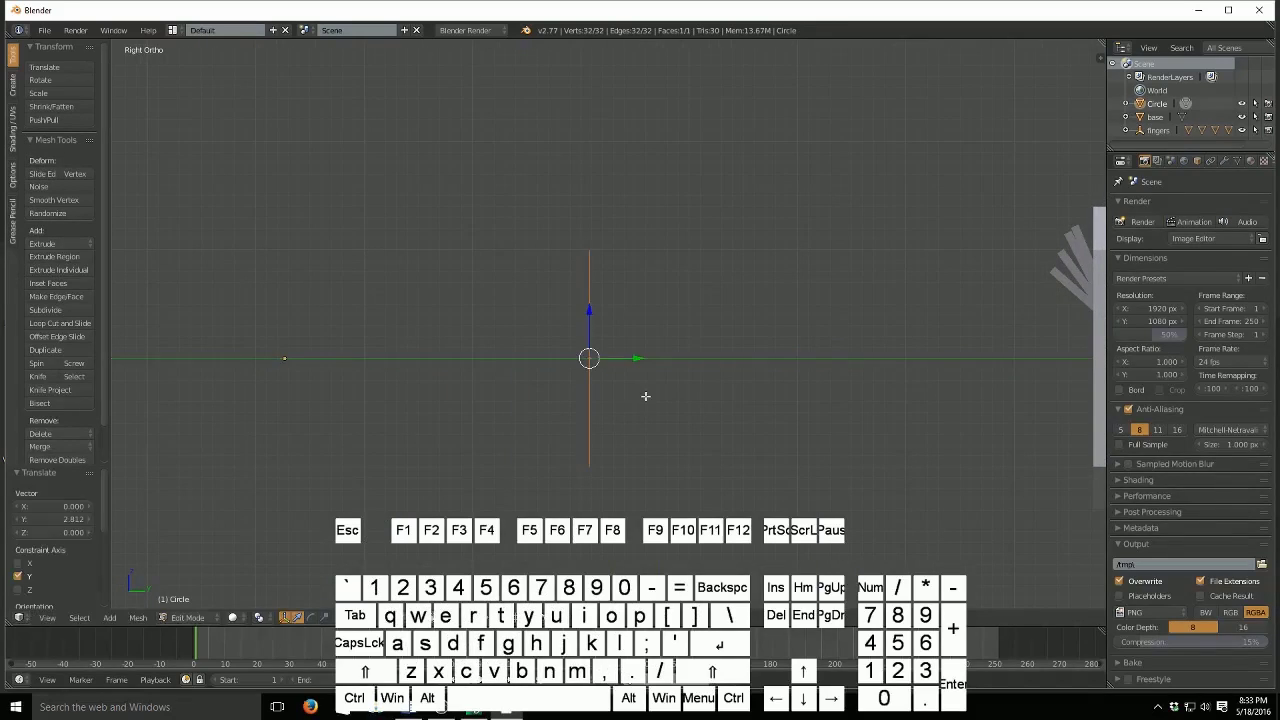
key("e")
right_click(645, 396)
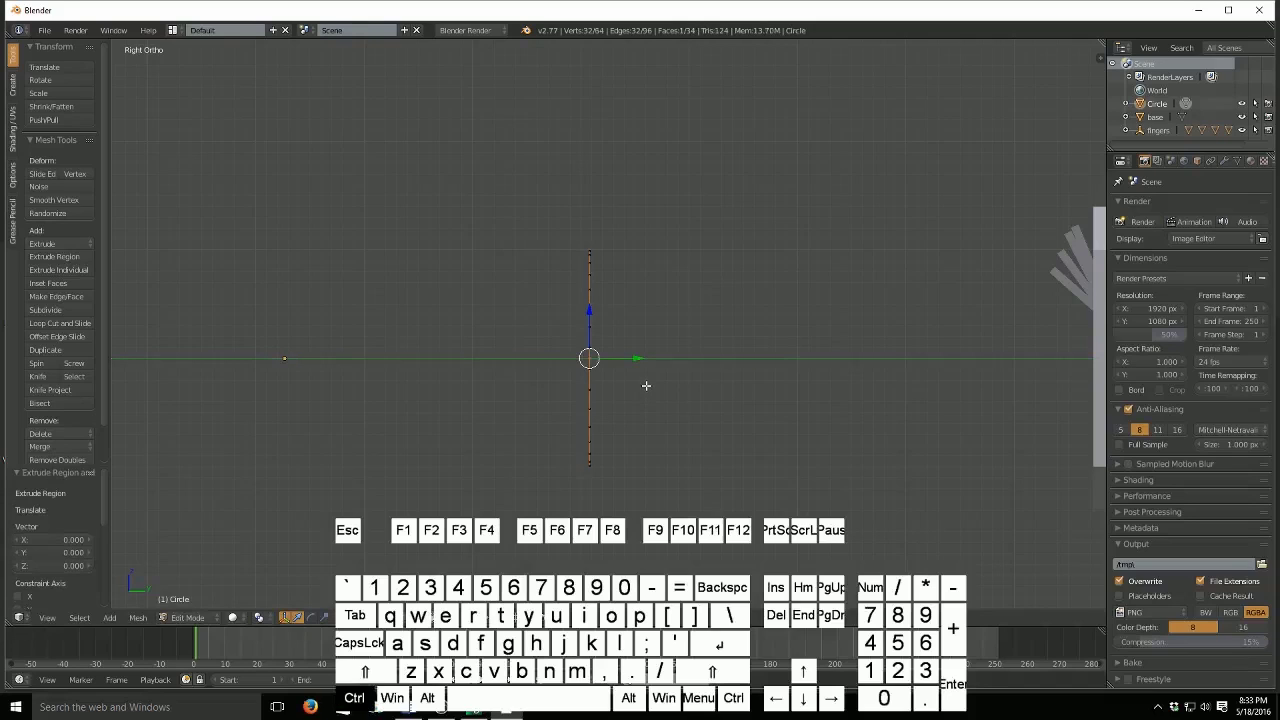
key("ctrl+z")
key("ctrl+z")
key("e")
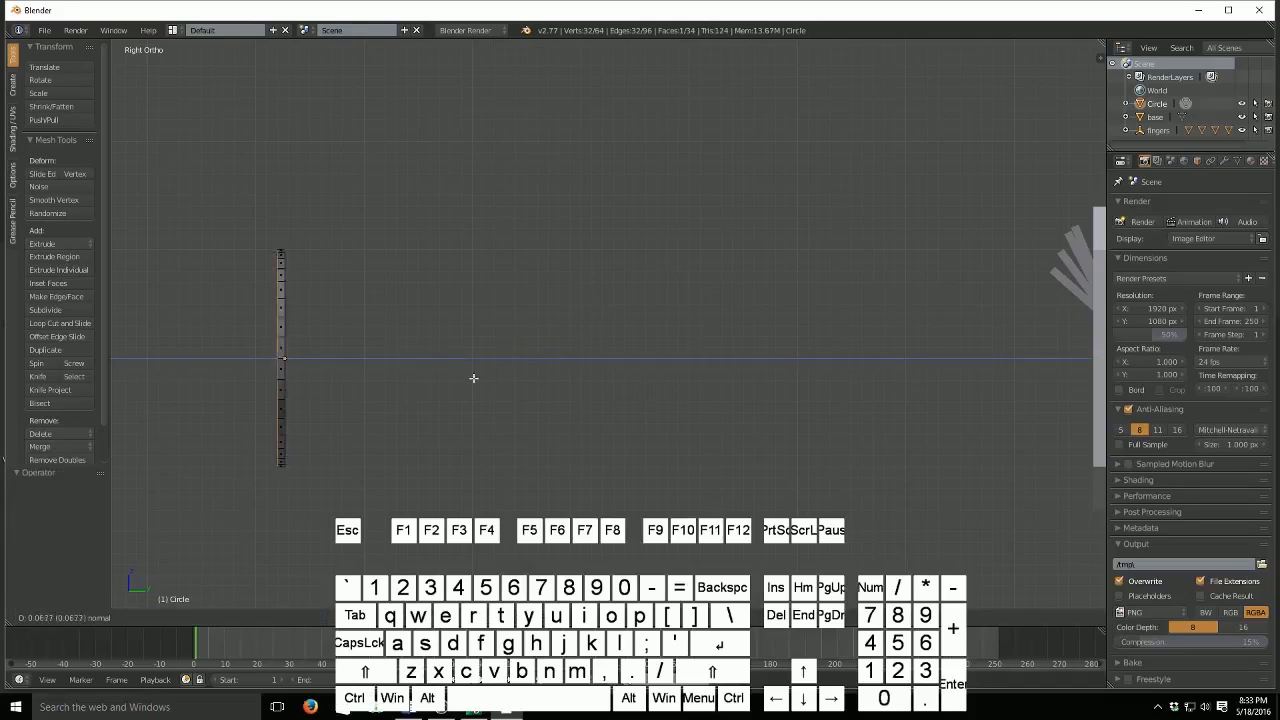
left_click(480, 366)
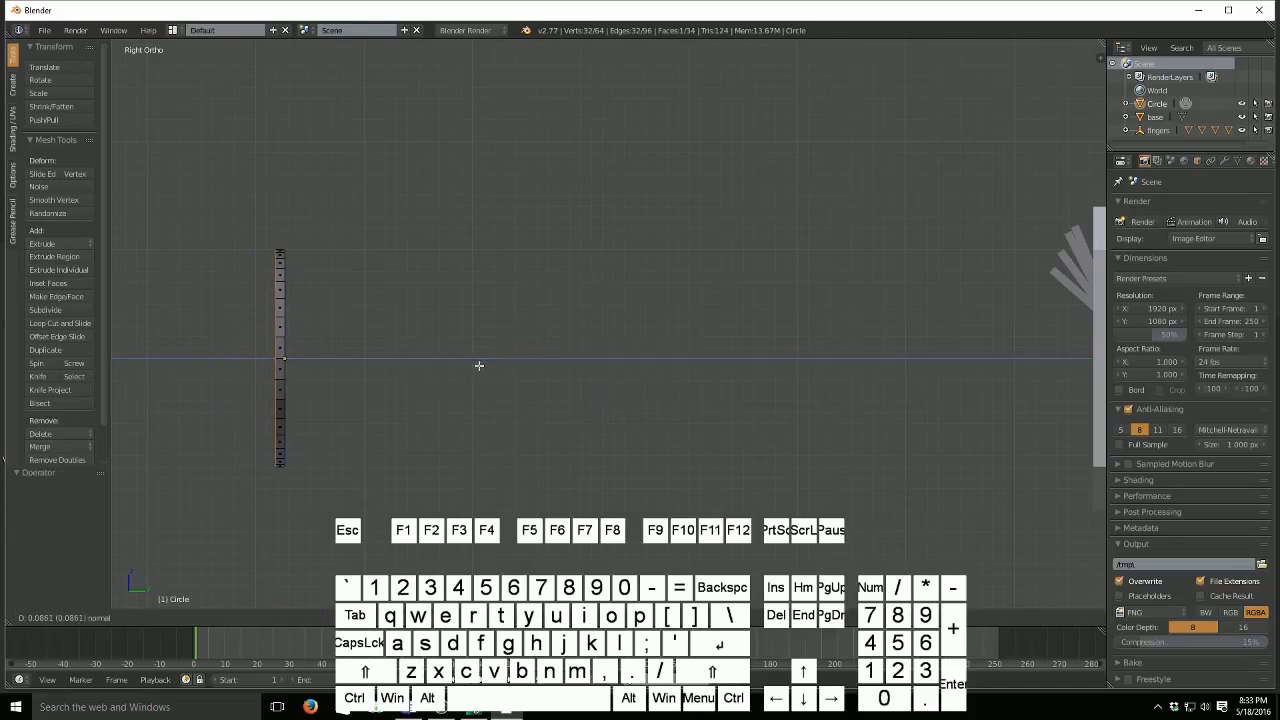
key("Tab")
middle_click_drag(486, 374, 573, 390)
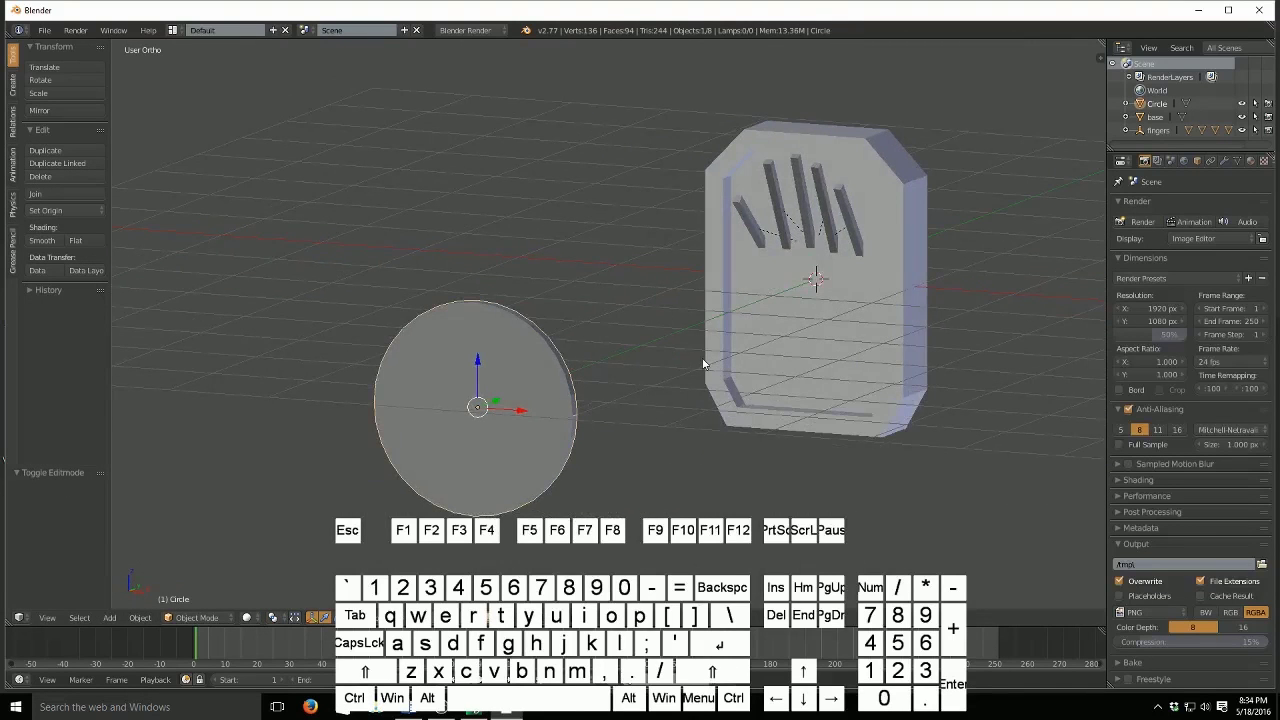
- Scale the disc down to fingertip size and place it on the first finger
key("KP_1")
key("s")
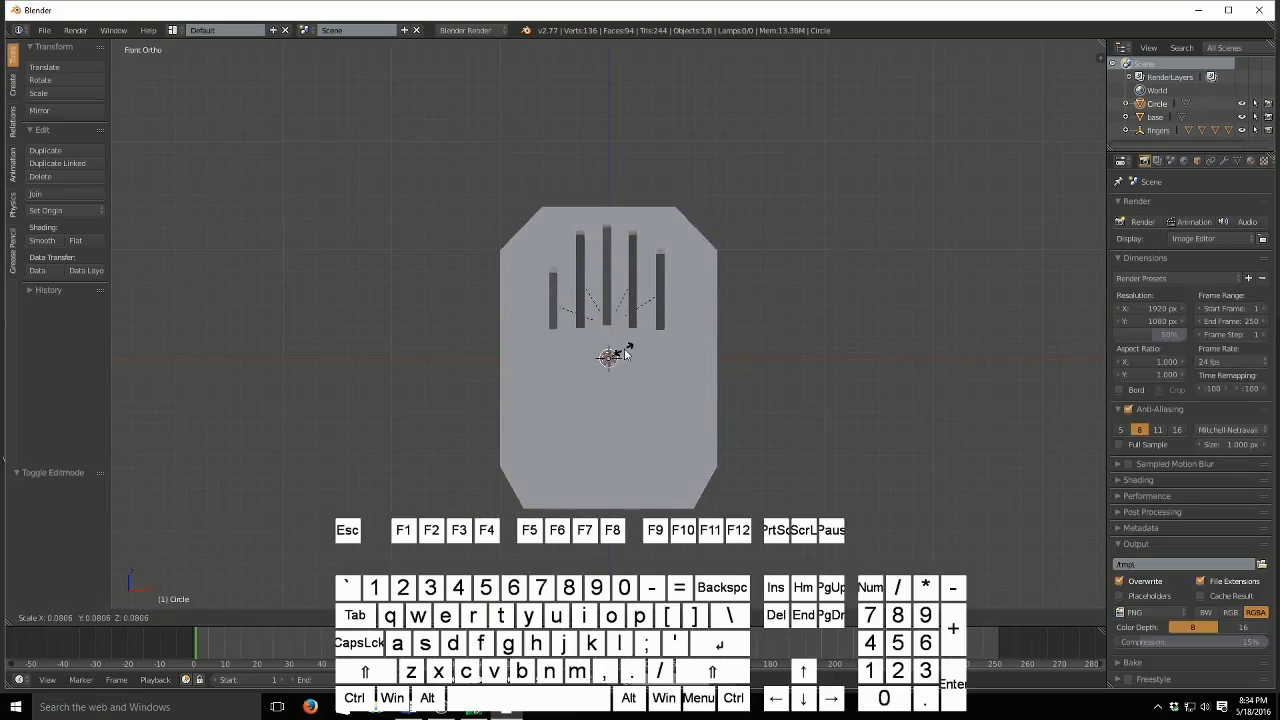
left_click(625, 352)
key("g")
key("z")
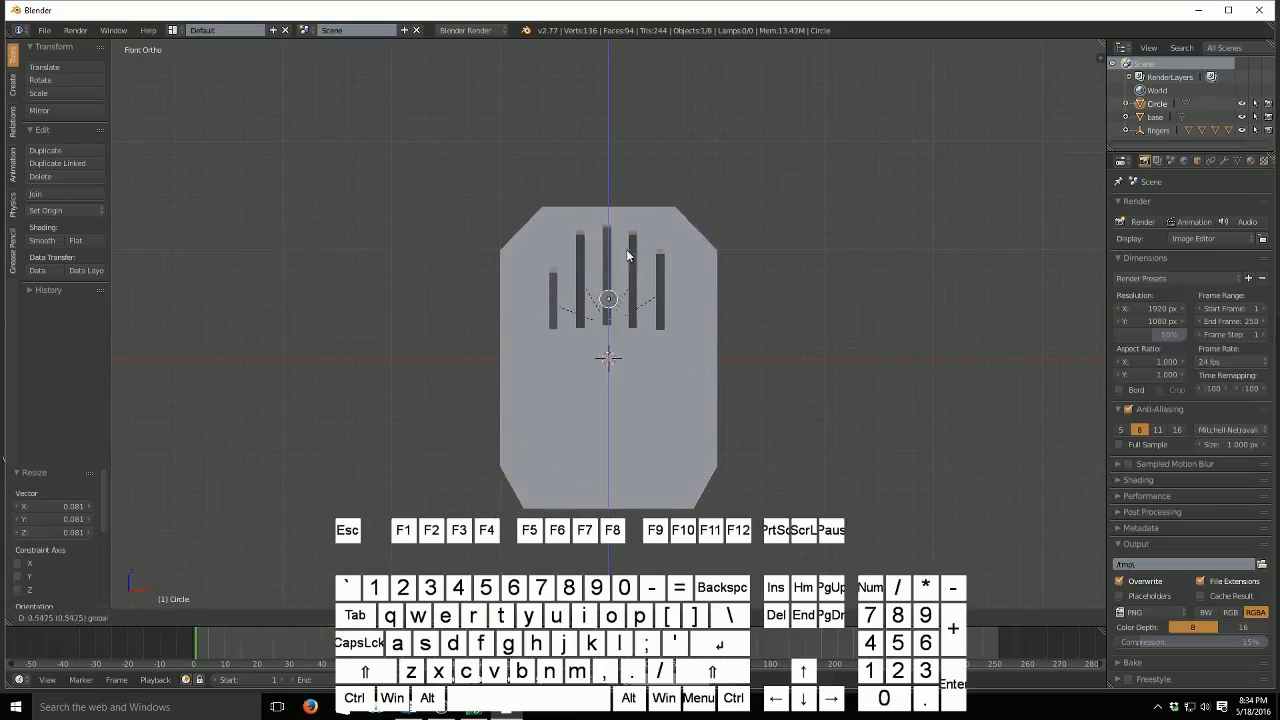
left_click(633, 235)
left_click_drag(657, 278, 600, 278)
- Duplicate the disc onto the second, middle, fourth and fifth finger tips
key("shift+d")
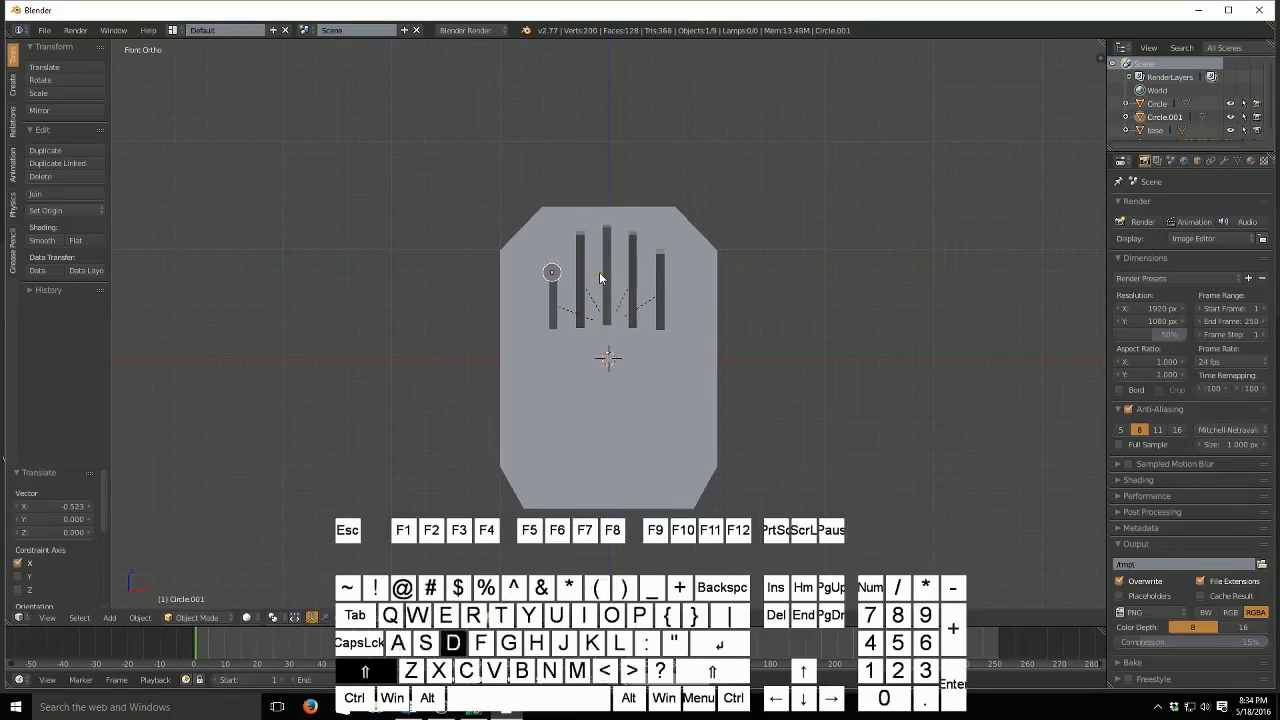
left_click(627, 240)
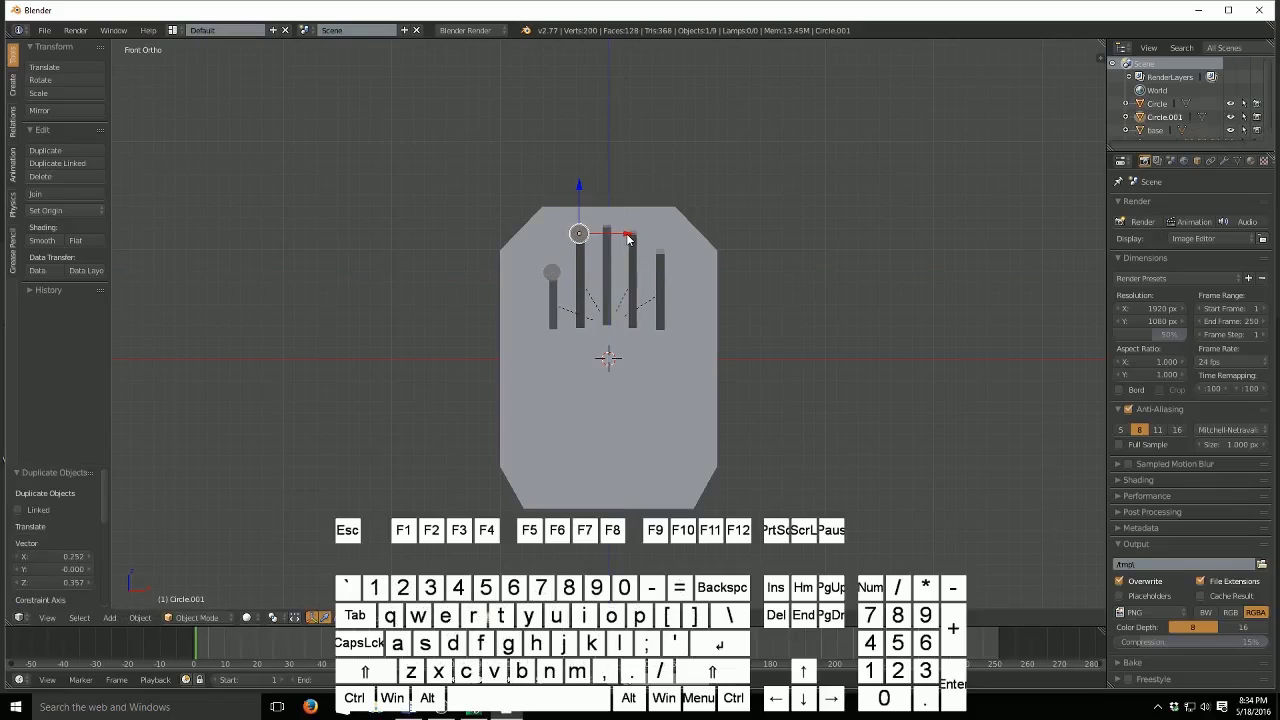
key("shift+d")
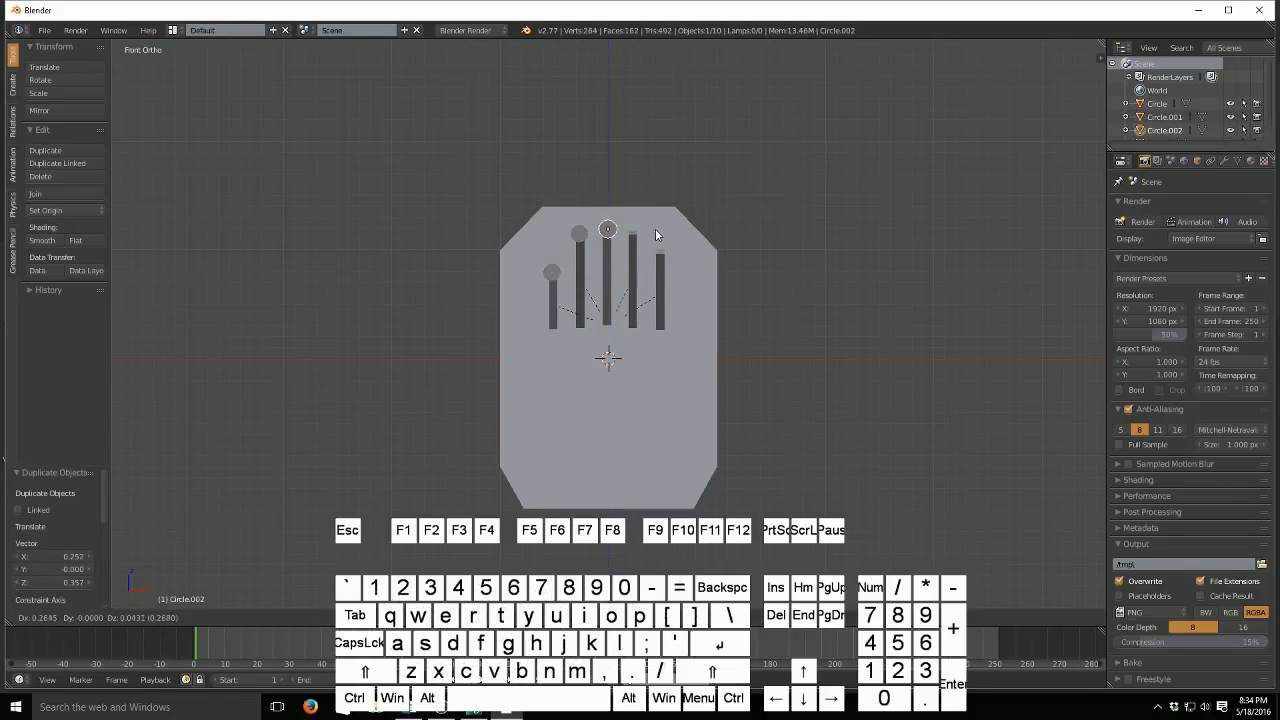
left_click(655, 224)
key("shift+d")
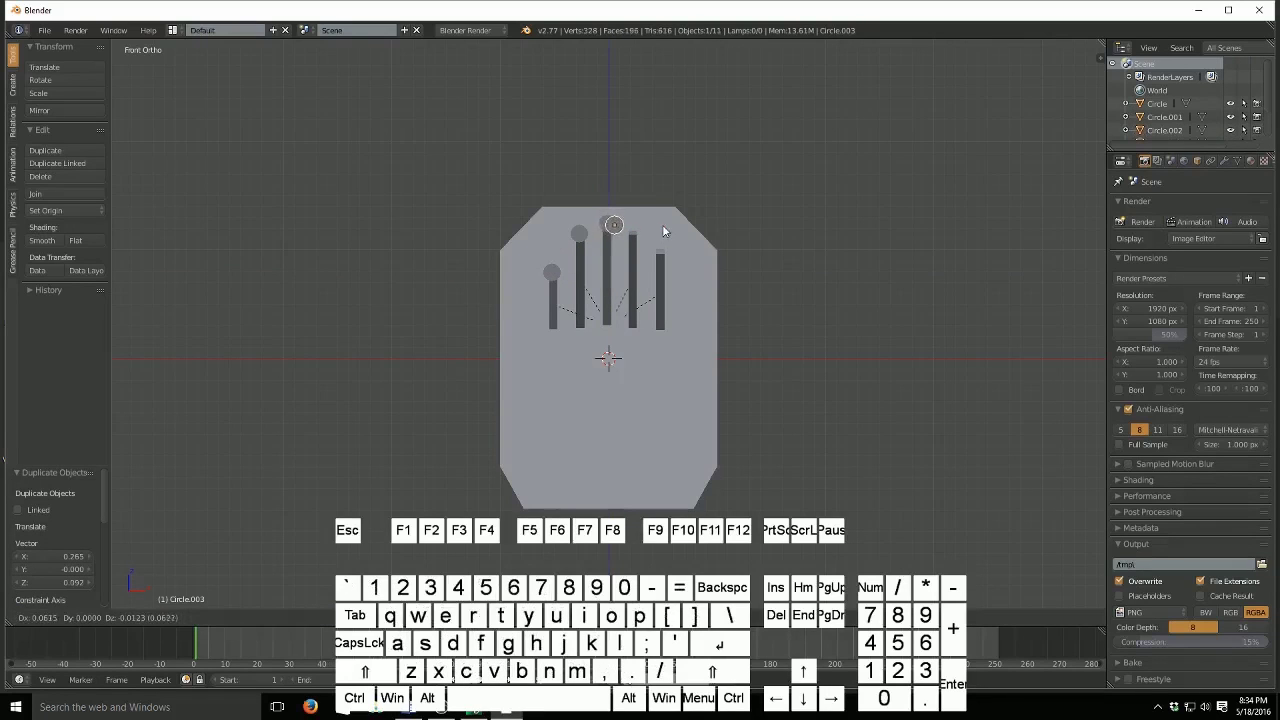
left_click(680, 236)
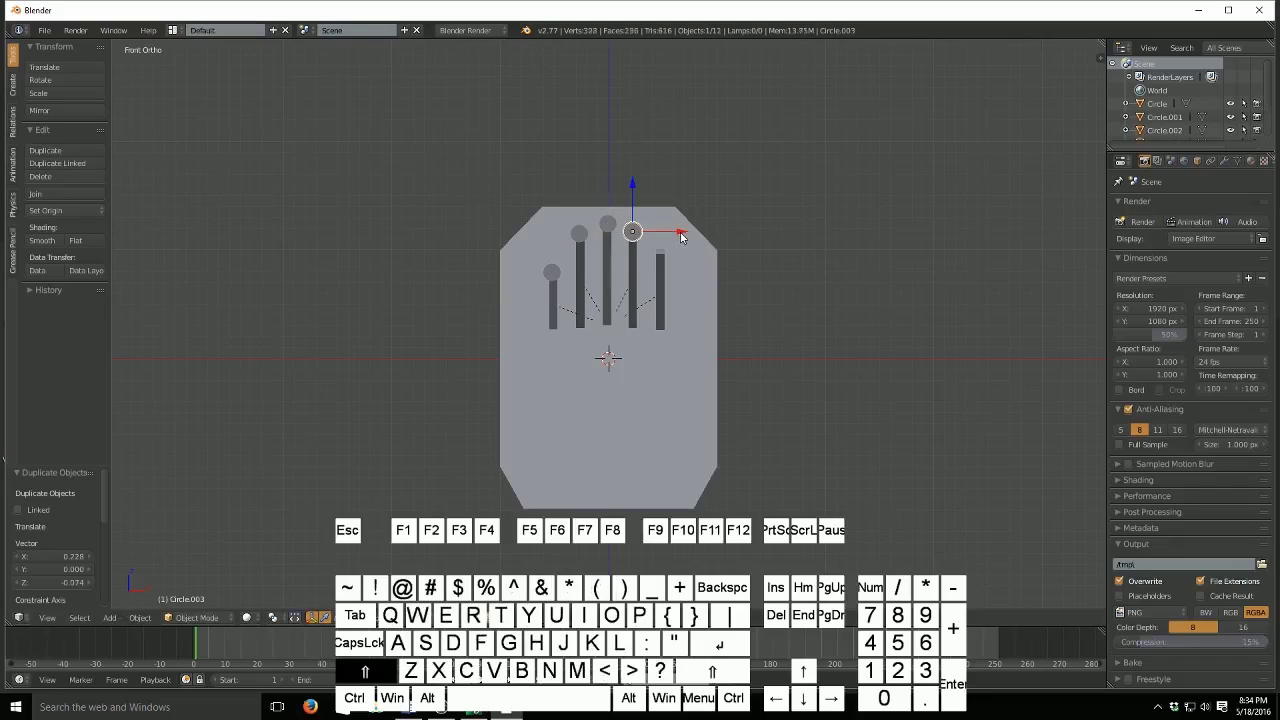
key("shift+d")
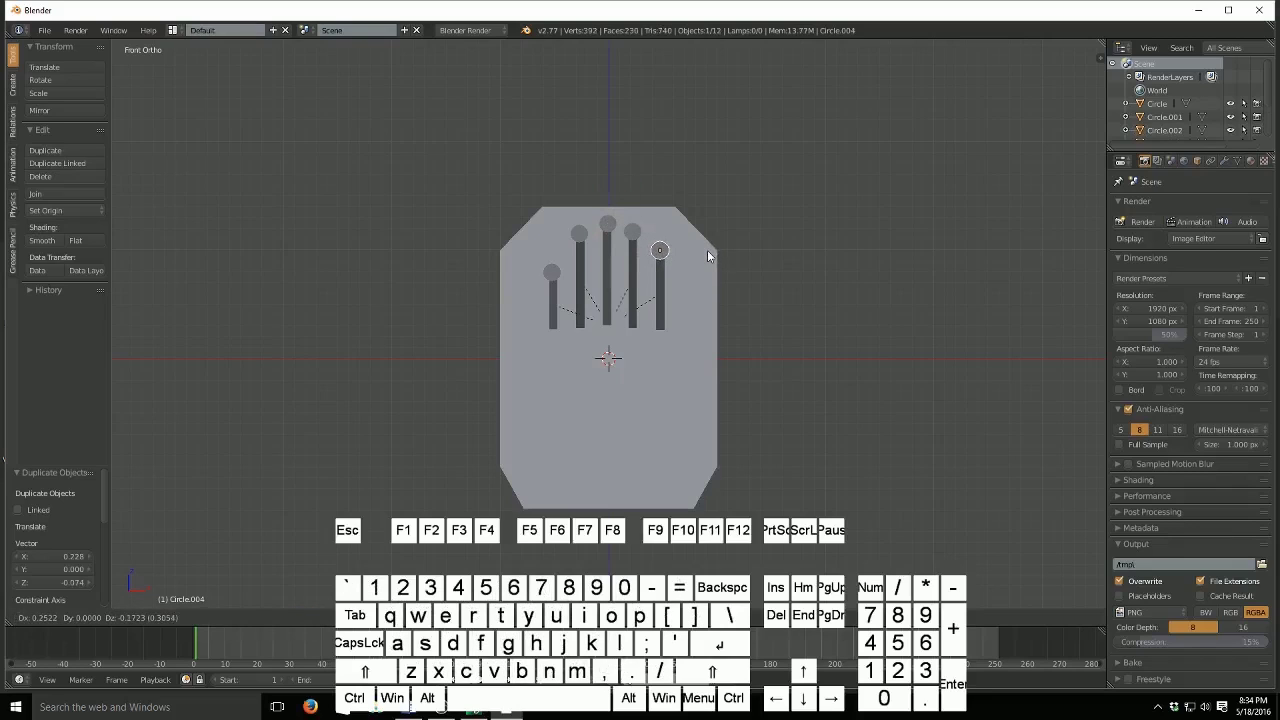
left_click(708, 252)
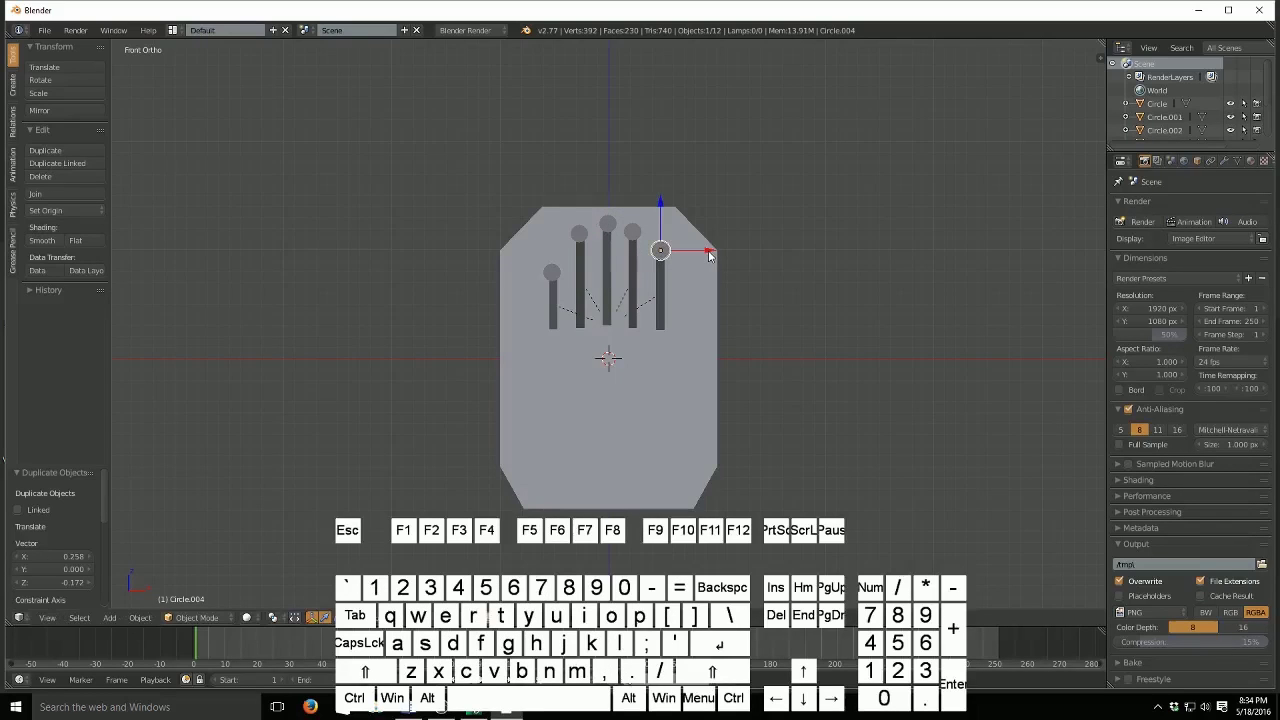
- Select all five fingertip discs together
right_click(555, 277, "shift")
right_click(589, 234, "shift")
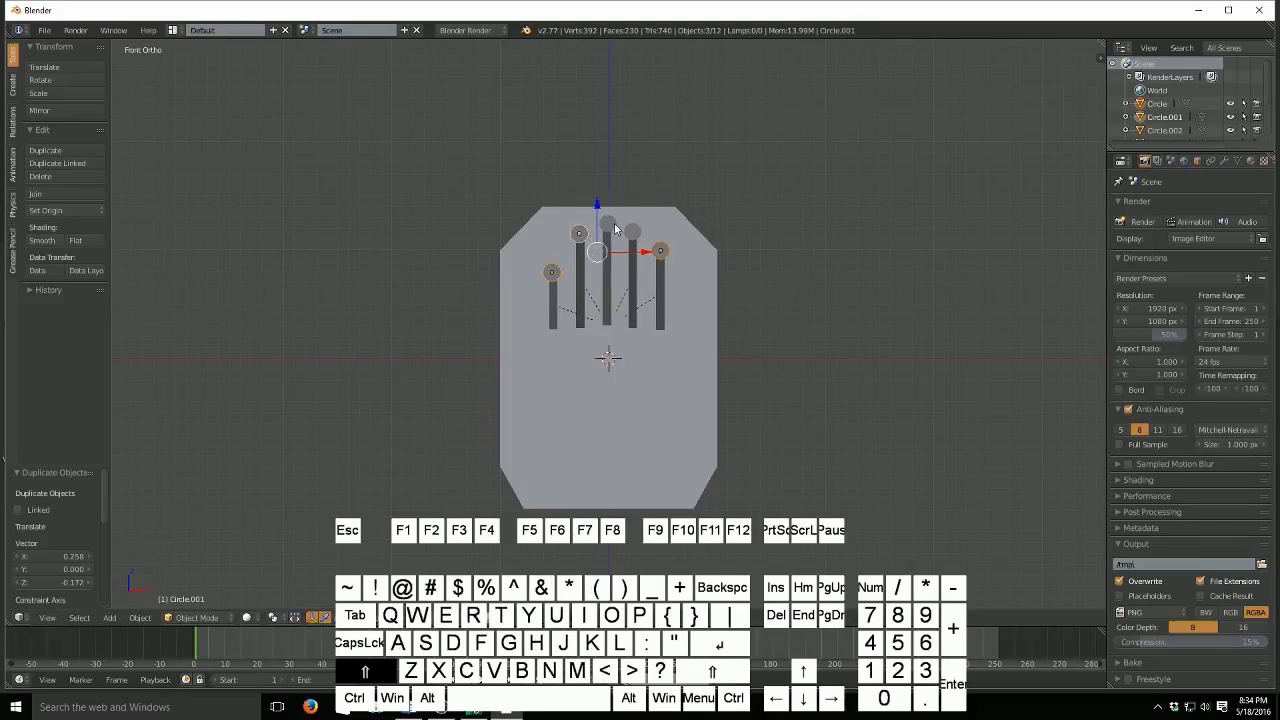
right_click(610, 224, "shift")
right_click(632, 231, "shift")
middle_click_drag(615, 235, 487, 292)
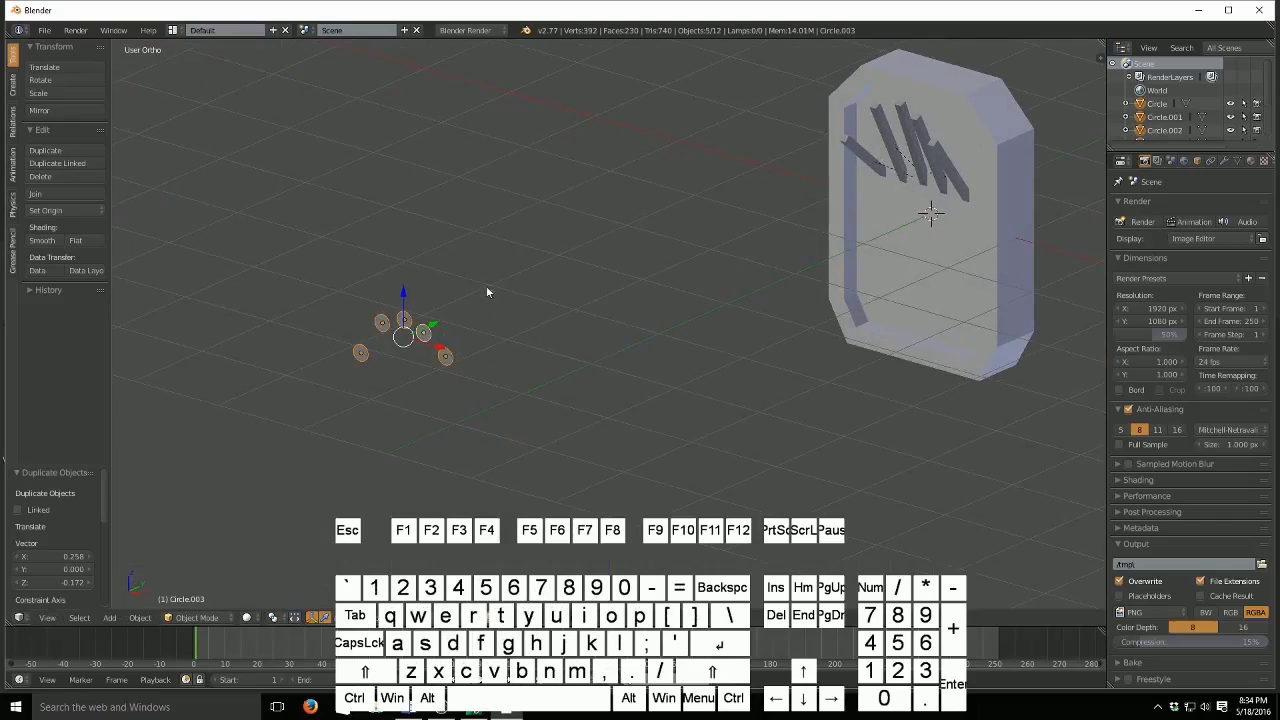
- Slide the five selected discs 7.091 along Y onto the bar tips
left_click_drag(435, 325, 953, 193)
middle_click_drag(953, 193, 610, 318)
scroll(745, 130, "down", 2)
scroll(745, 130, "up", 5)
scroll(630, 295, "up", 7)
middle_click_drag(645, 275, 552, 372, "shift")
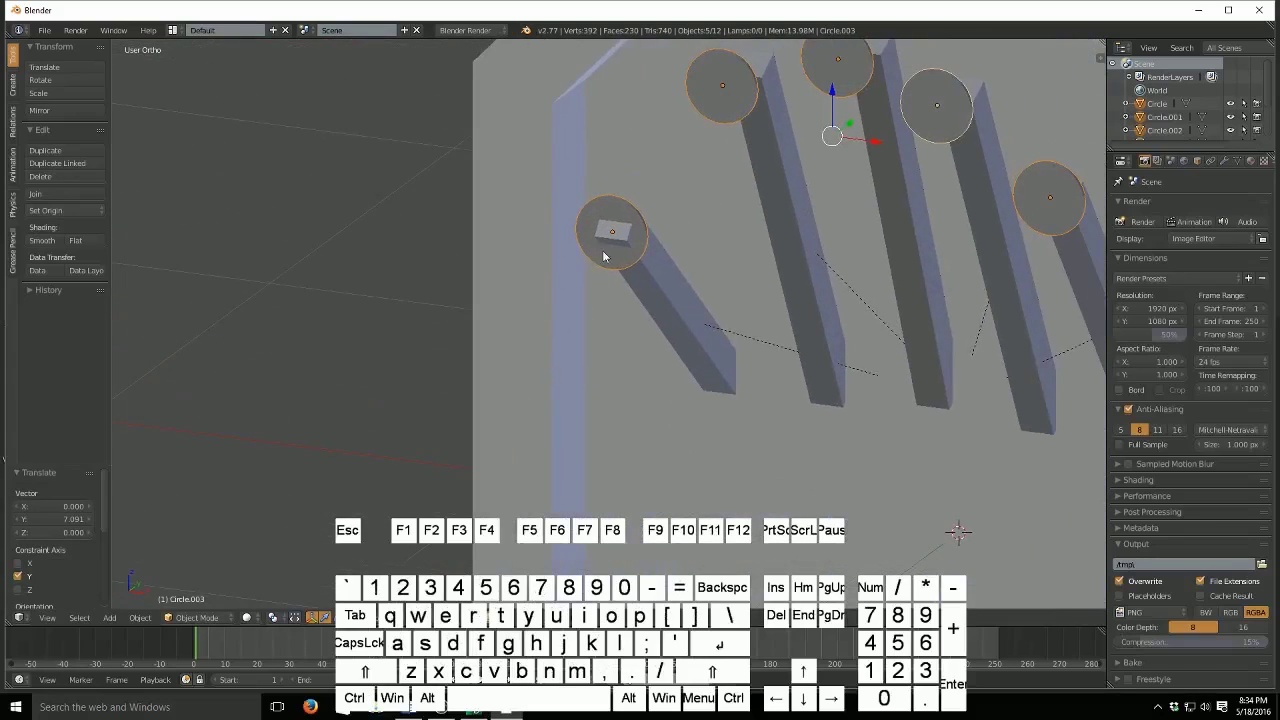
- Nudge the first fingertip disc to -0.037 so it sits on its finger
right_click(627, 224)
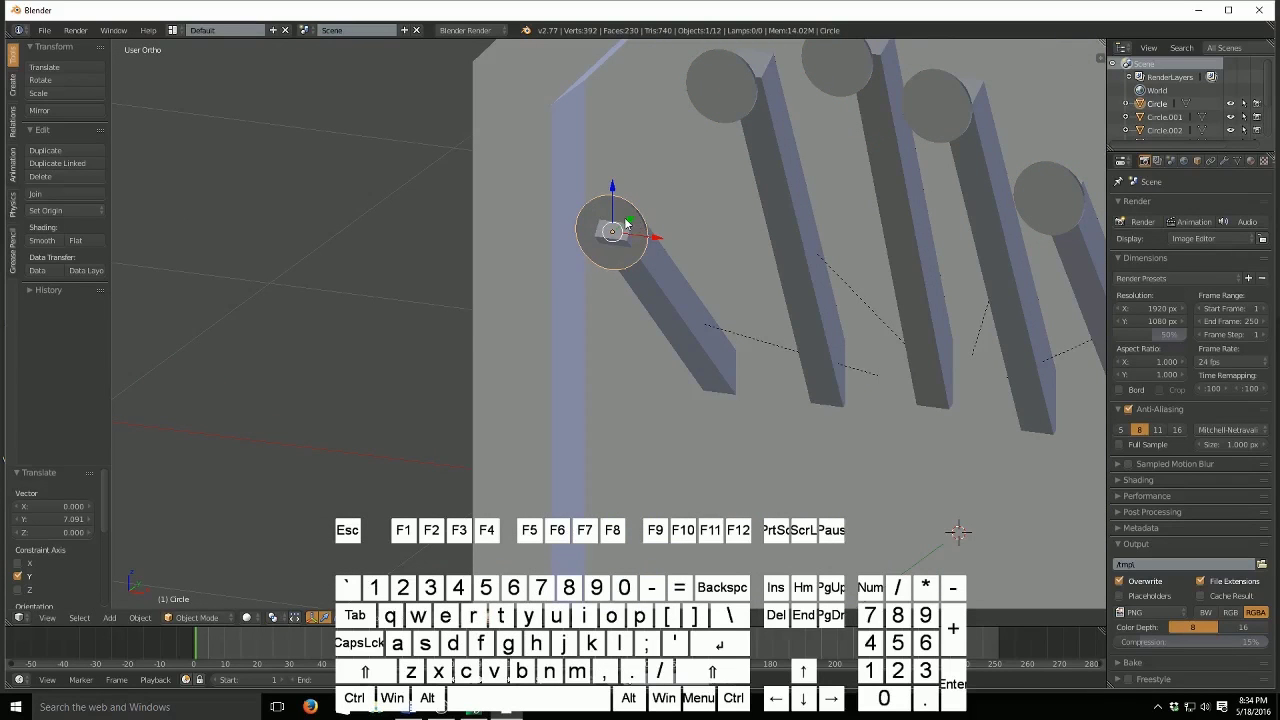
left_click_drag(627, 222, 620, 228)
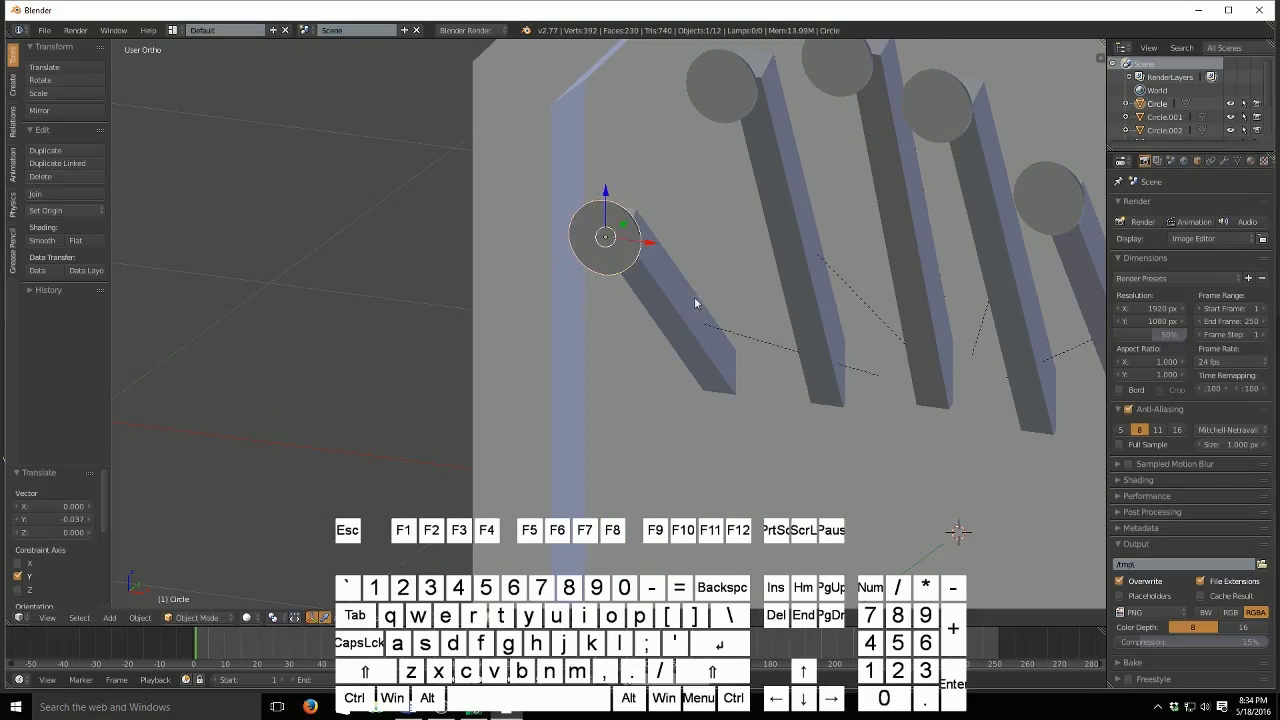
scroll(700, 305, "down", 8)
middle_click_drag(712, 320, 675, 338)
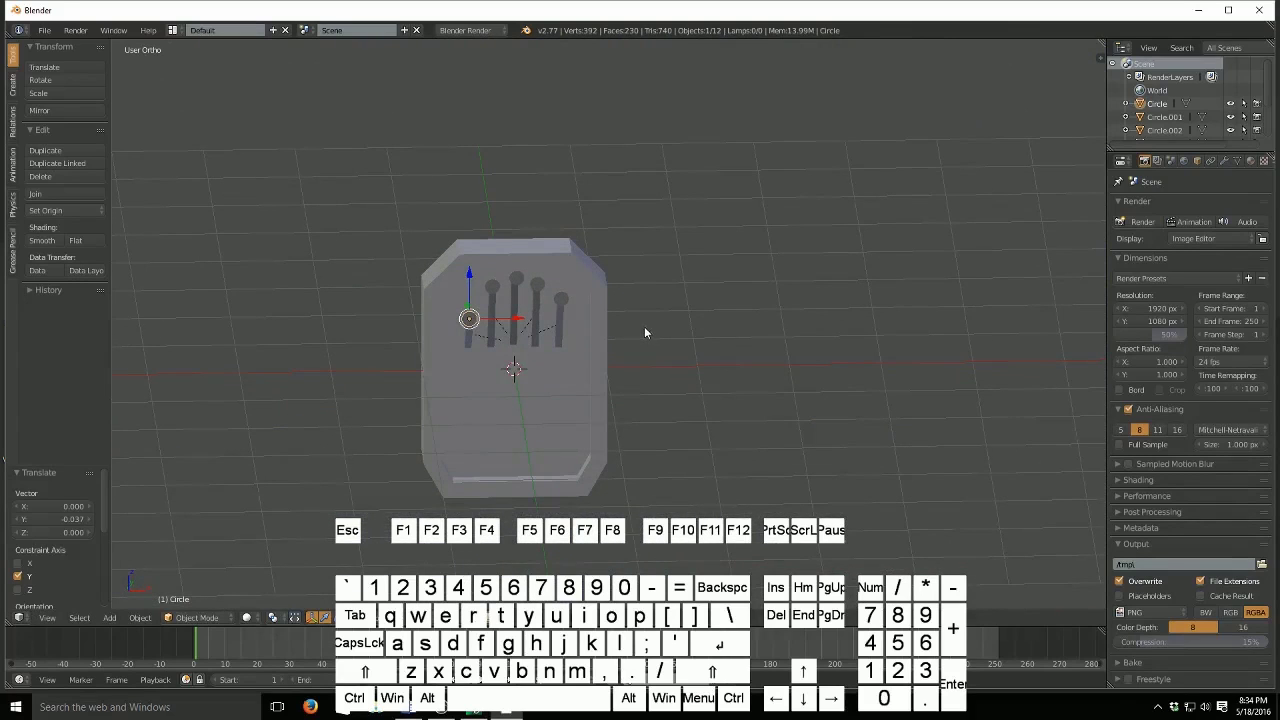
- Save As the file named model.blend, overwriting the earlier file
left_click(44, 30)
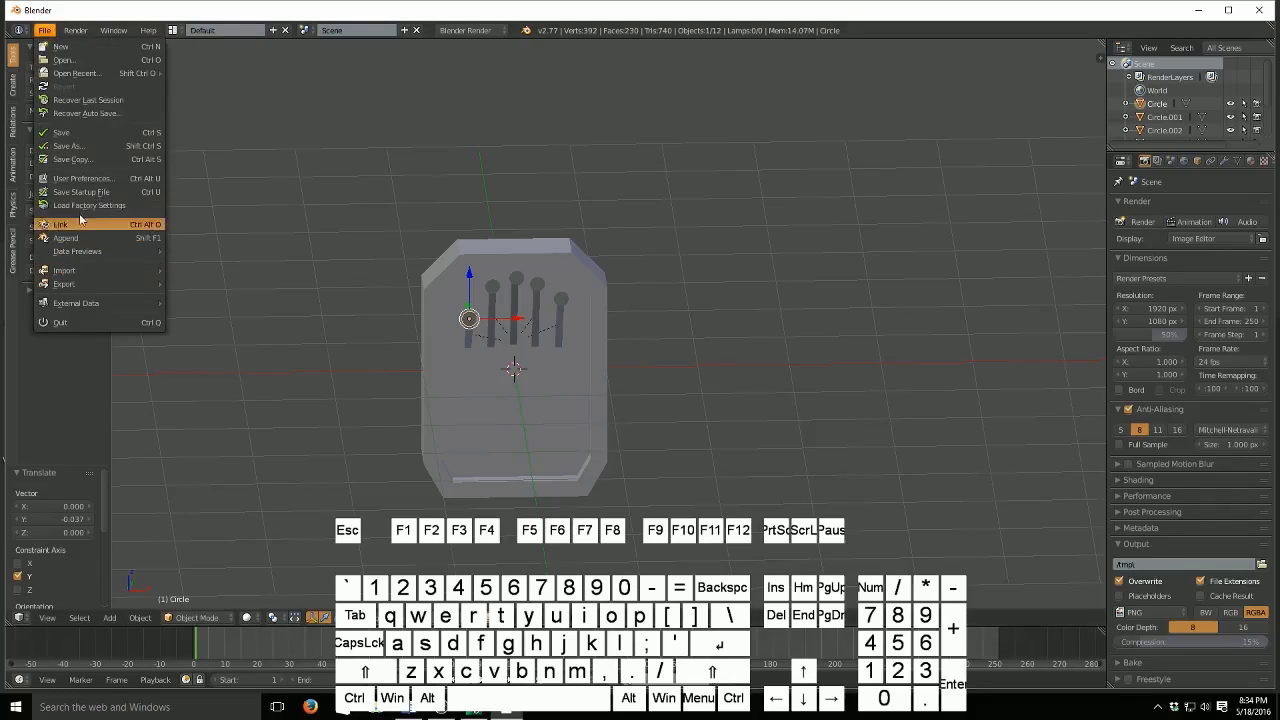
left_click(83, 148)
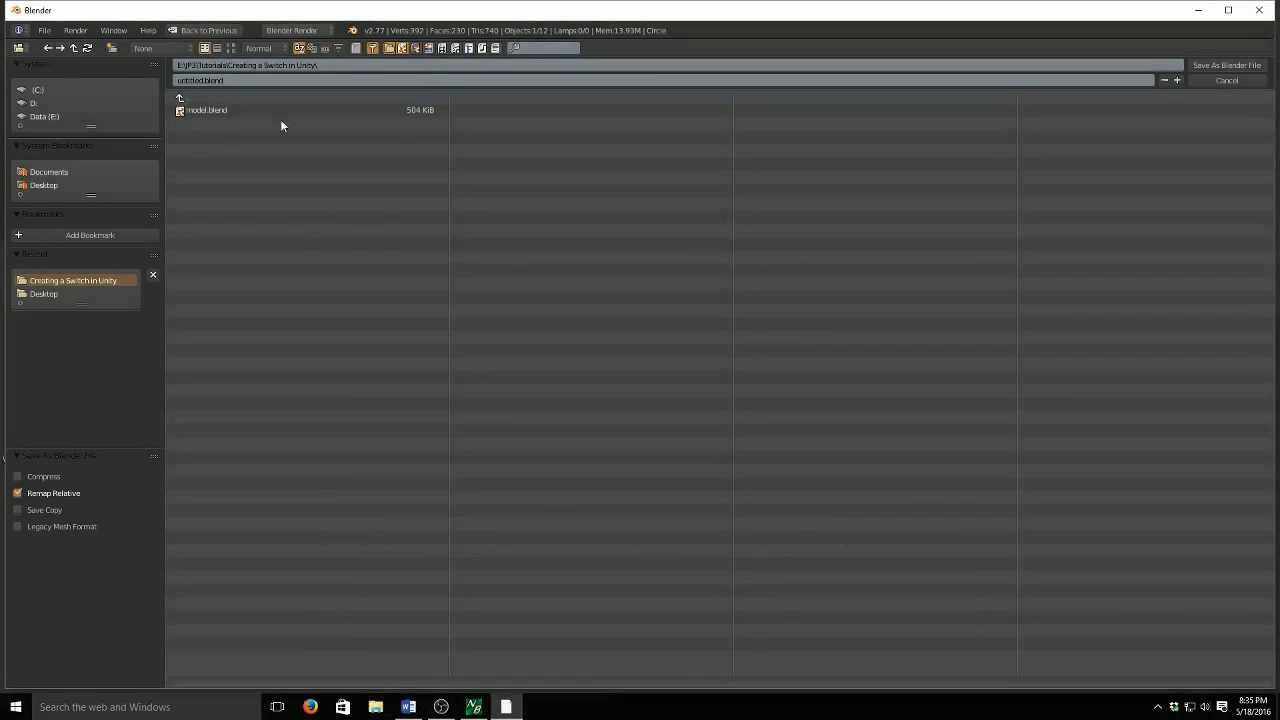
left_click(241, 80)
type("mode")
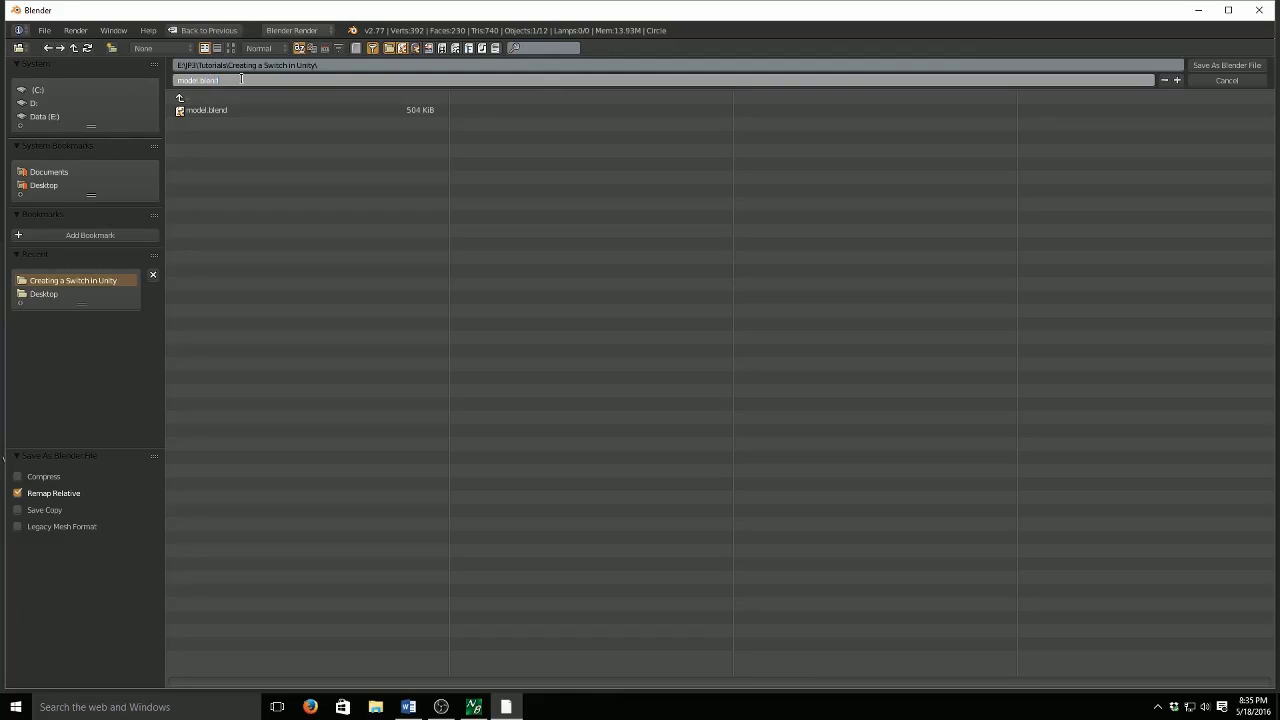
left_click(1197, 68)
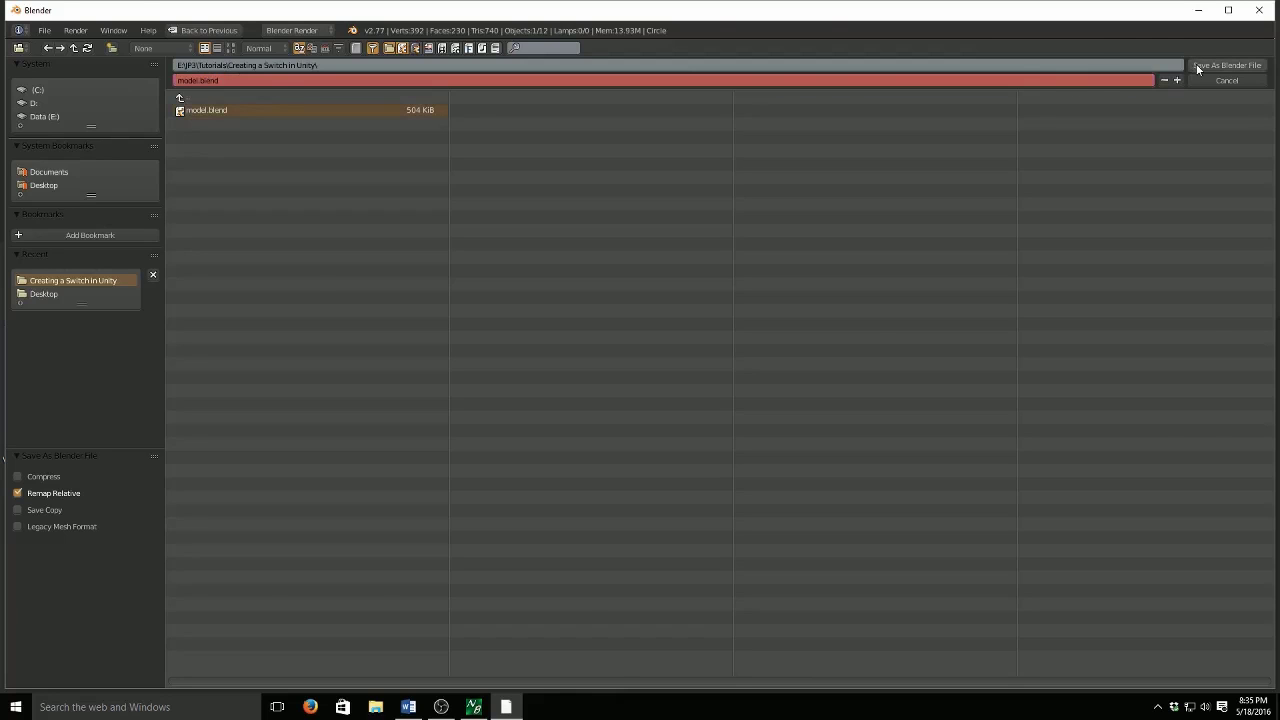
left_click(1198, 68)
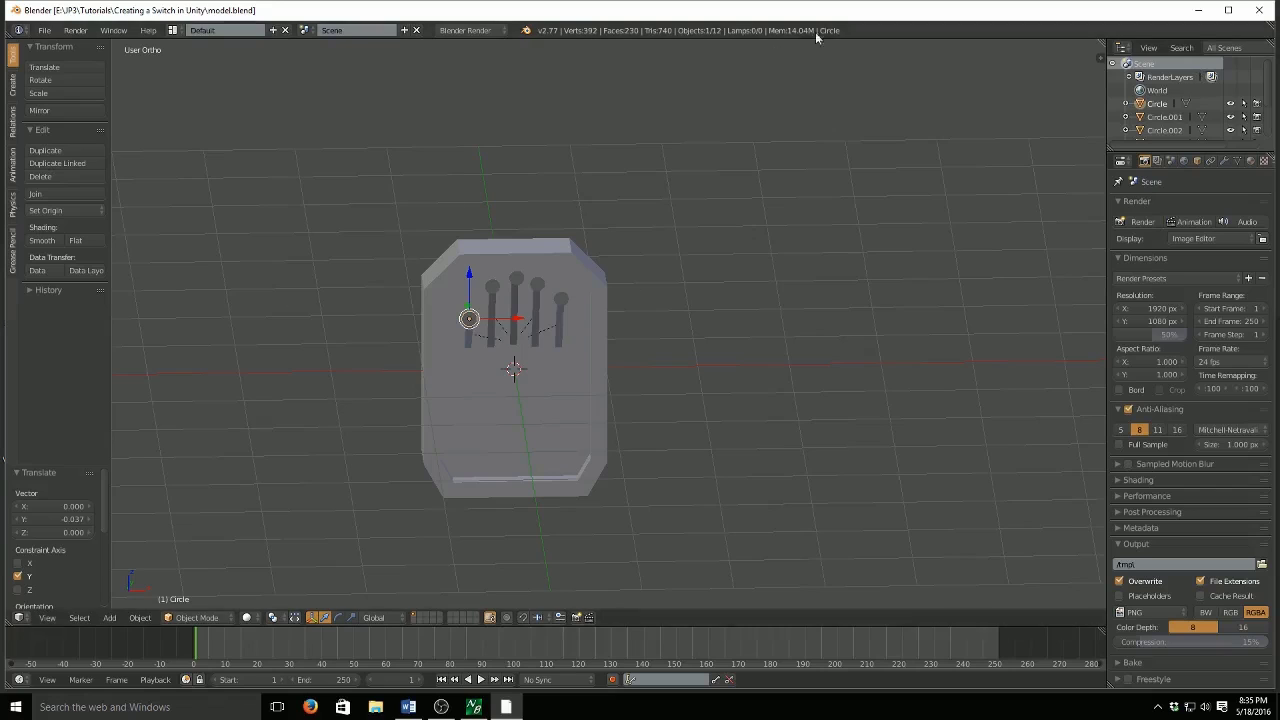
- Select the five fingertip discs in the outliner, with the fingers empty active
scroll(1060, 95, "down", 1)
scroll(1163, 100, "down", 2)
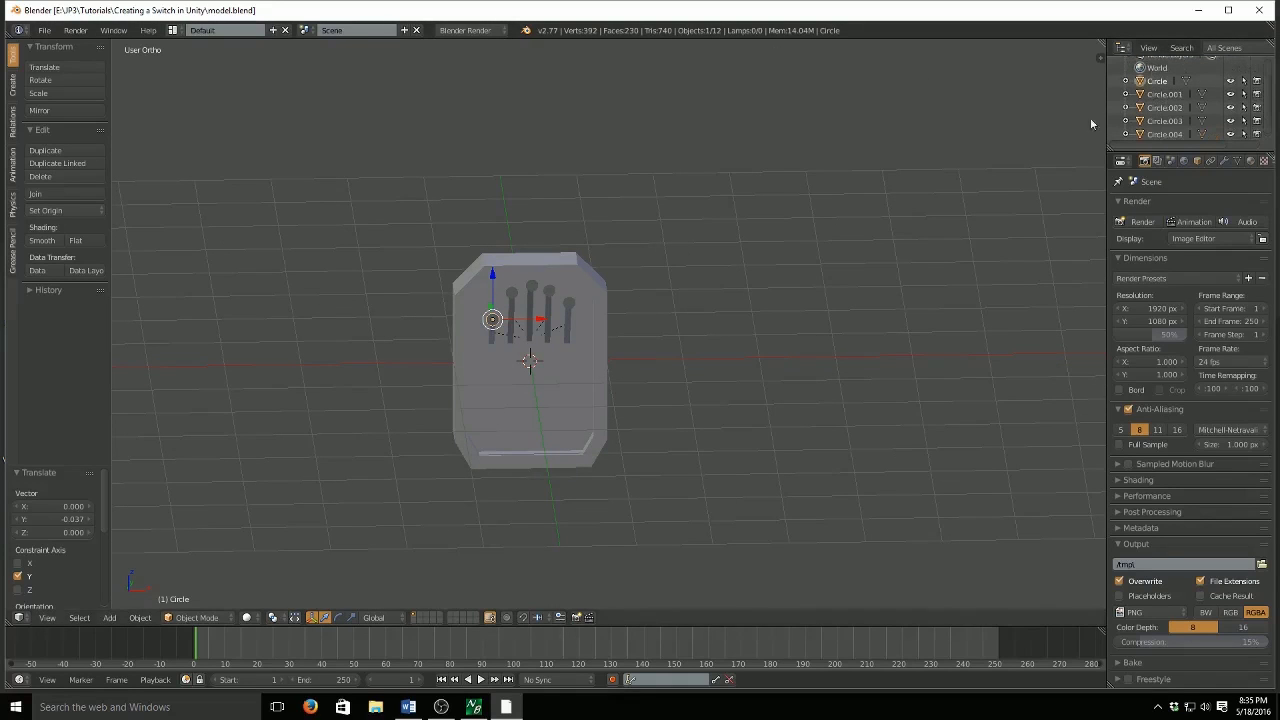
scroll(1160, 120, "down", 1)
left_click(1163, 105)
scroll(1163, 107, "up", 3)
left_click(1163, 105, "ctrl")
left_click(1160, 118, "ctrl")
left_click(1160, 130, "ctrl")
scroll(1157, 119, "down", 3)
left_click(1157, 119, "ctrl")
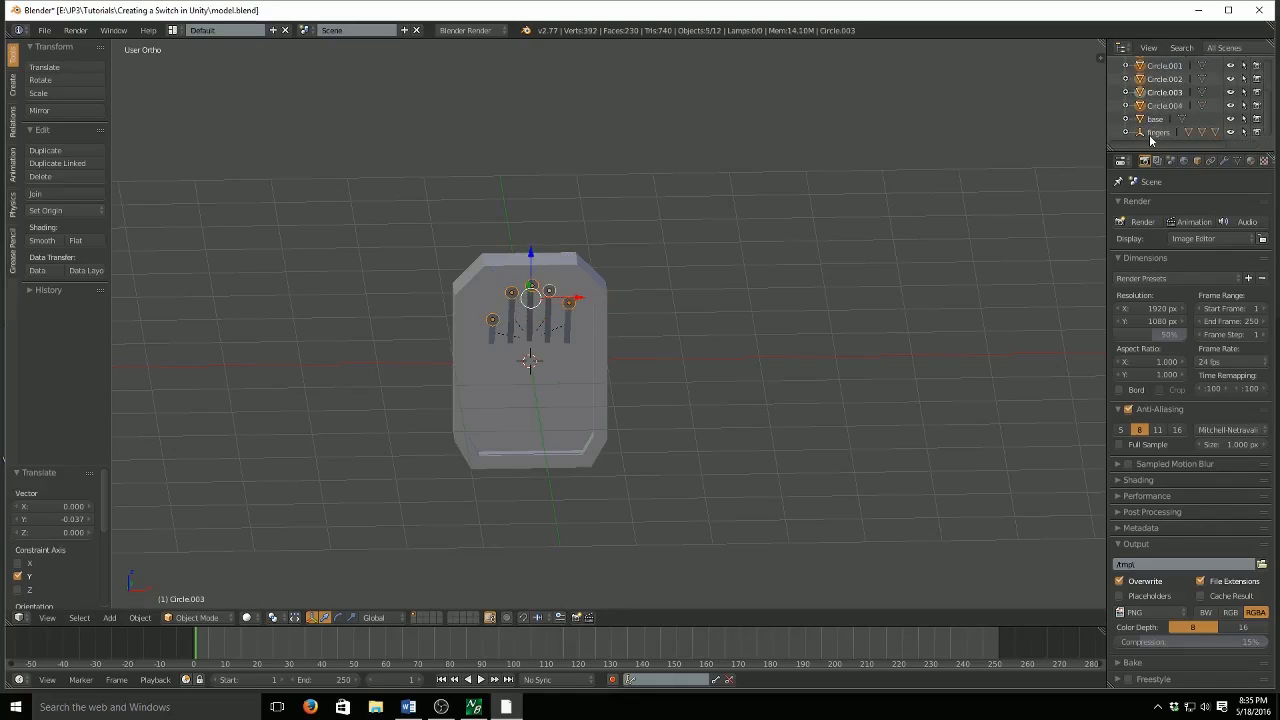
left_click(1157, 133, "ctrl")
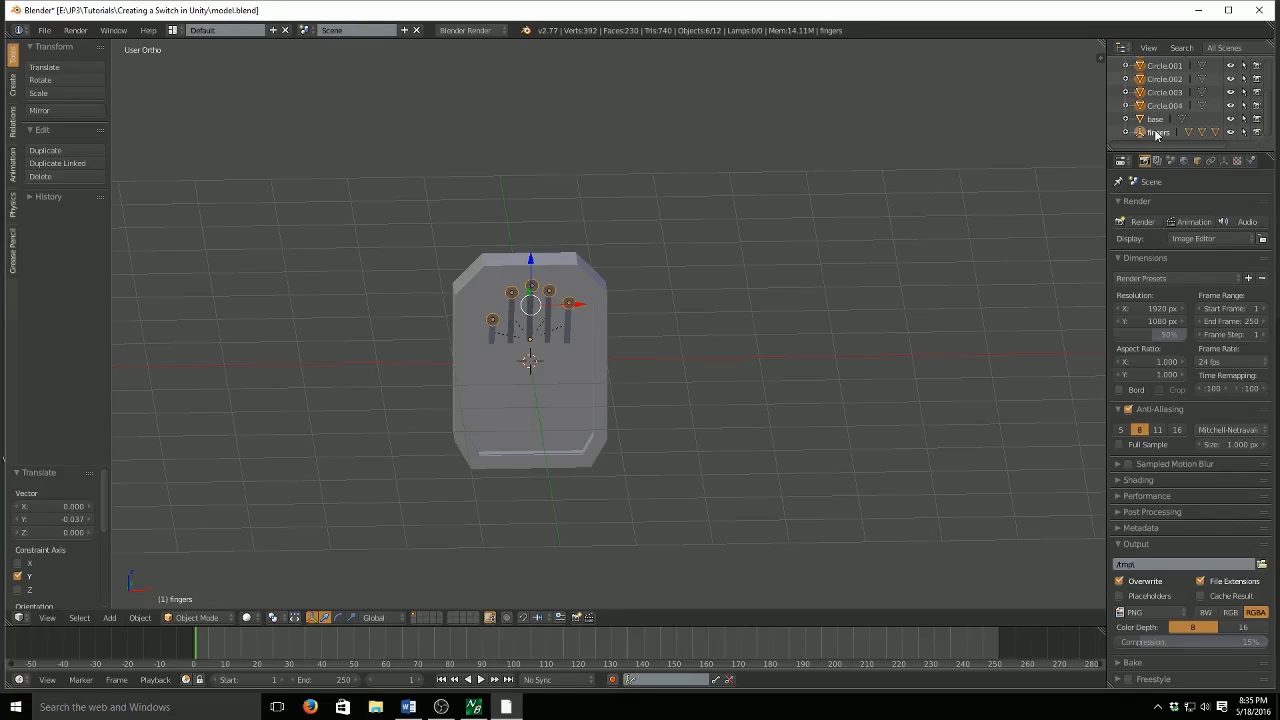
- Parent the discs to fingers with Object (Keep Transform), then deselect everything
key("ctrl+p")
left_click(678, 297)
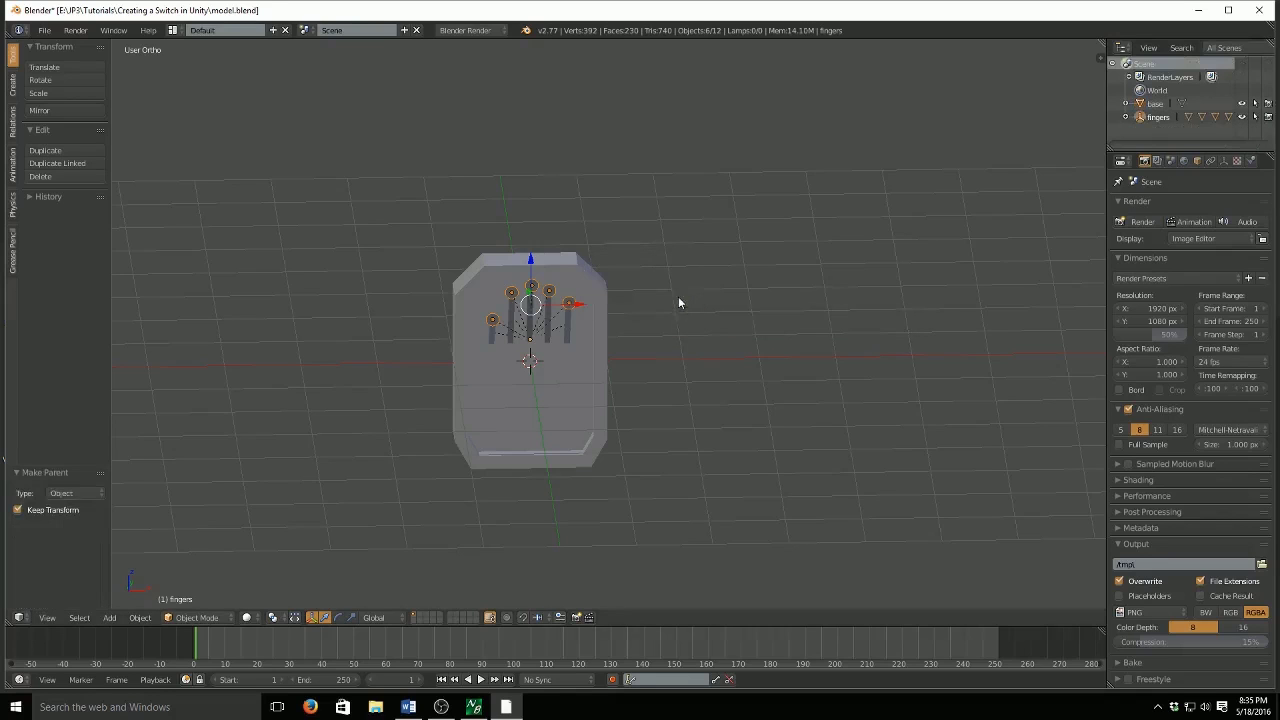
key("a")
middle_click_drag(656, 306, 993, 212)
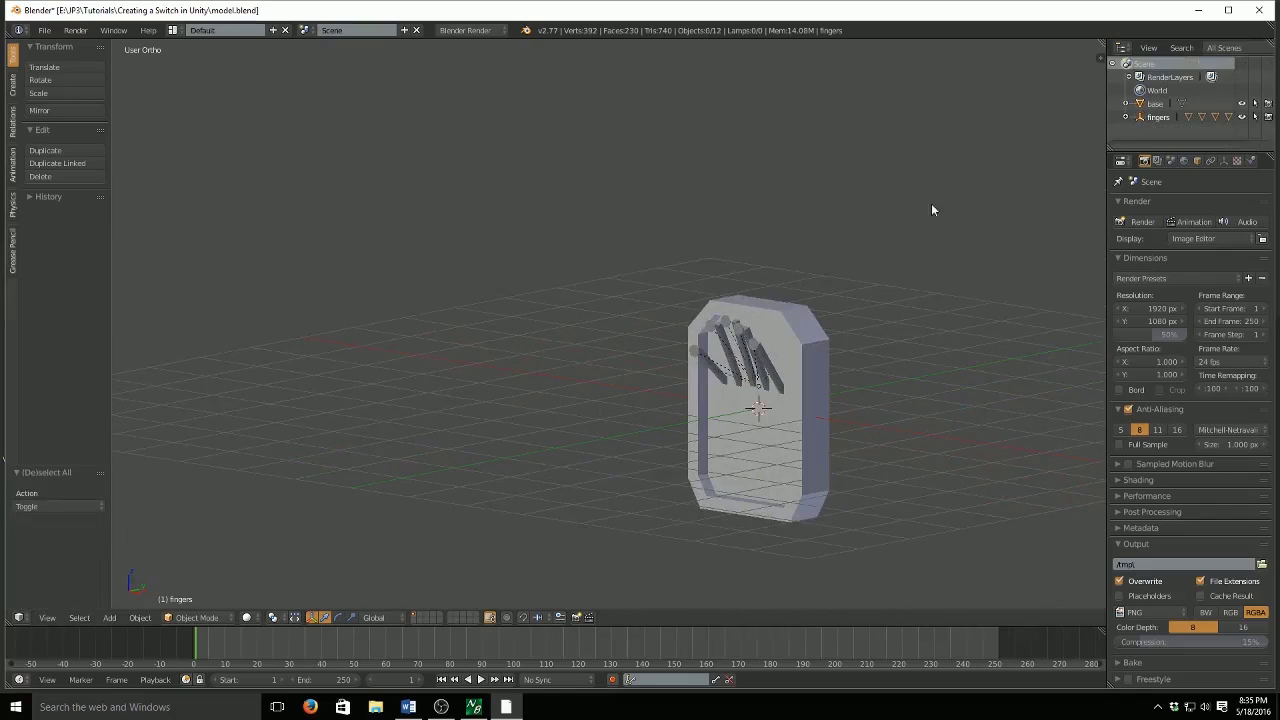
- Rotate the fingers empty about global X so the finger bars tilt out
key("w")
key("Escape")
key("w")
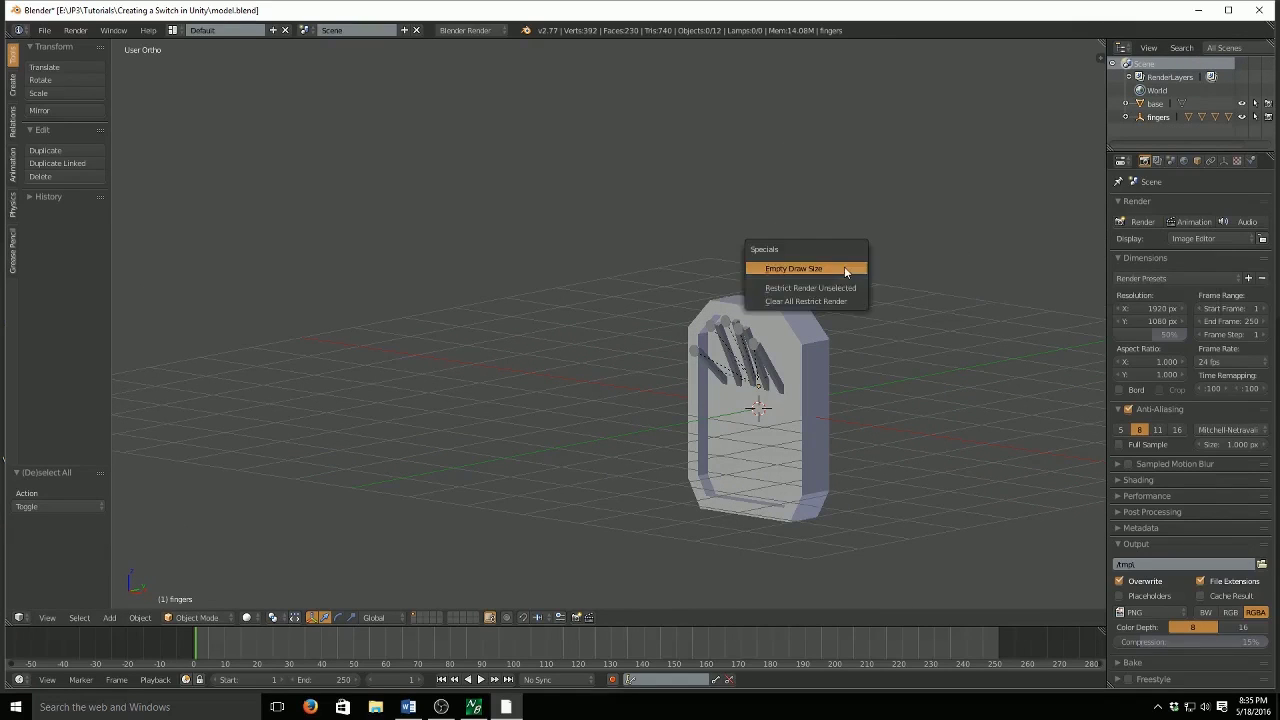
key("Escape")
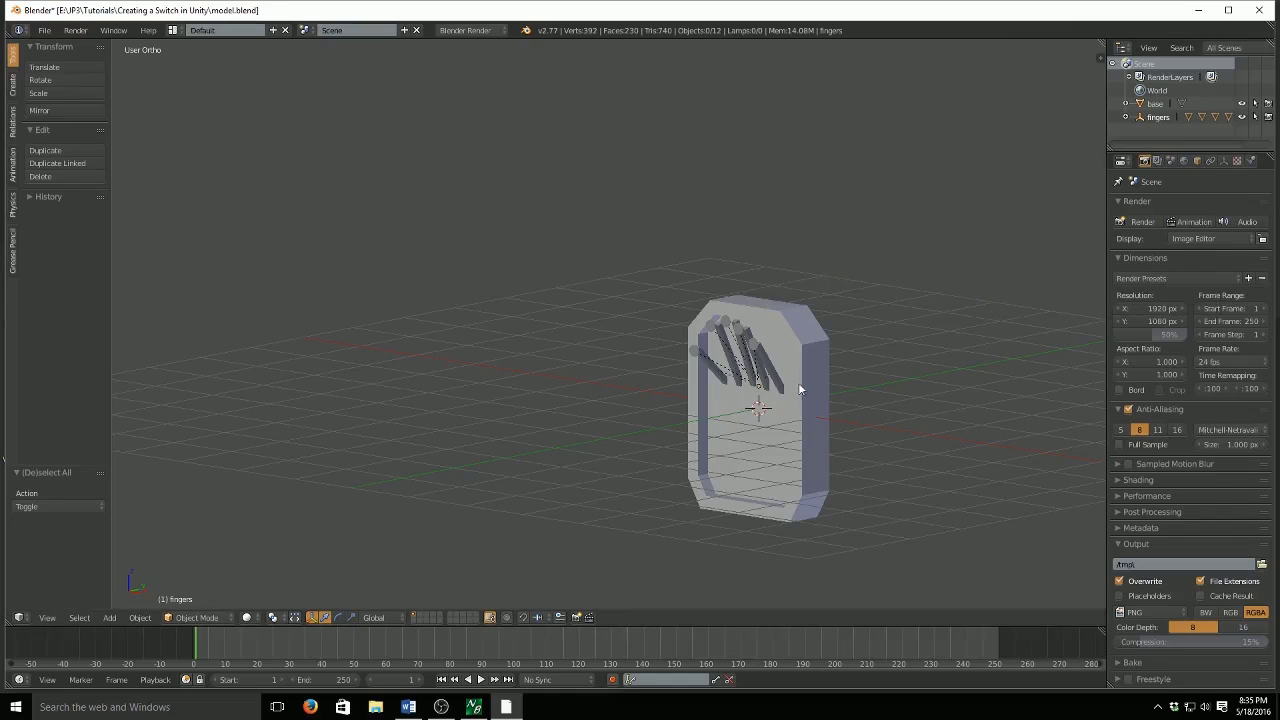
scroll(777, 397, "down", 3)
middle_click_drag(777, 397, 680, 416)
scroll(594, 420, "up", 2)
left_click(1150, 118)
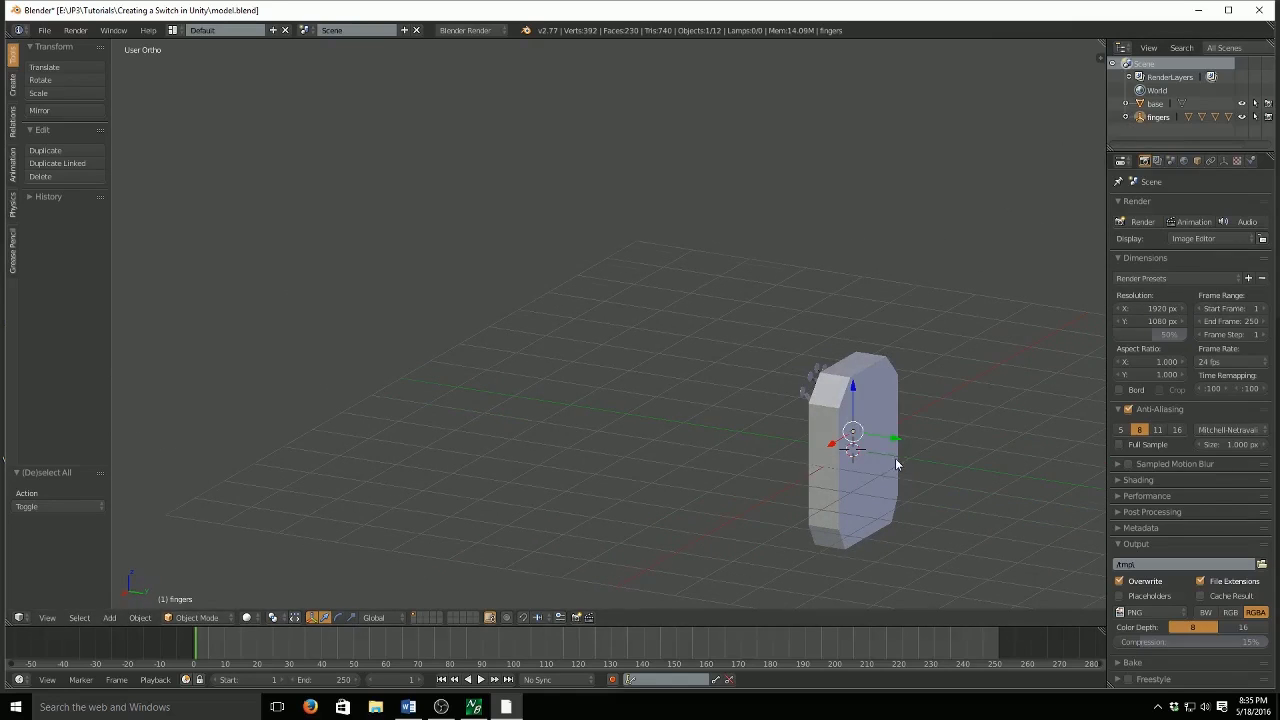
middle_click_drag(894, 466, 746, 310)
scroll(883, 468, "up", 3)
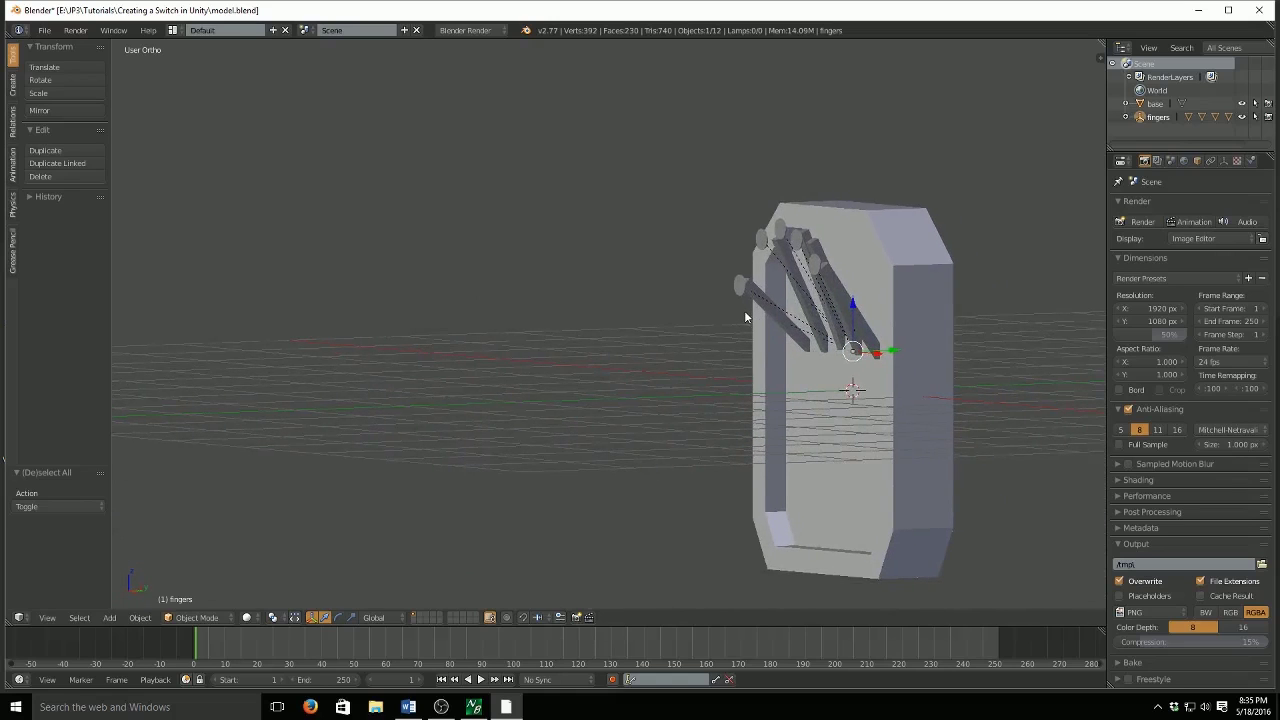
key("r")
key("x")
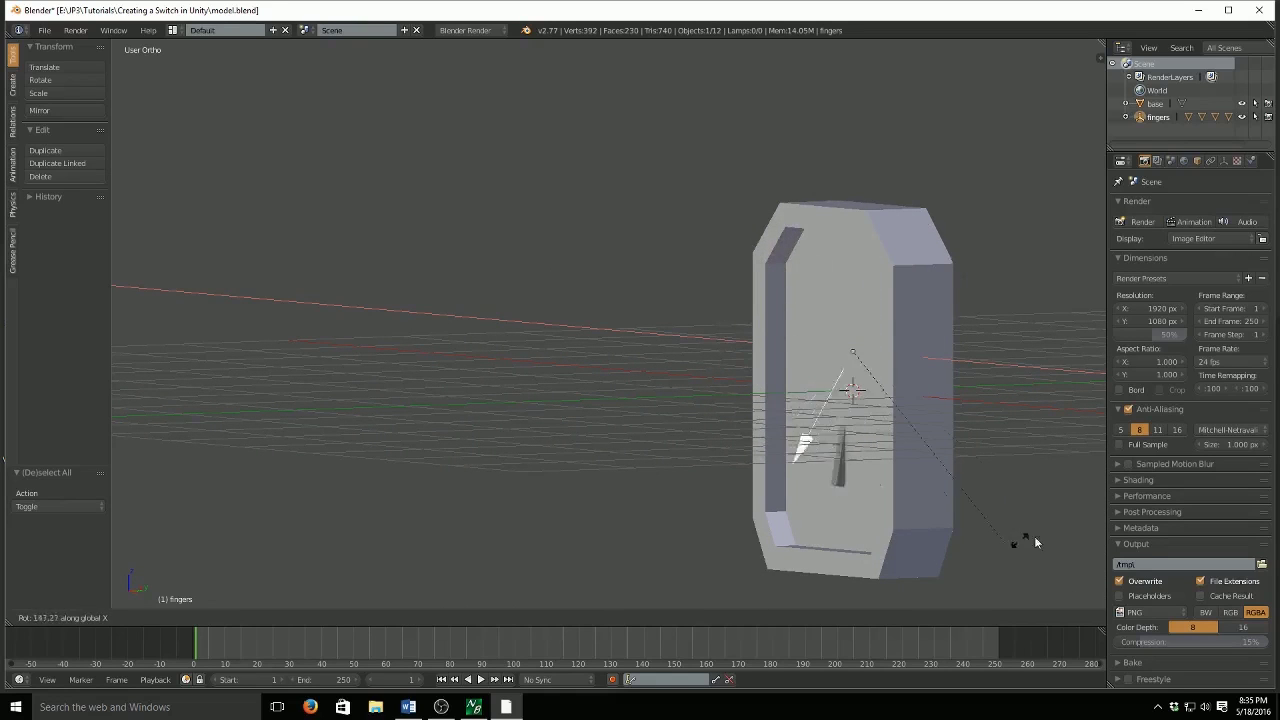
left_click(721, 374)
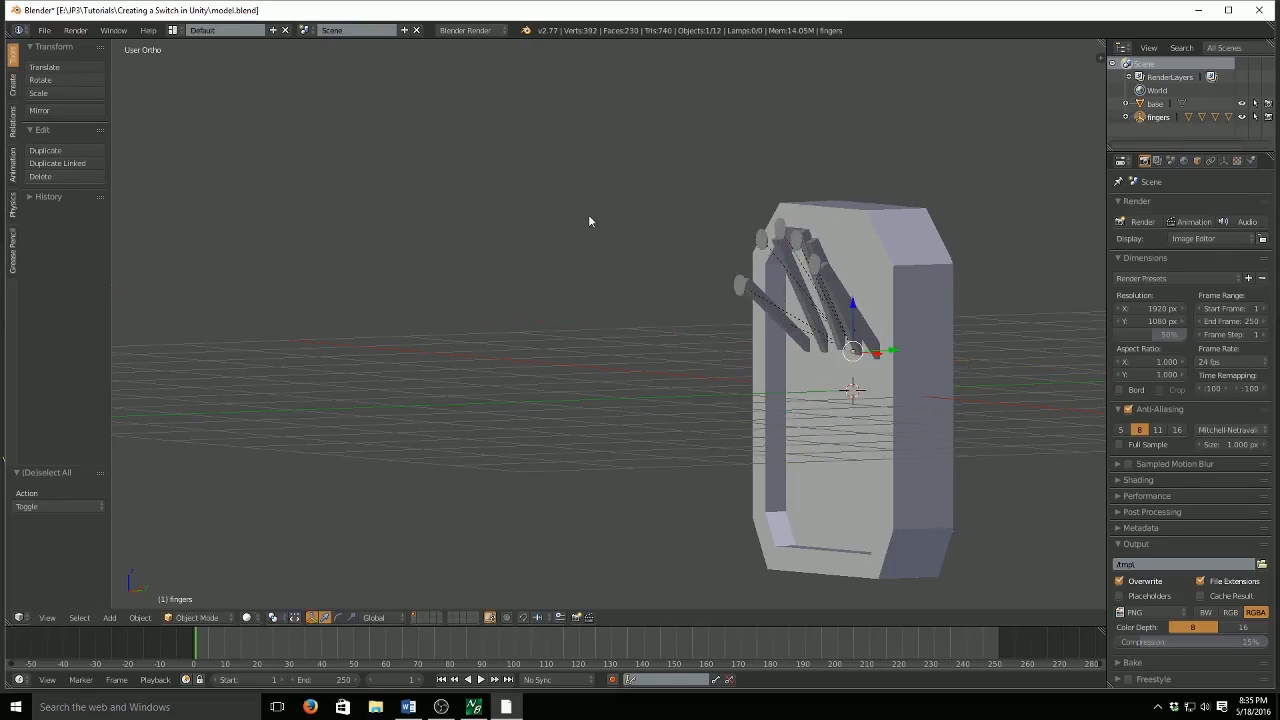
- Save the hand over model.blend with Ctrl+S, confirming the overwrite
key("ctrl+s")
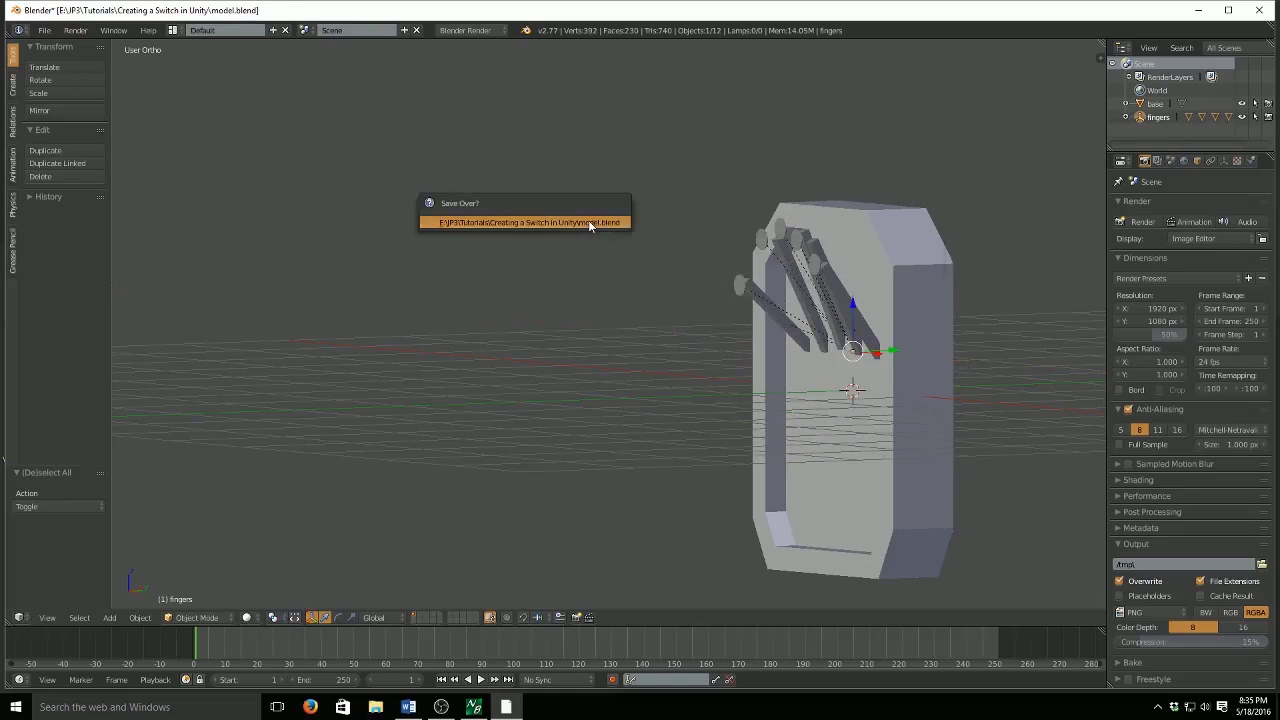
left_click(588, 220)
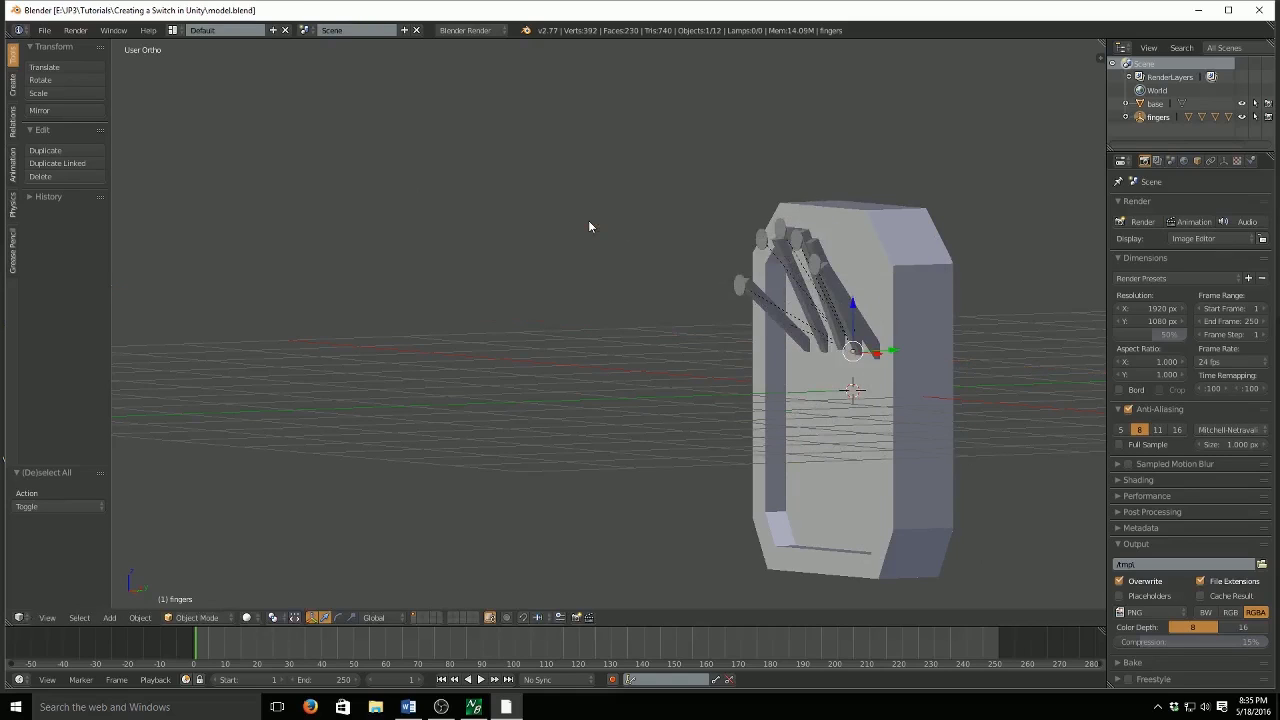